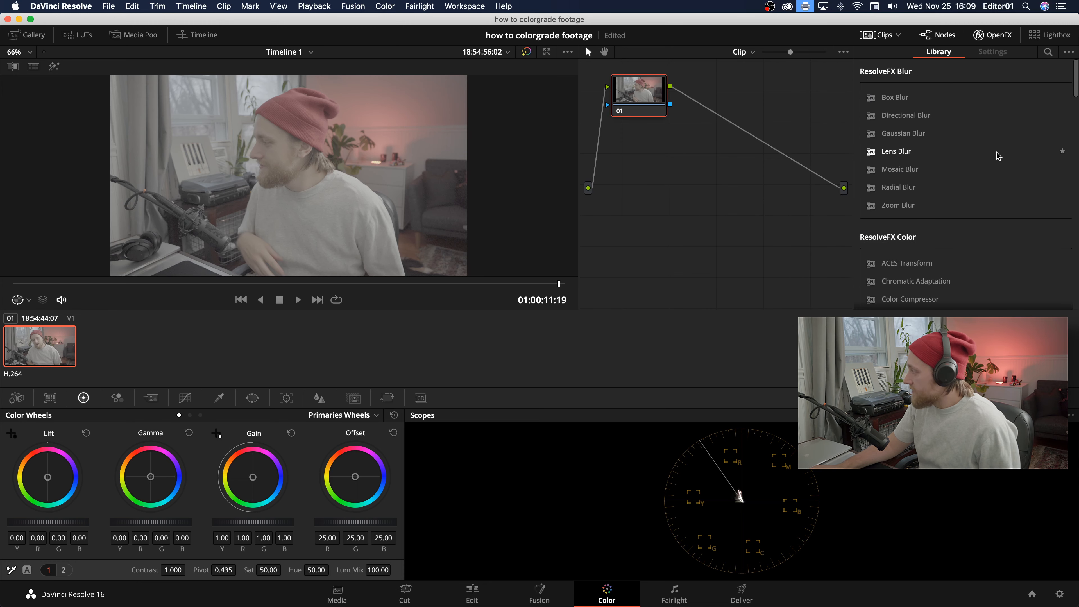
Step: Look through the ResolveFX entries in the OpenFX library, and hide the library to enlarge the node graph
scroll(942, 154, down, 3)
scroll(947, 154, down, 3)
scroll(940, 154, up, 6)
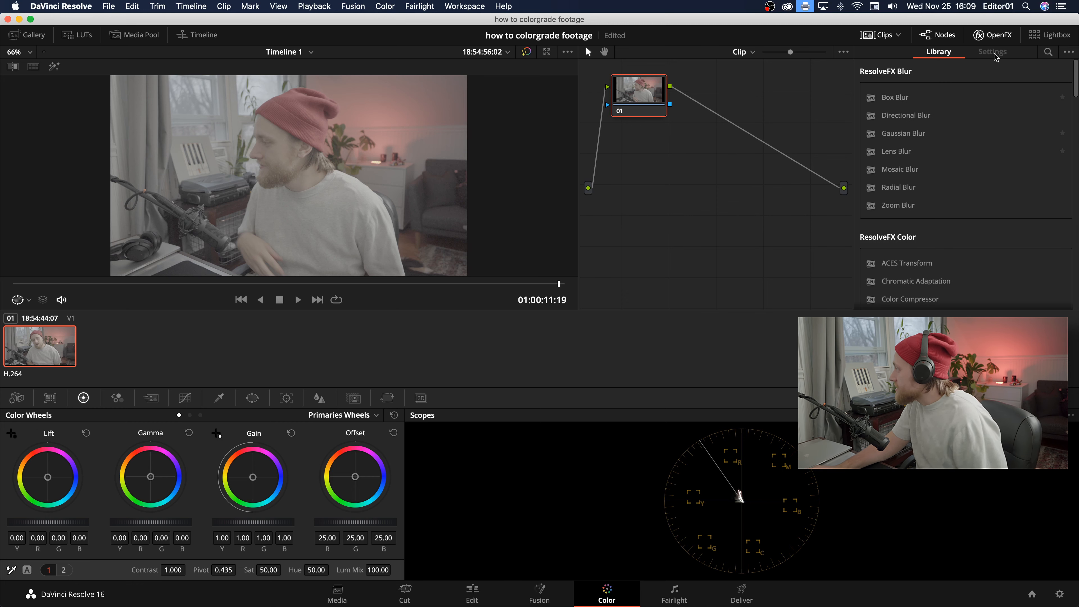
click(1004, 40)
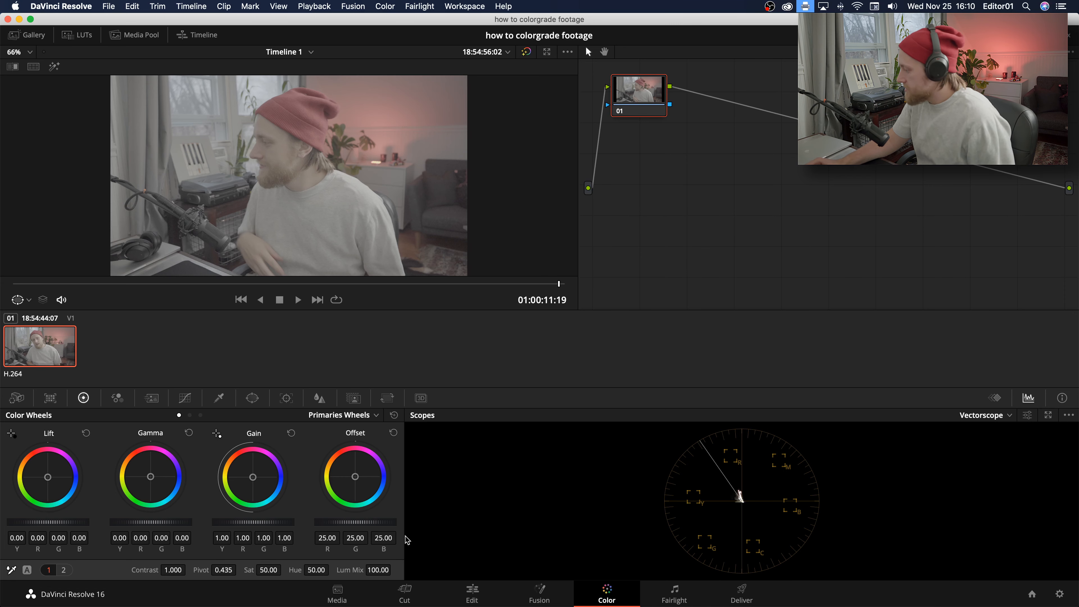
Step: Paste a duplicate of the C0025.MP4 clip at 01:00:13:18 on the edit timeline, and view both clips on the color page
click(467, 590)
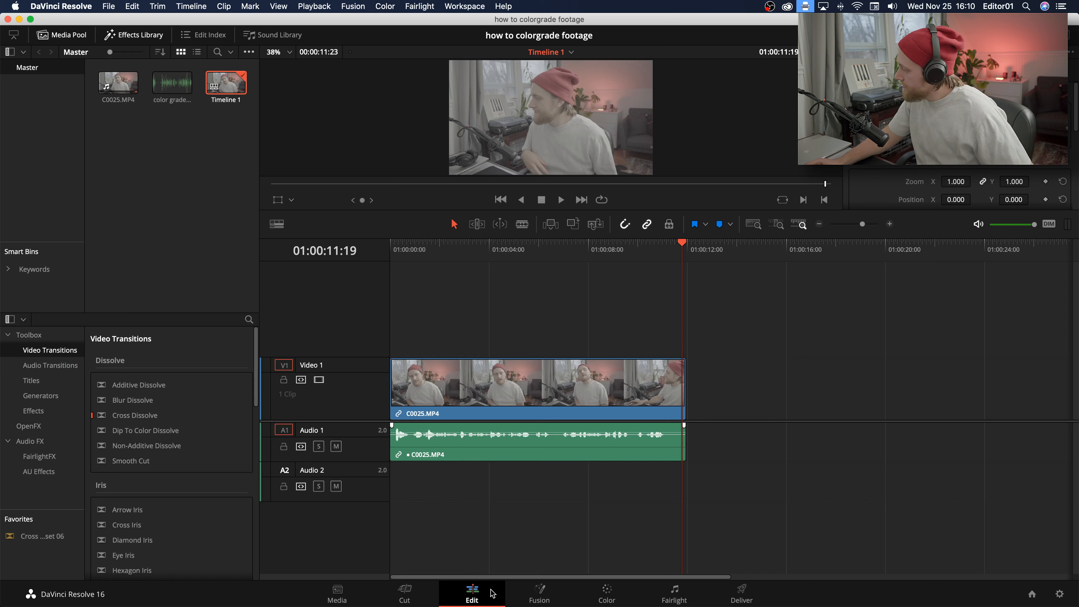
click(519, 362)
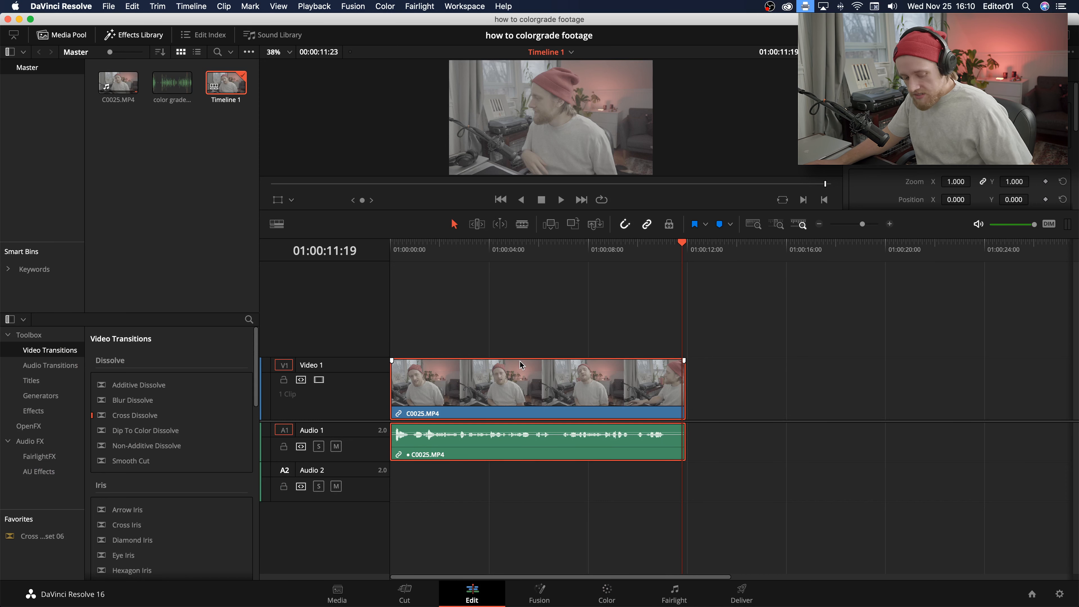
click(731, 255)
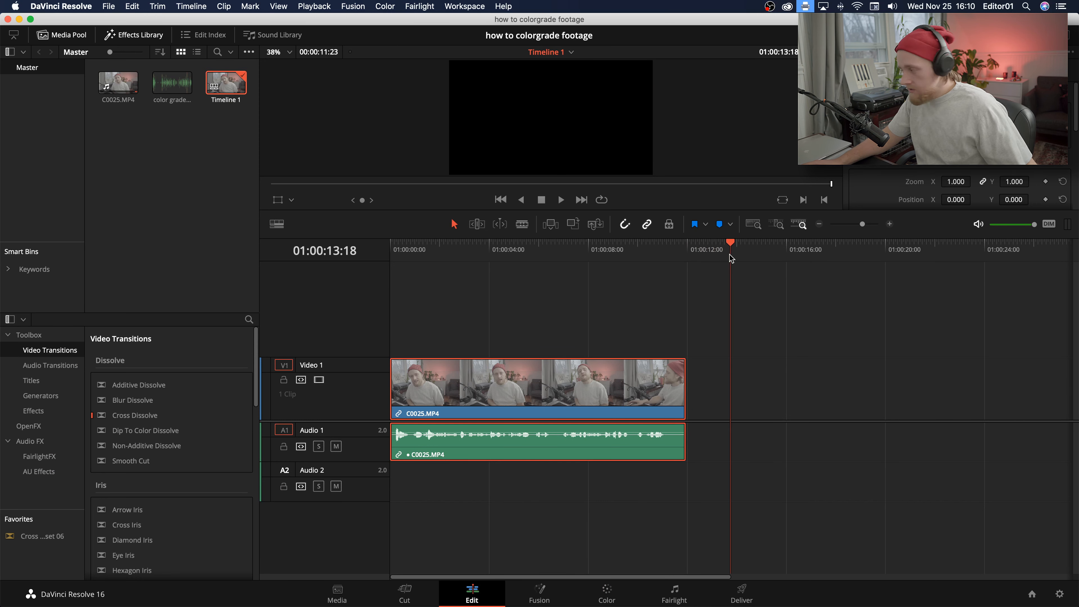
key(super+v)
click(610, 592)
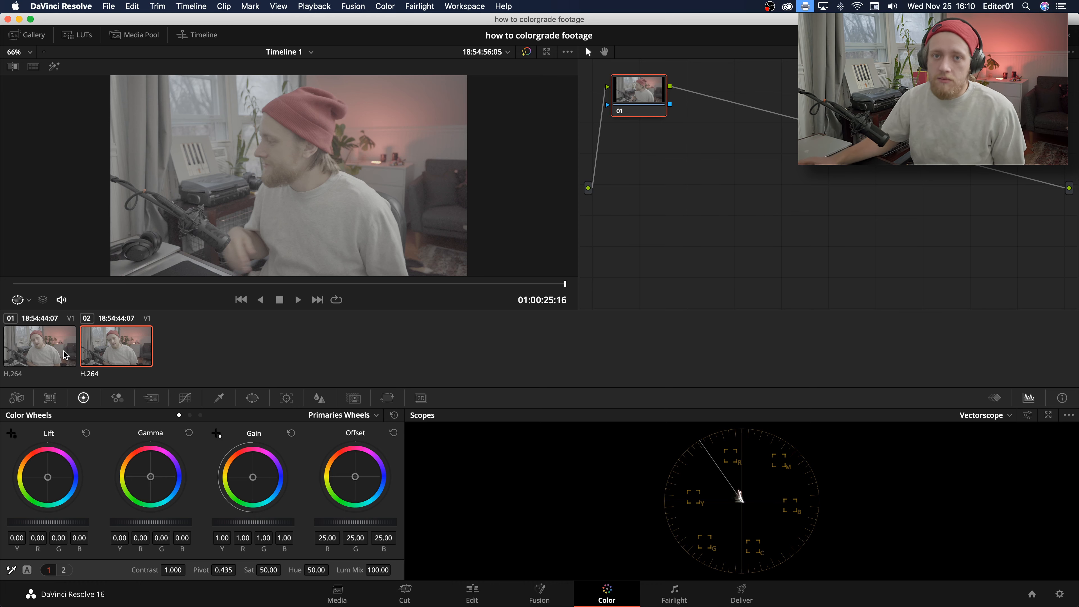
click(61, 344)
click(128, 343)
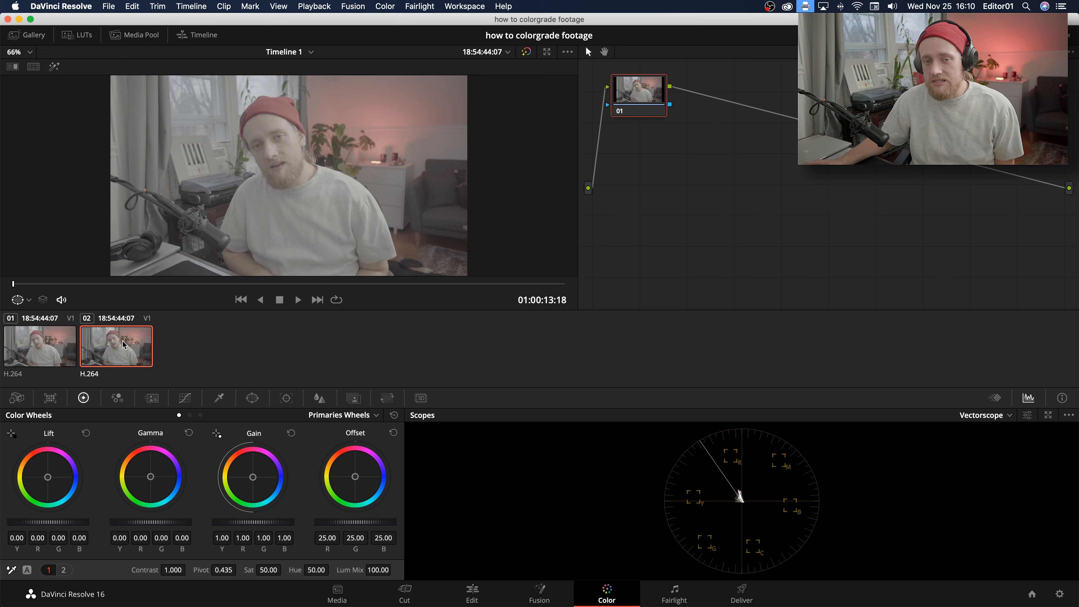
Step: Delete the duplicate clip from the edit timeline, and return to the color page with the playhead at the remaining clip's end
click(472, 593)
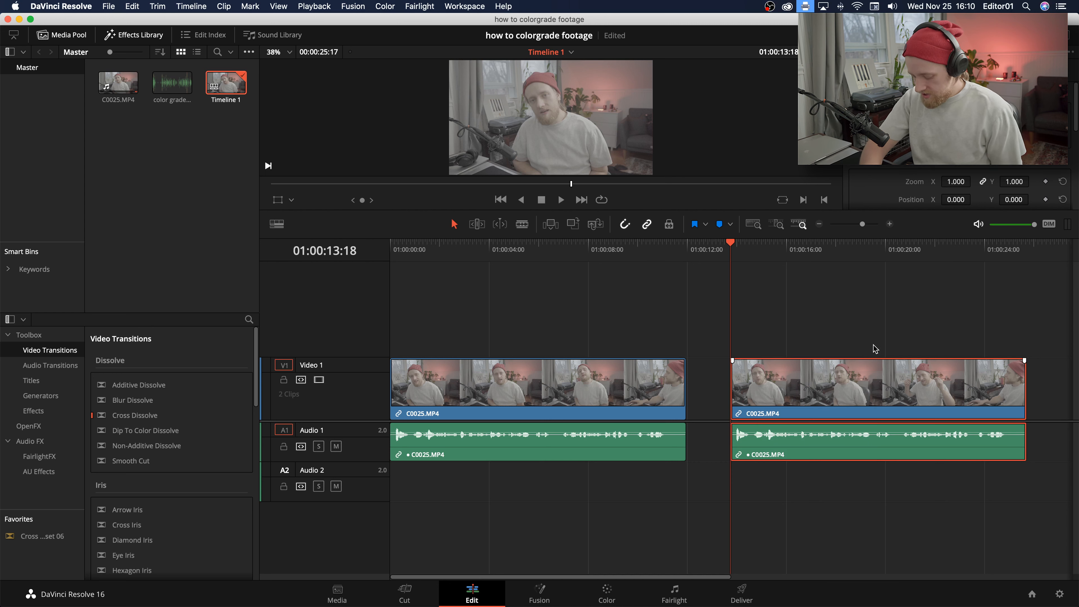
key(Delete)
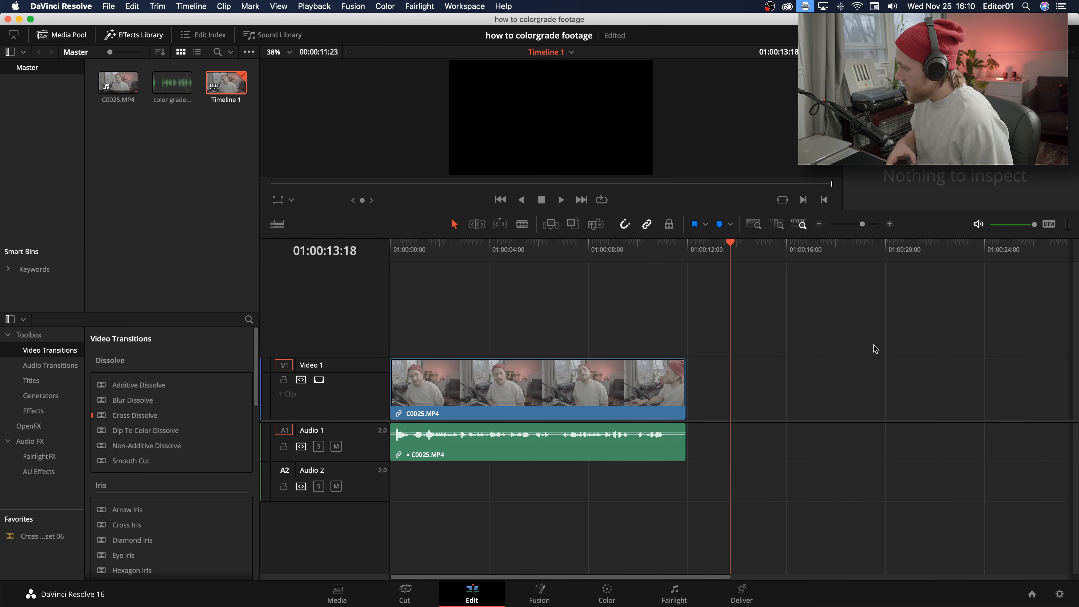
key(Up)
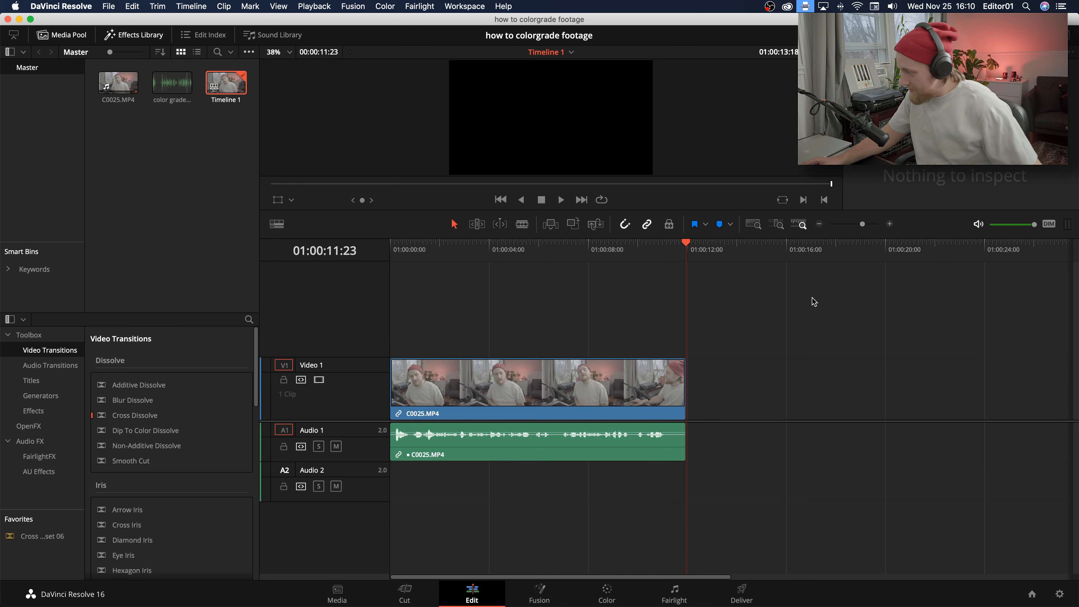
click(617, 597)
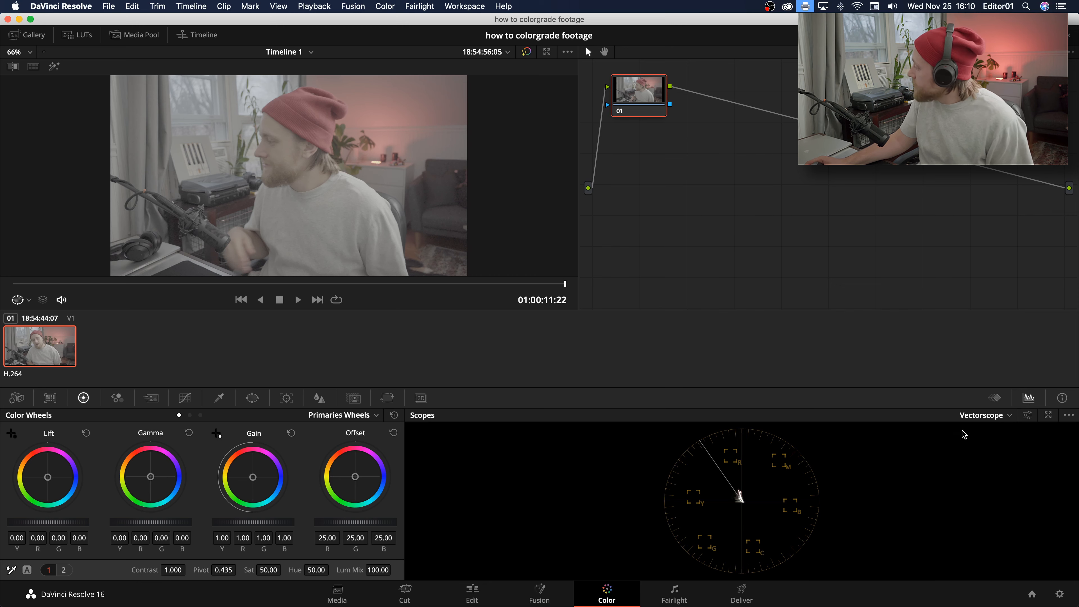
Step: Examine the footage in the Waveform, Parade, Histogram and CIE Chromaticity scopes
click(990, 416)
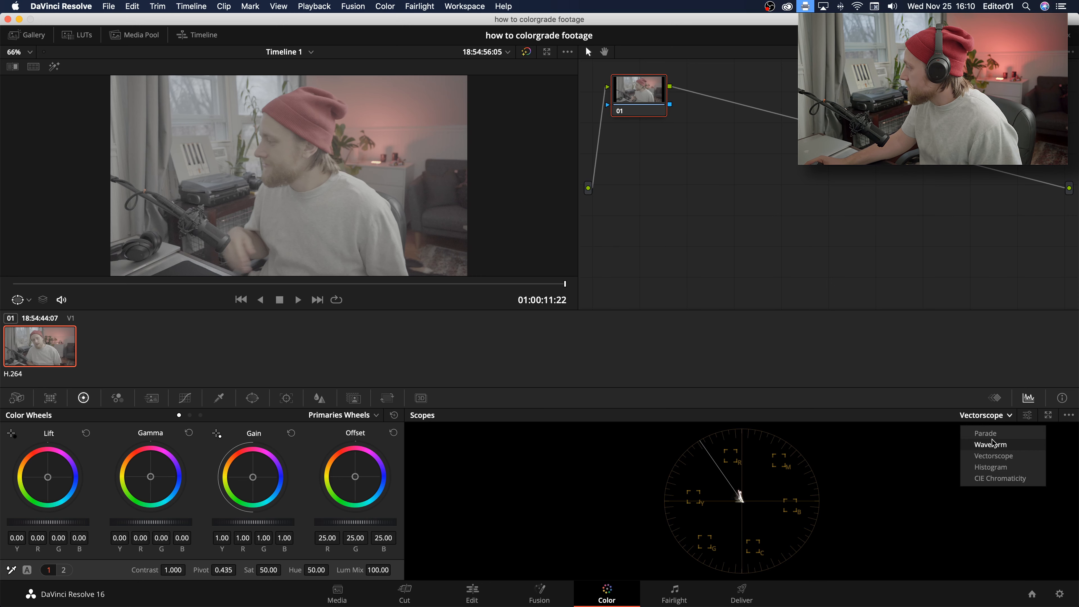
click(993, 444)
click(999, 416)
click(991, 433)
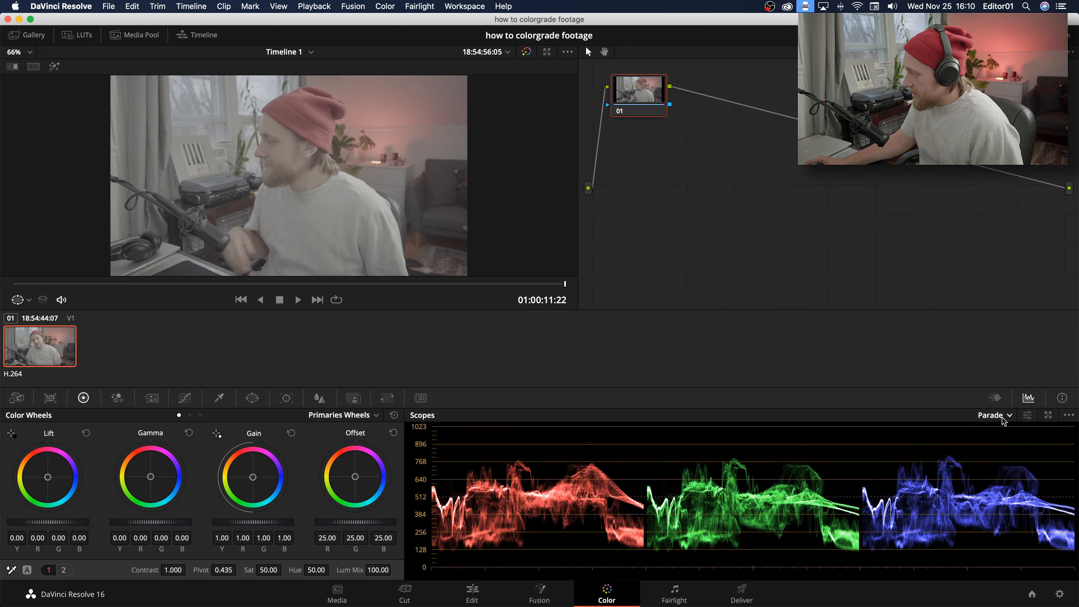
click(1000, 415)
click(1006, 466)
click(990, 415)
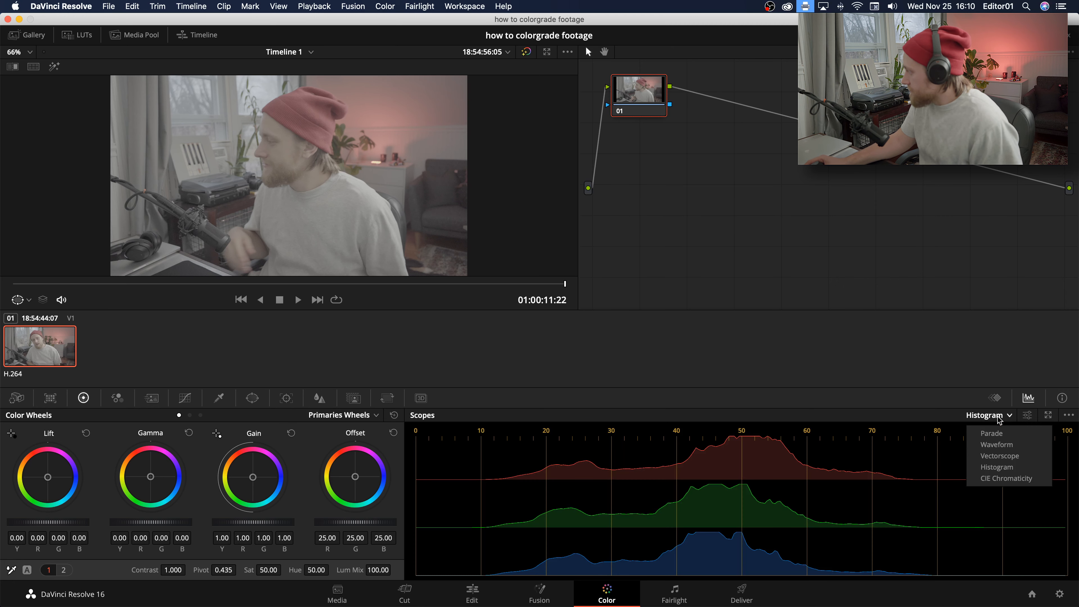
click(1008, 478)
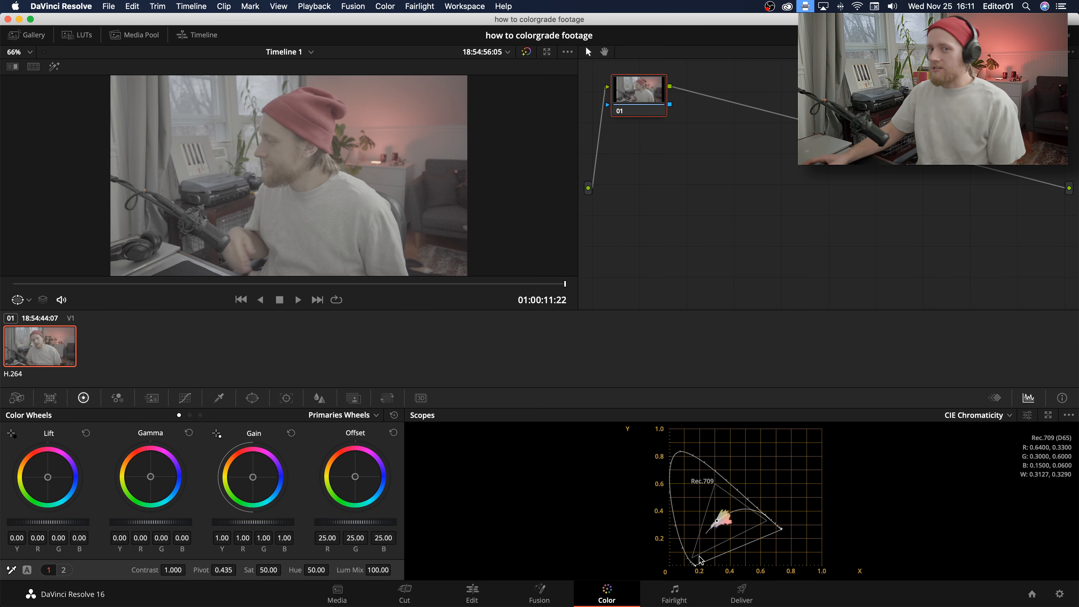
Step: Compare the Waveform and Vectorscope displays, and leave the scopes set to Waveform
click(976, 414)
click(978, 444)
click(987, 415)
click(999, 456)
click(994, 415)
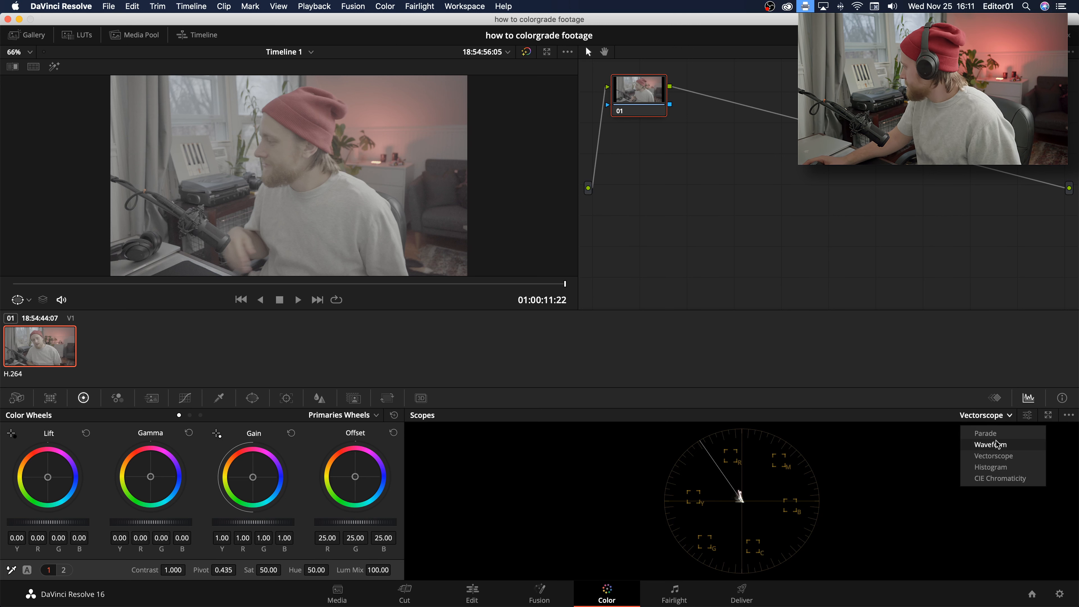
click(998, 444)
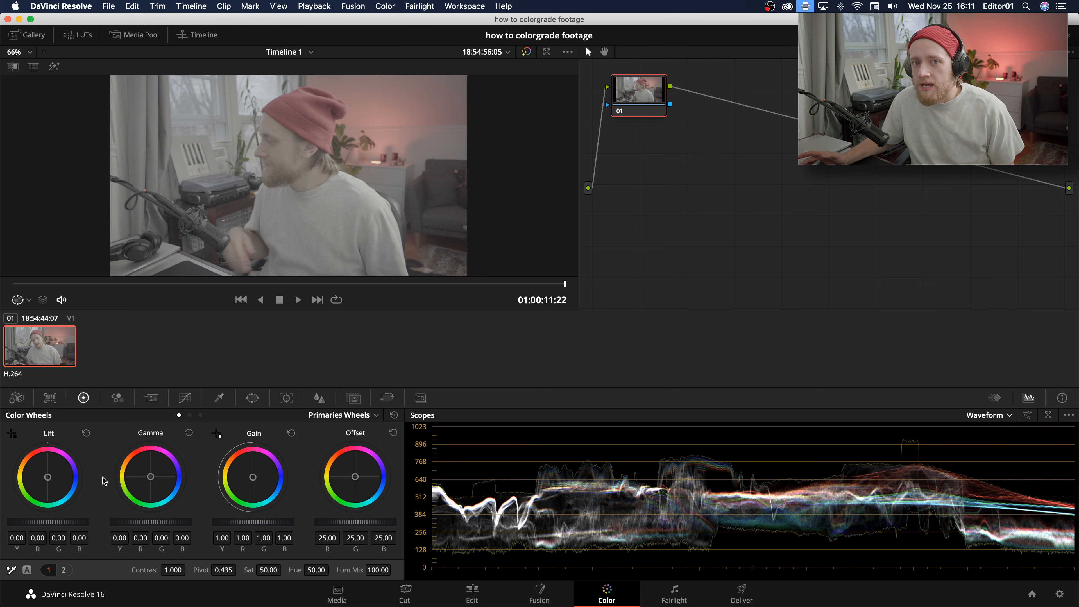
Step: Look over the Camera Raw and Color Match palettes and the Primaries Wheels and Primaries Bars
click(17, 398)
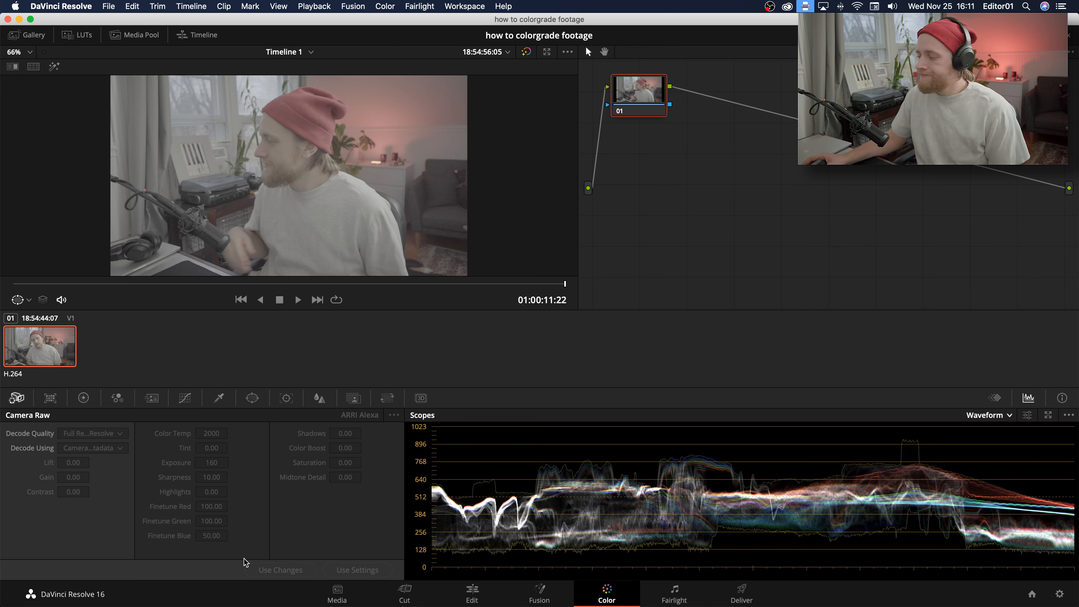
click(48, 404)
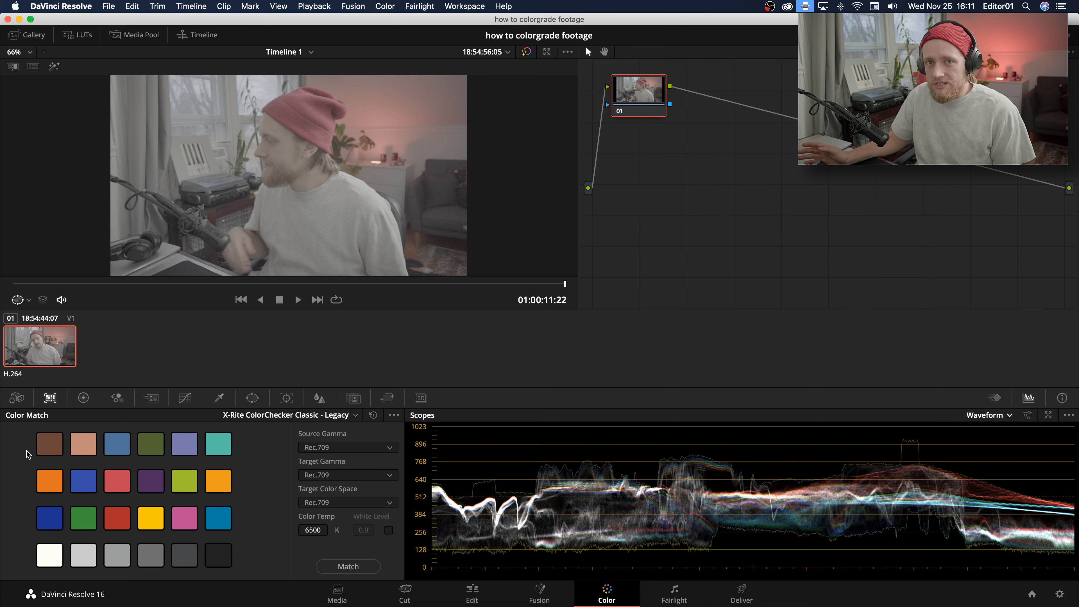
click(84, 402)
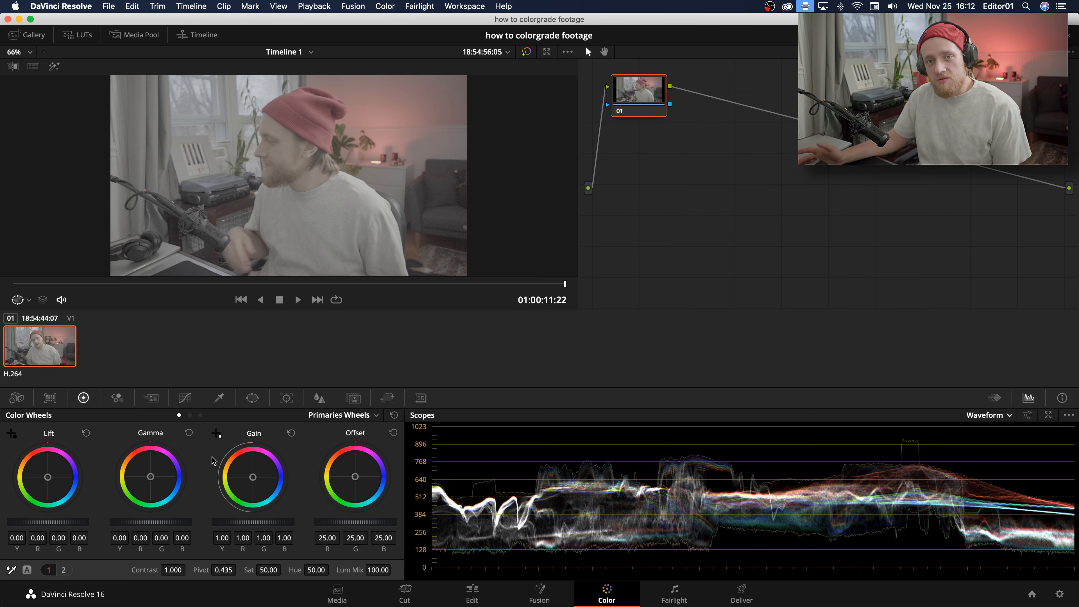
click(190, 415)
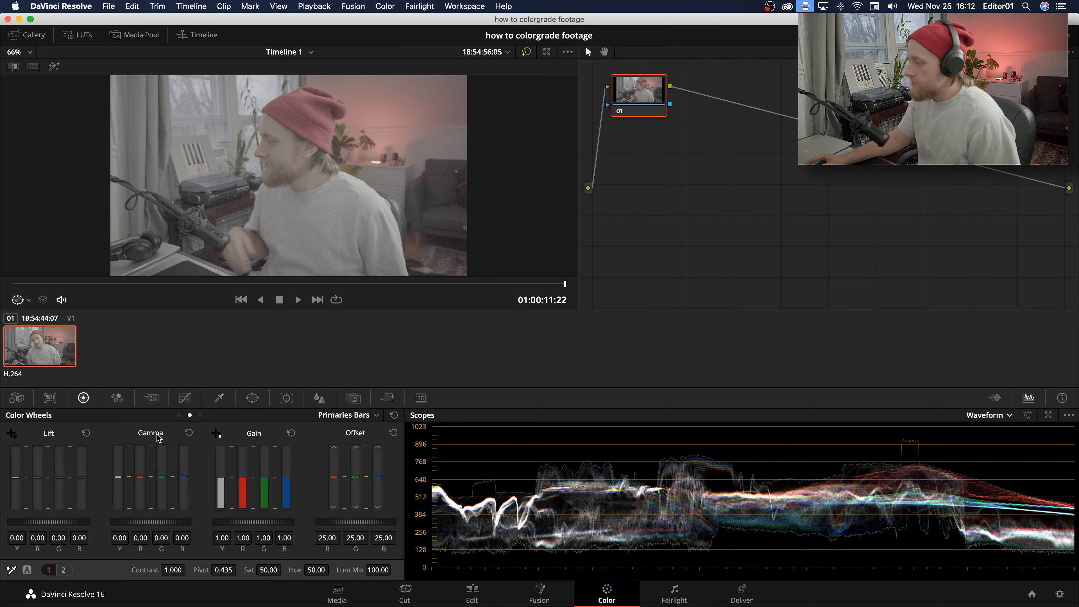
Step: Try the Log wheels with highlights at 0.16 and shadows at -0.09, undo both changes, and return to Primaries Wheels
click(200, 415)
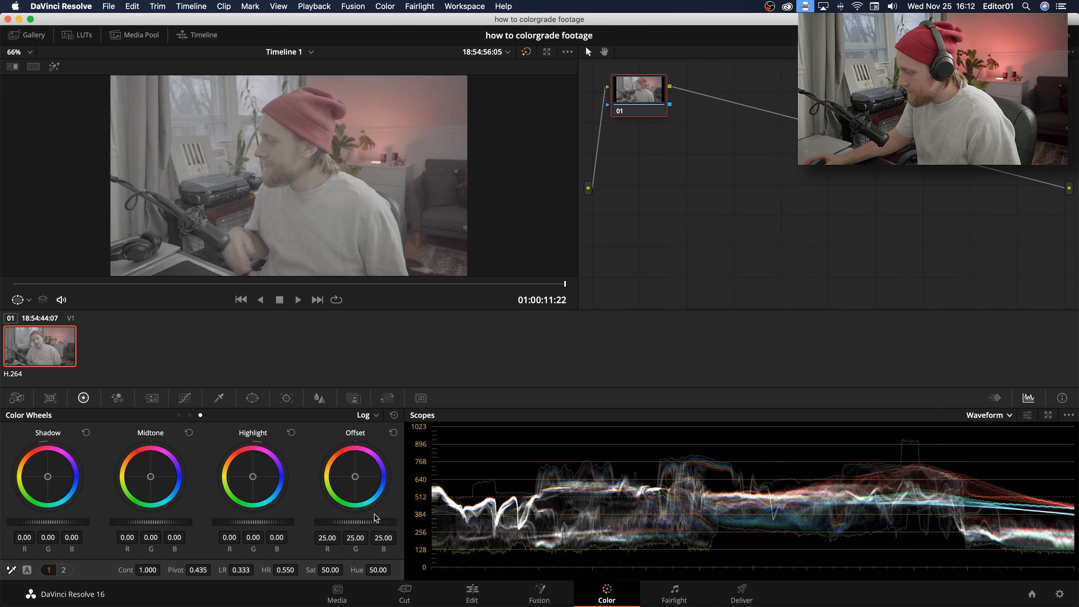
drag(263, 525, 280, 527)
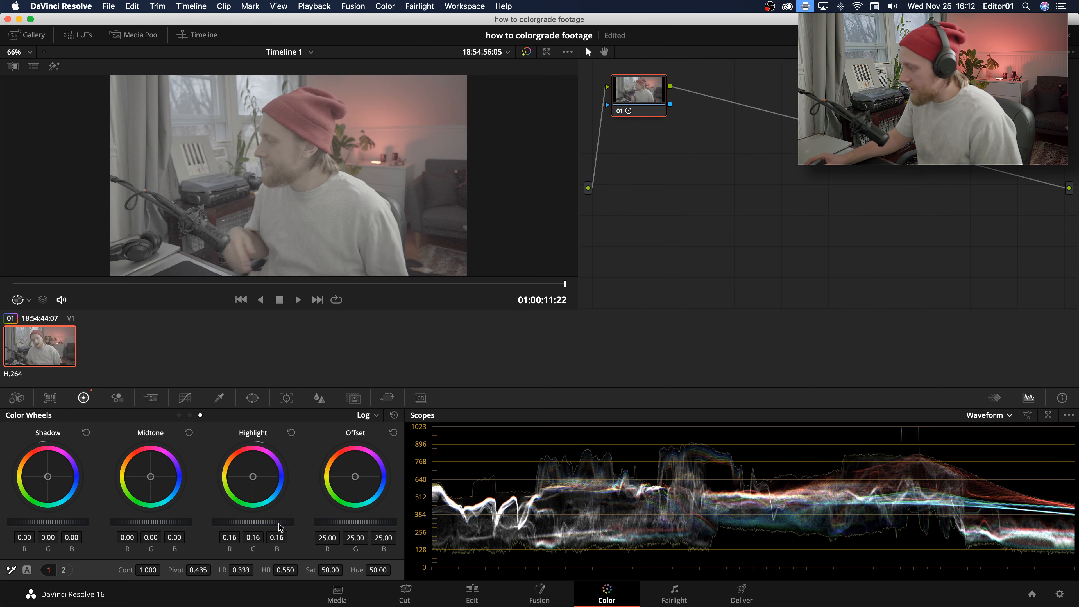
drag(54, 525, 52, 527)
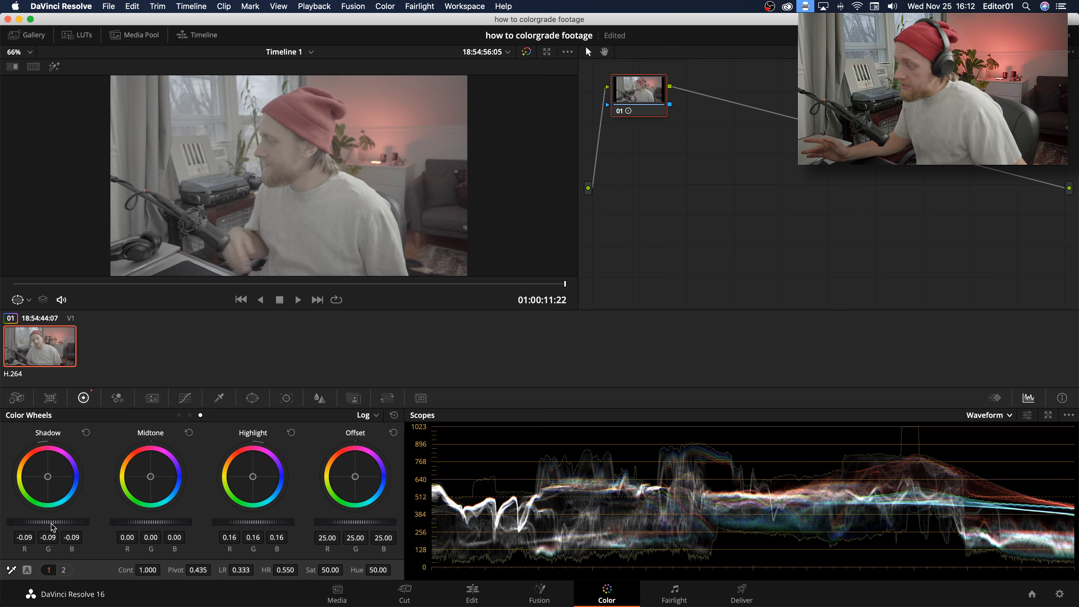
key(super+z)
key(super+z)
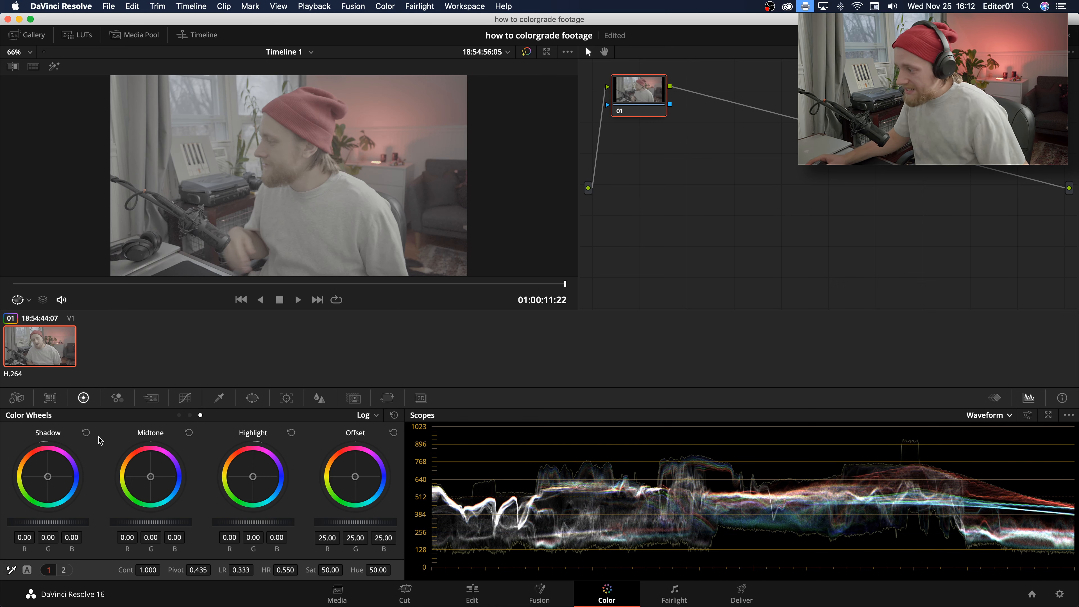
click(178, 415)
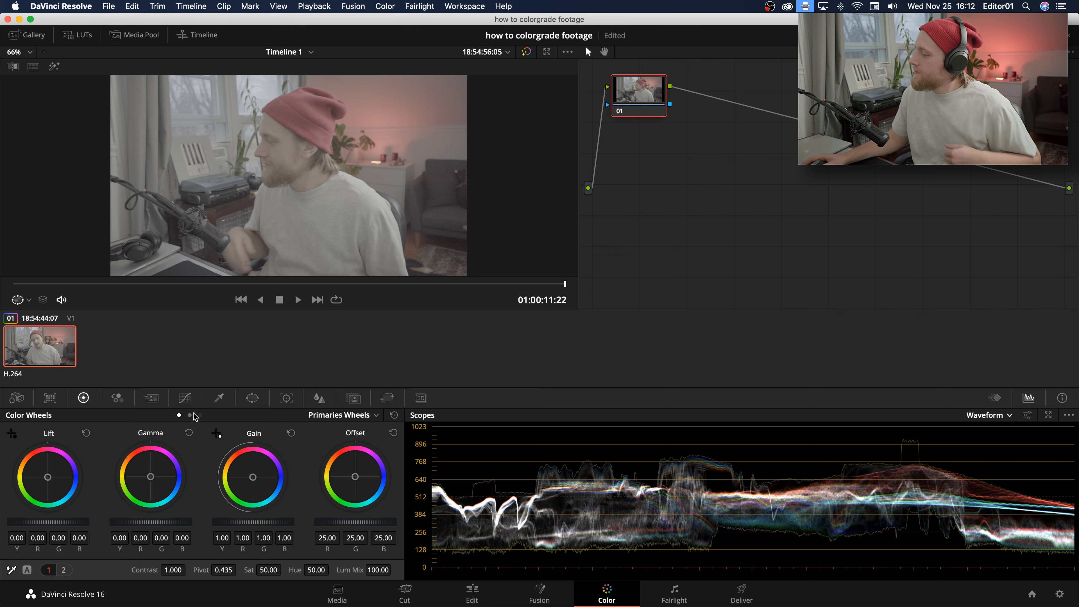
Step: Try raising green in the RGB Mixer's Red Output to 0.26, and undo the change
click(118, 398)
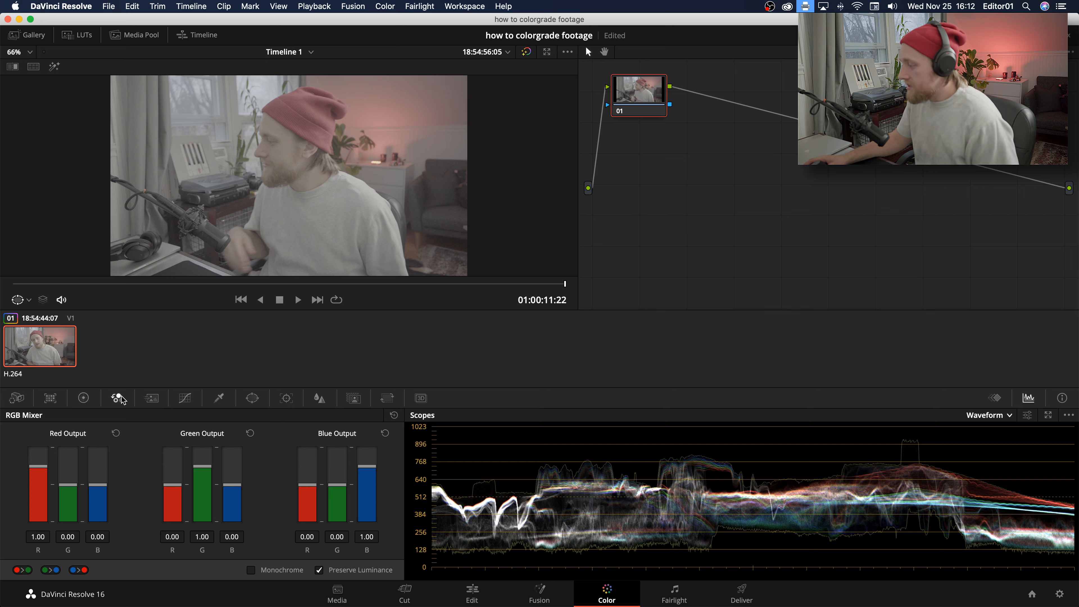
drag(71, 489, 74, 482)
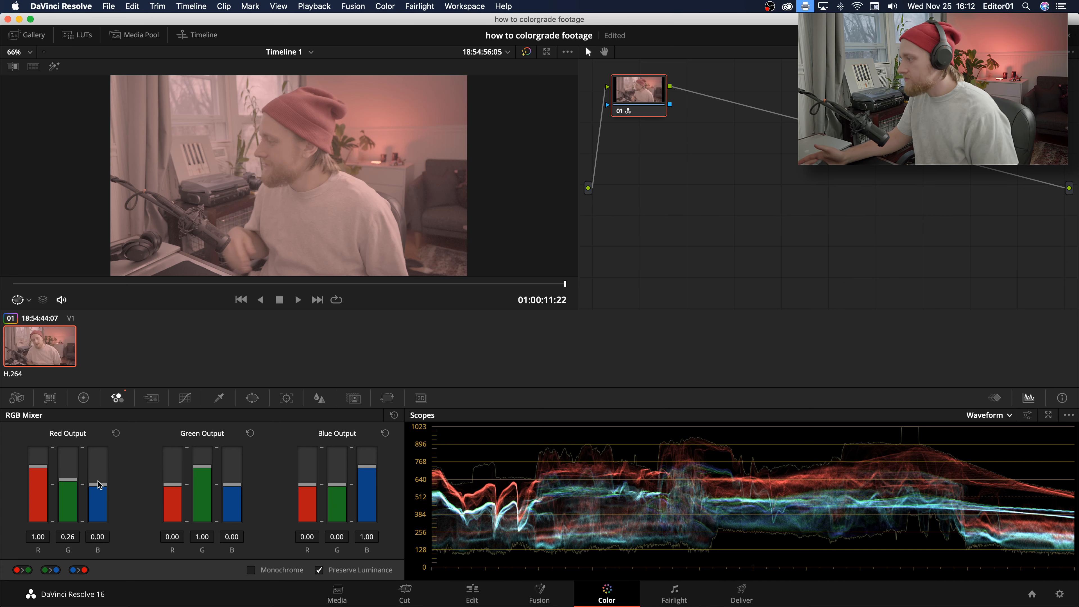
key(super+z)
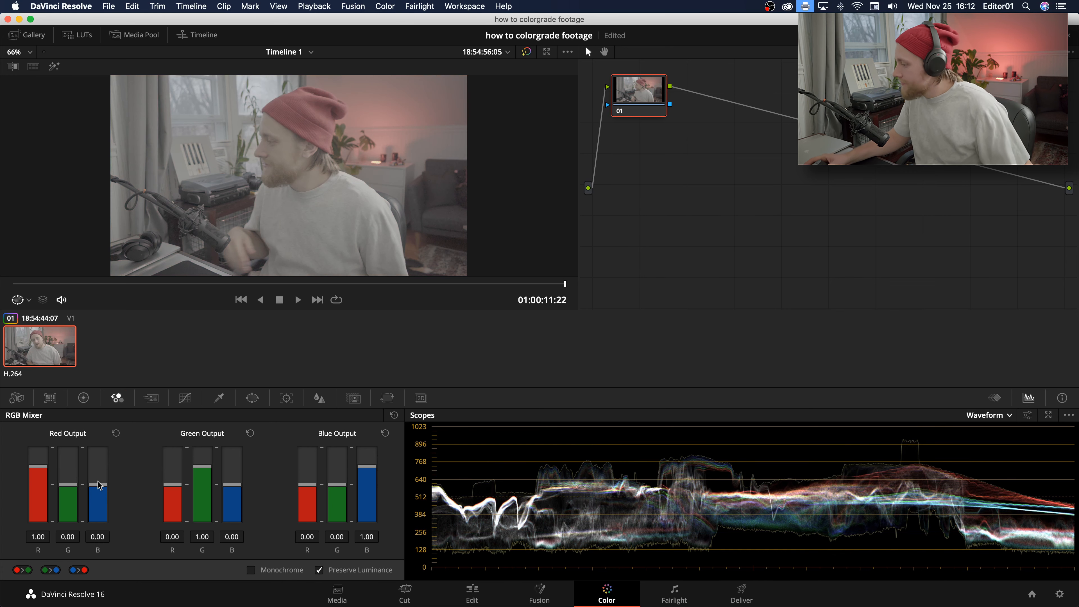
Step: Look over the Motion Effects palette and the Curves modes from Custom and Hue Vs Hue through Sat Vs Sat
click(151, 397)
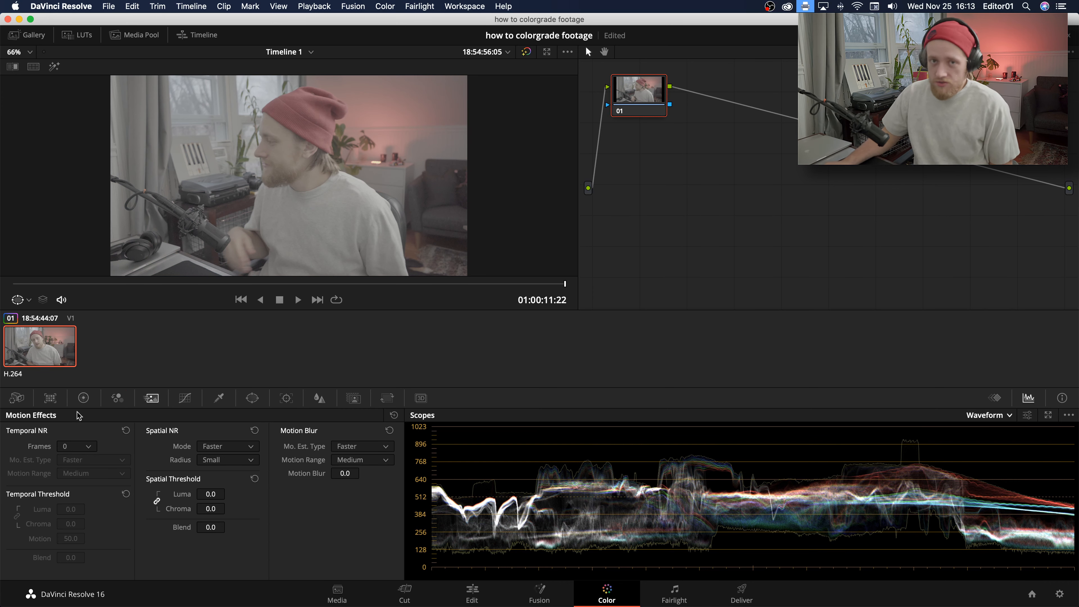
click(186, 399)
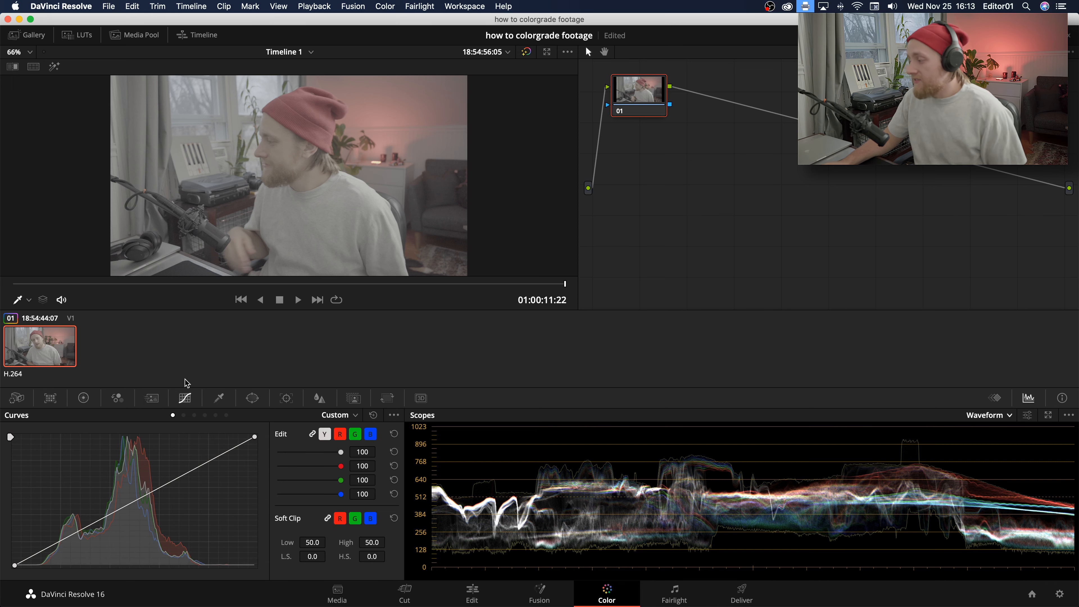
click(183, 414)
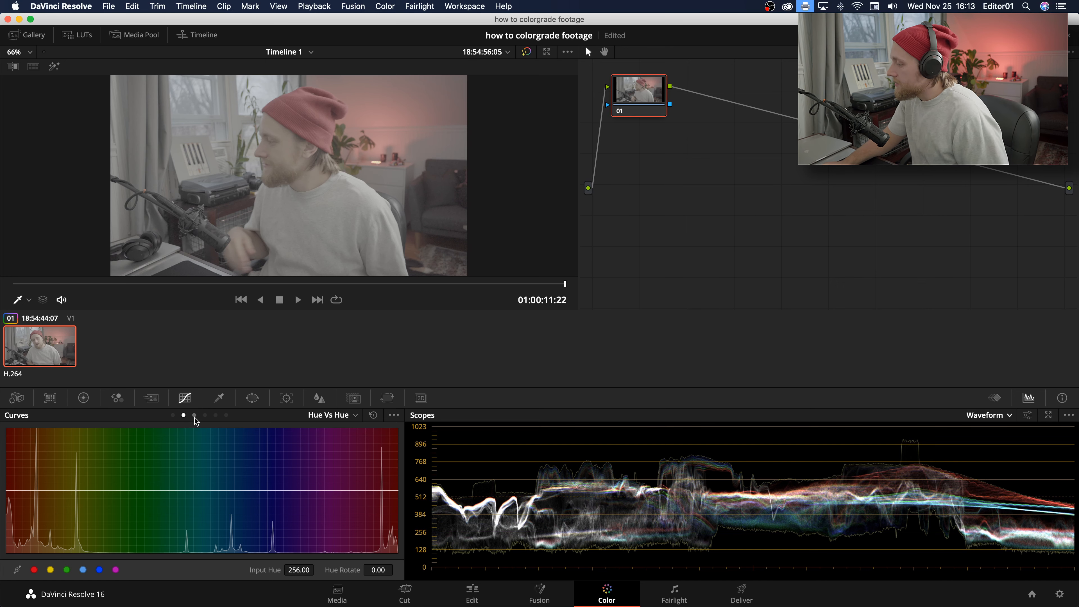
click(173, 415)
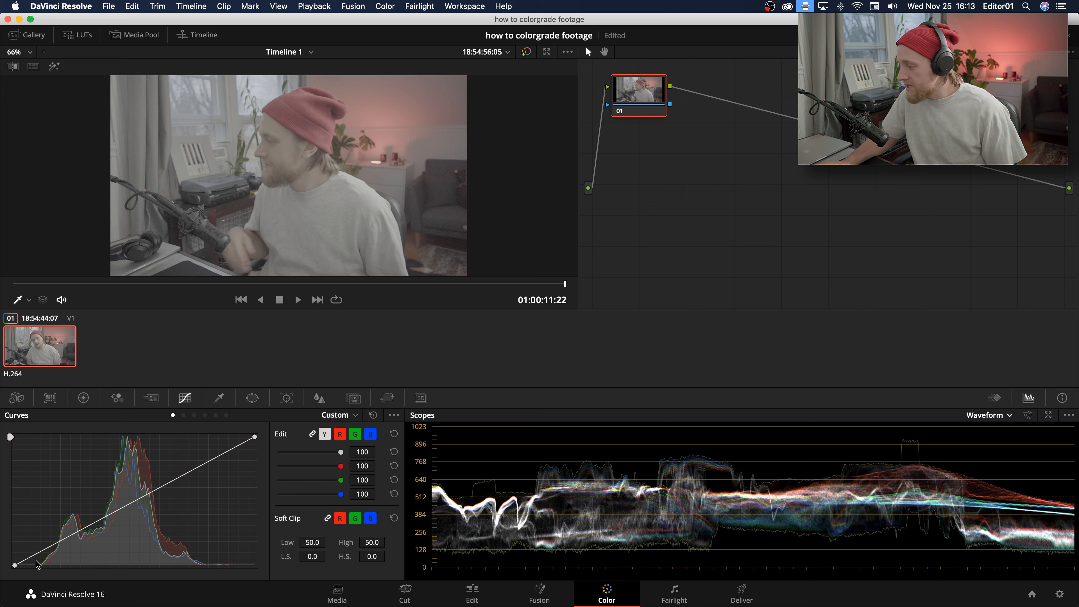
click(183, 415)
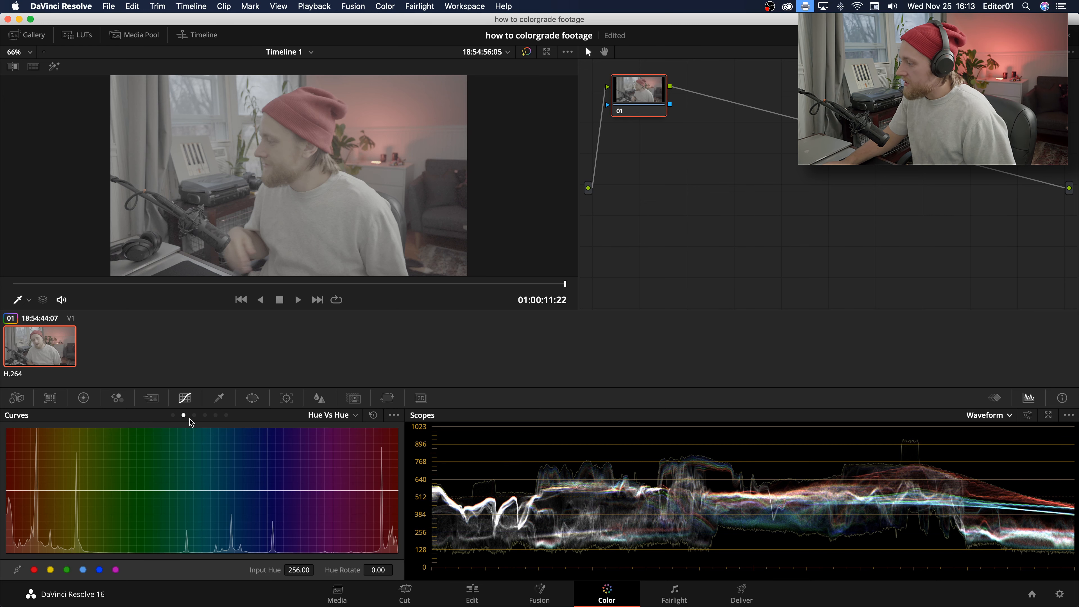
click(194, 415)
click(205, 415)
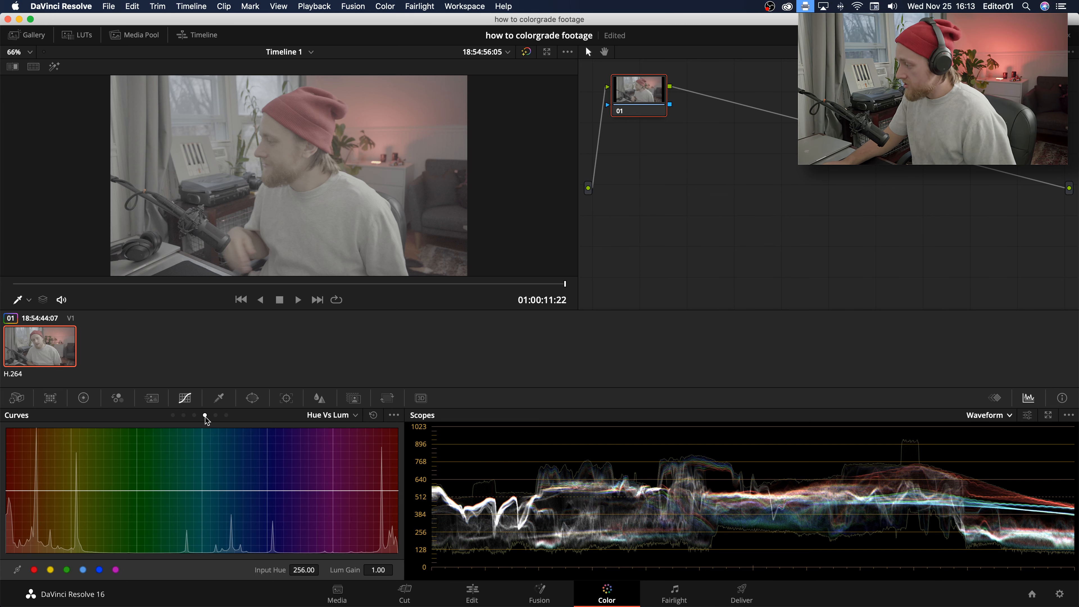
click(216, 415)
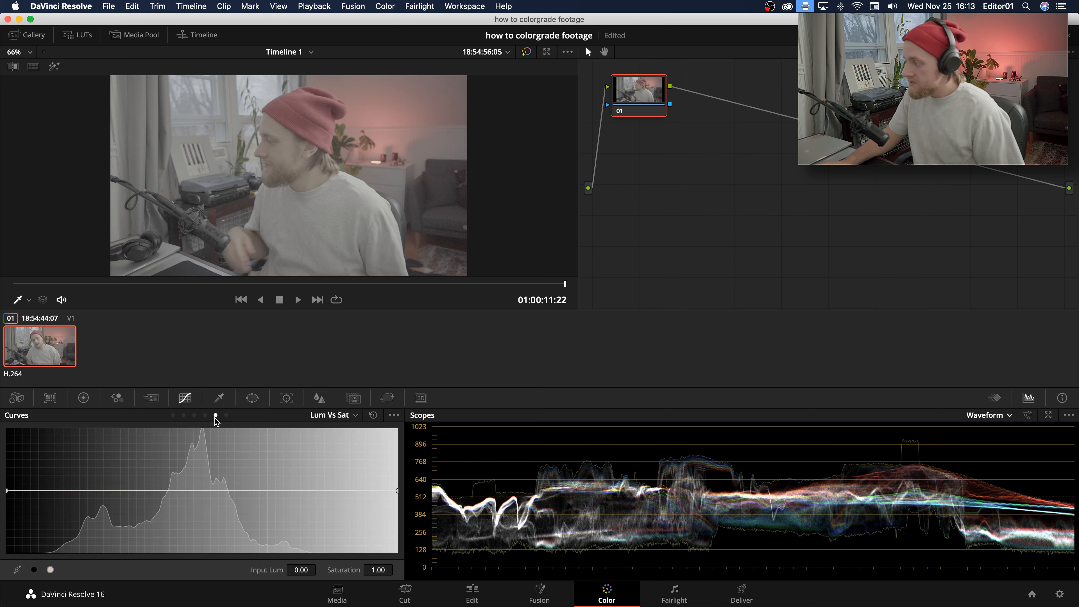
click(227, 415)
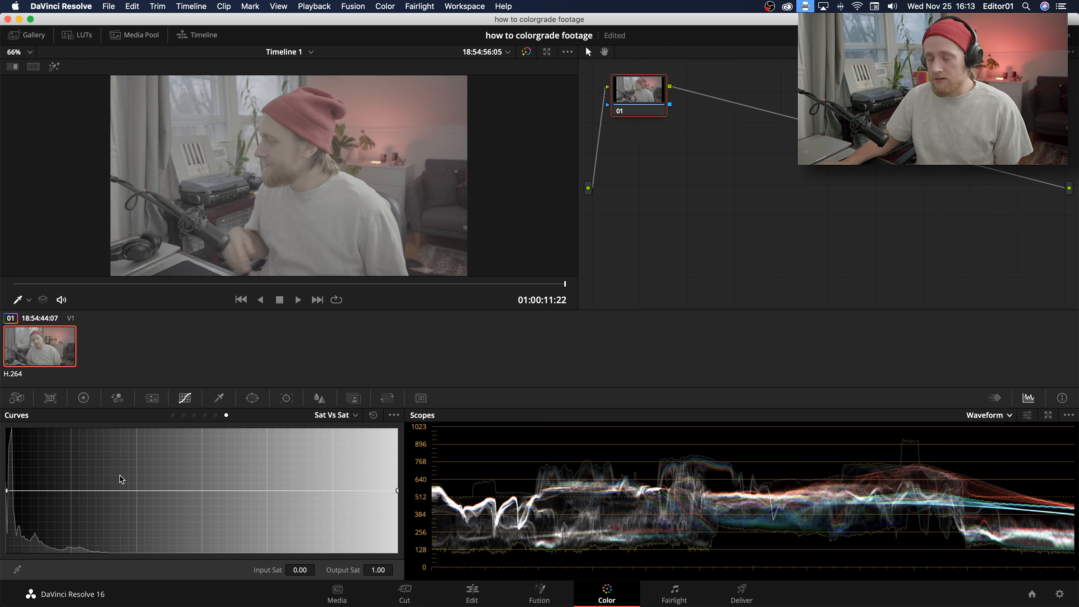
Step: Look over the Qualifier, Window and Tracker palettes
click(222, 404)
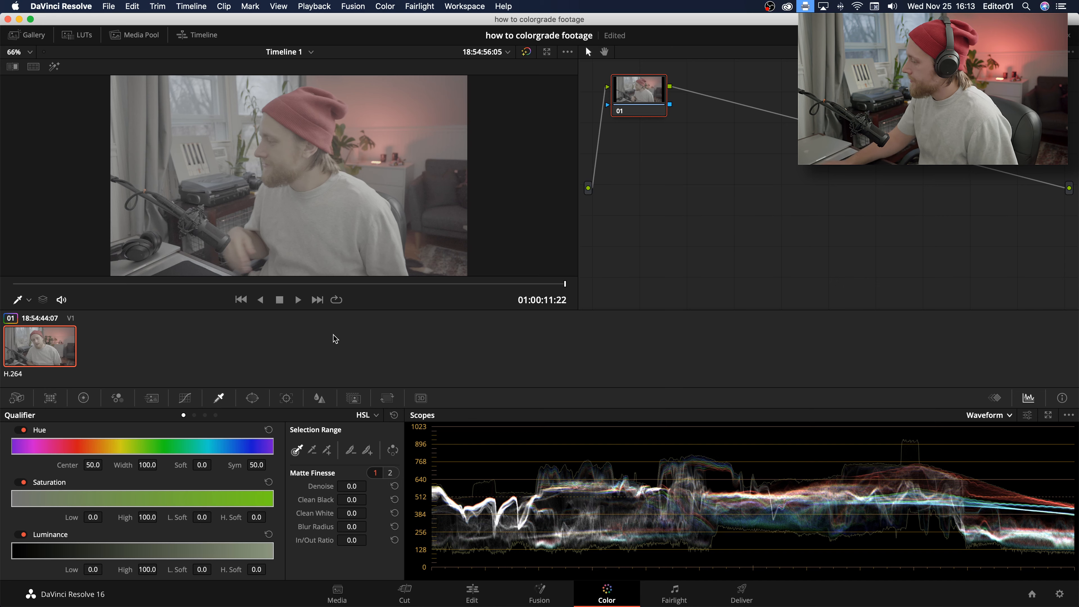
click(252, 398)
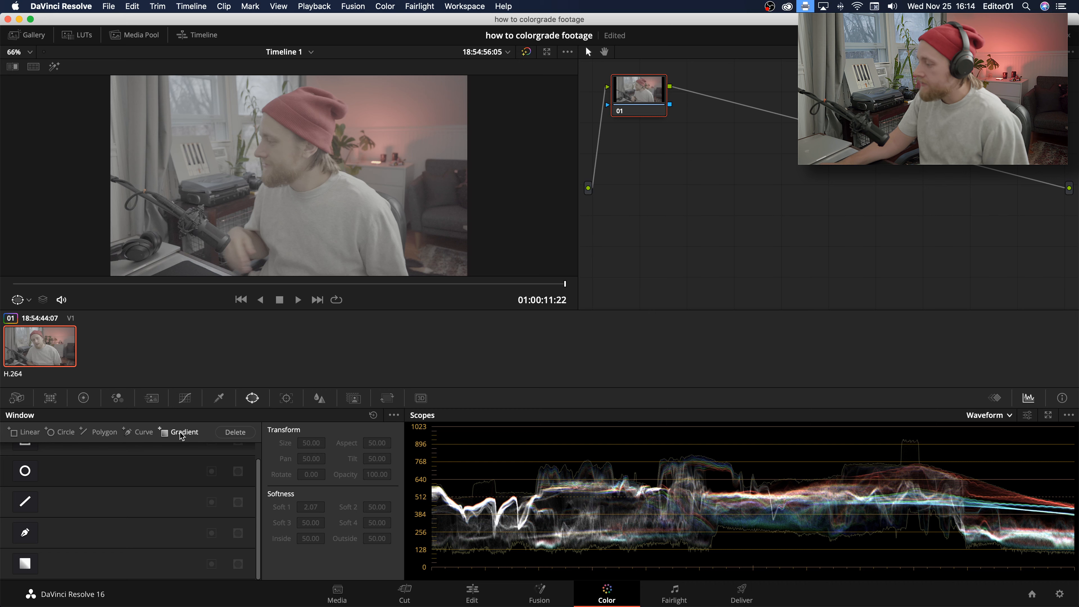
click(284, 398)
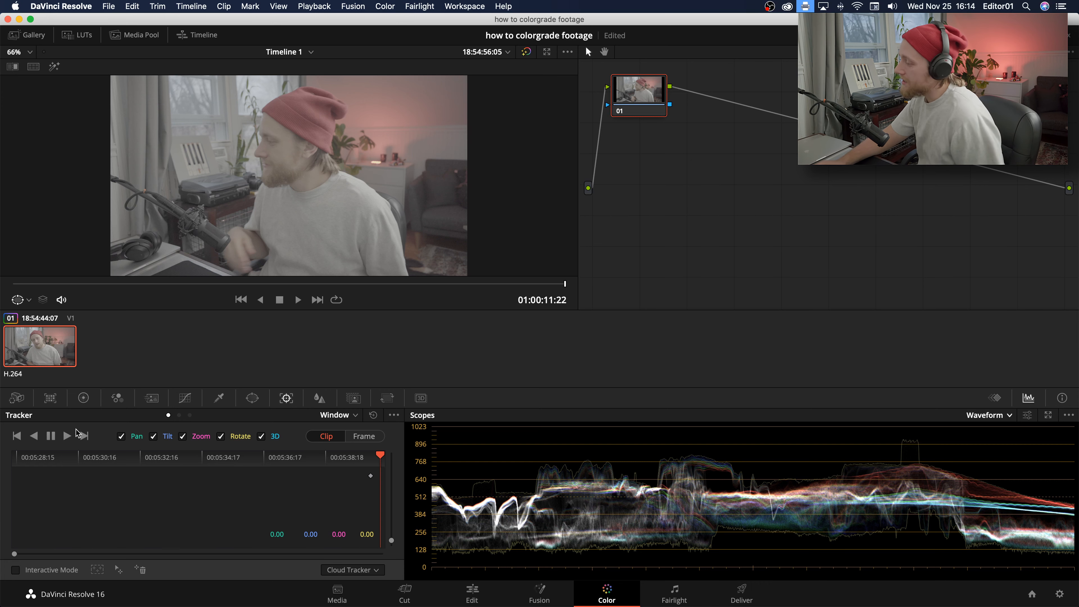
Step: Look through the Blur palette's Blur, Sharpen and Mist modes, and leave it set to Blur
click(316, 397)
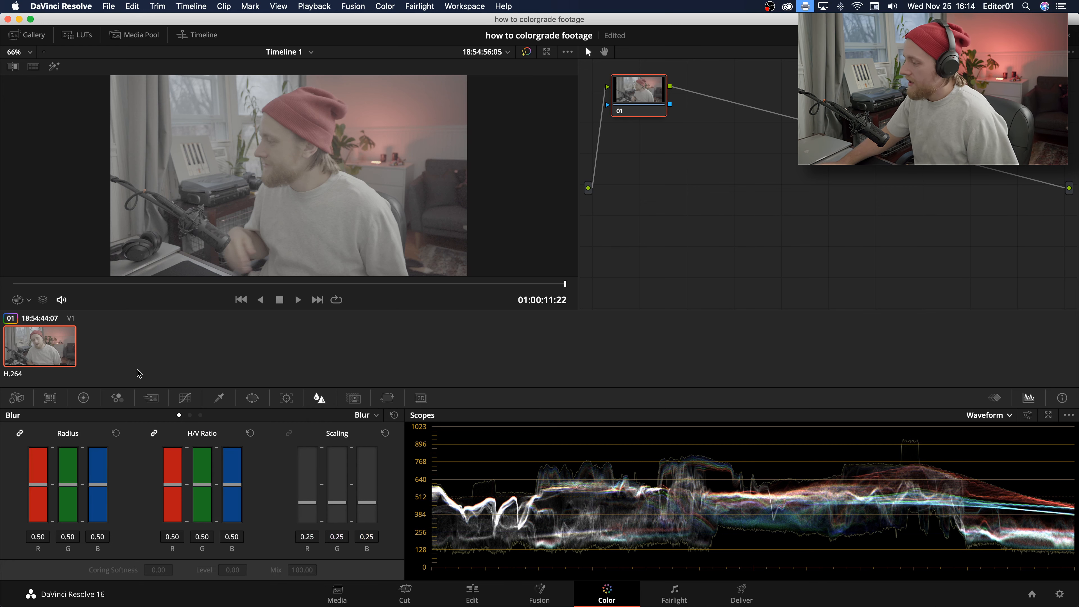
click(190, 415)
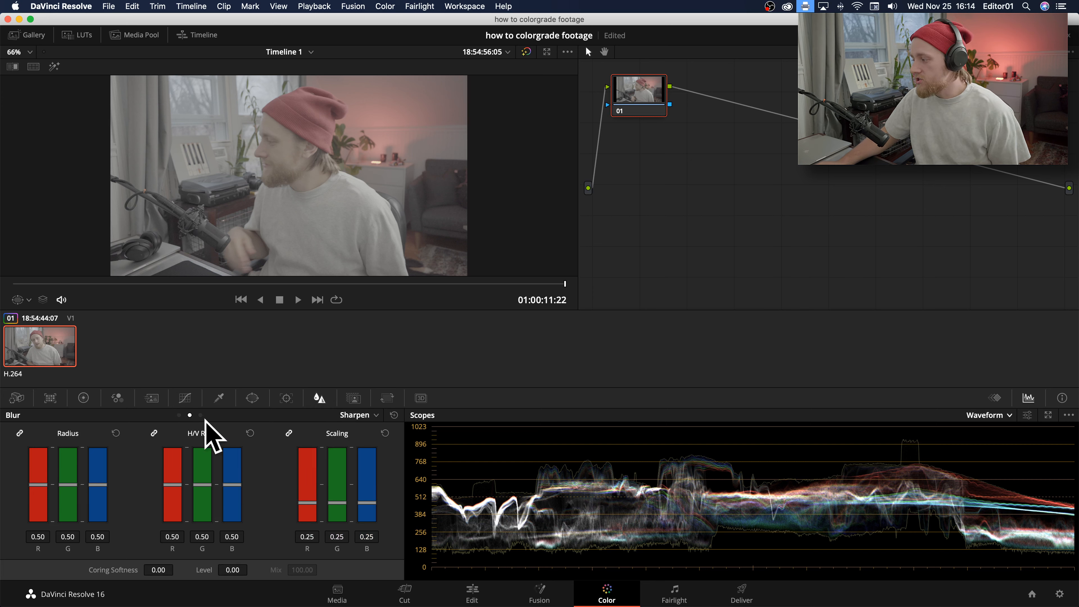
click(200, 415)
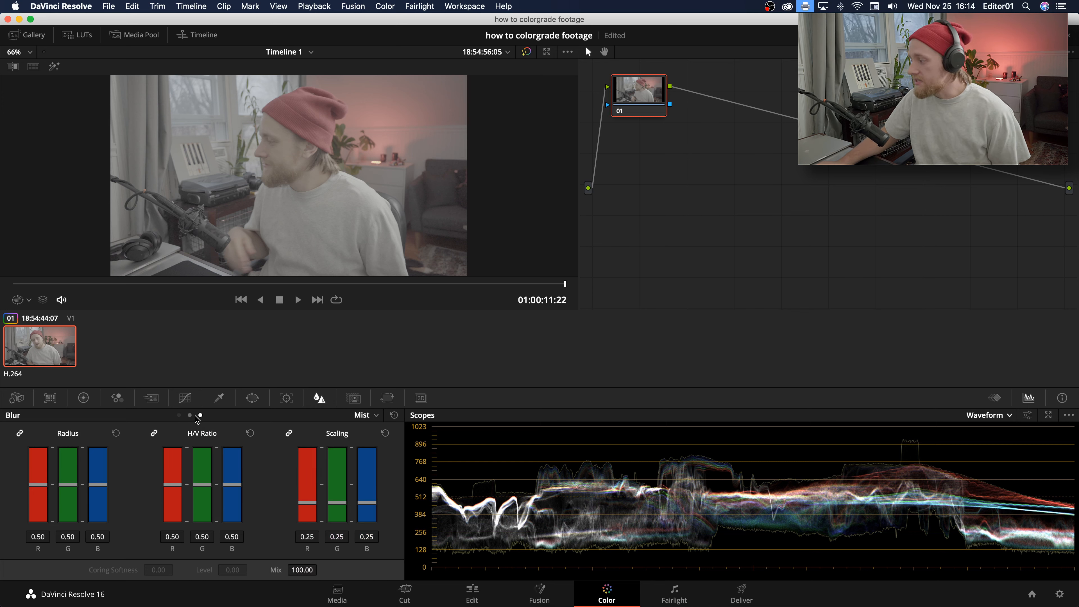
click(179, 416)
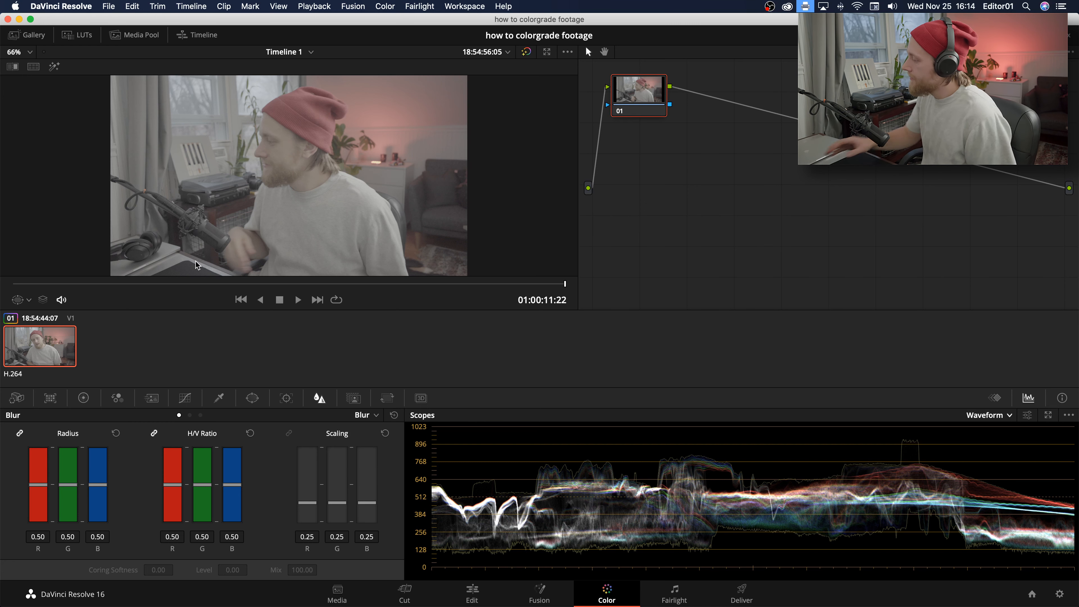
Step: Try the node's Key Output gain at 1.039, reset it, and lower the gain to 0.887
click(358, 400)
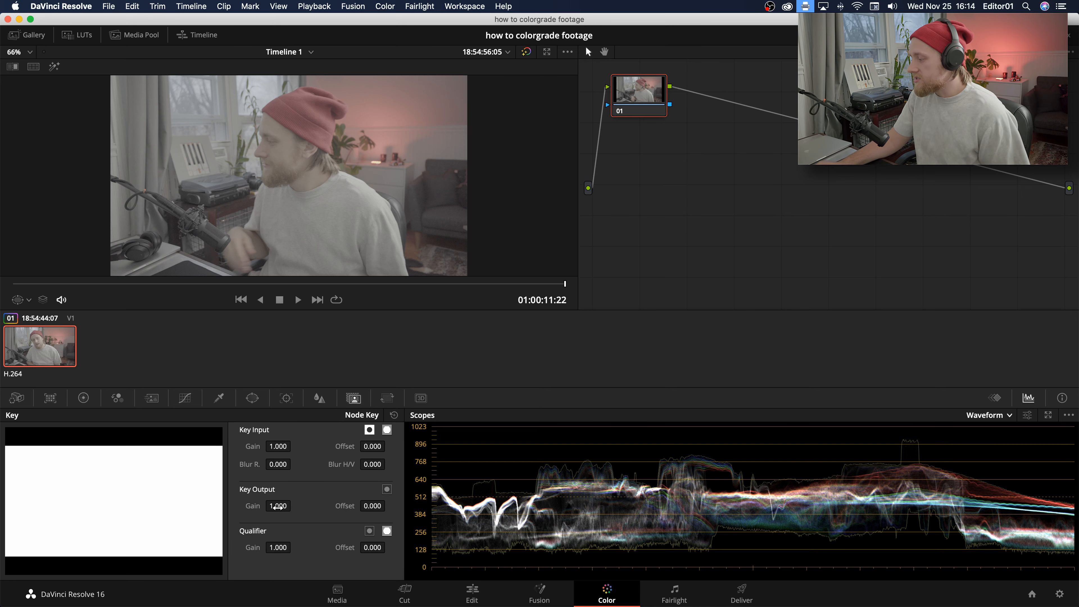
mouse_move(281, 506)
mouse_down()
mouse_move(268, 505)
mouse_move(294, 504)
mouse_up()
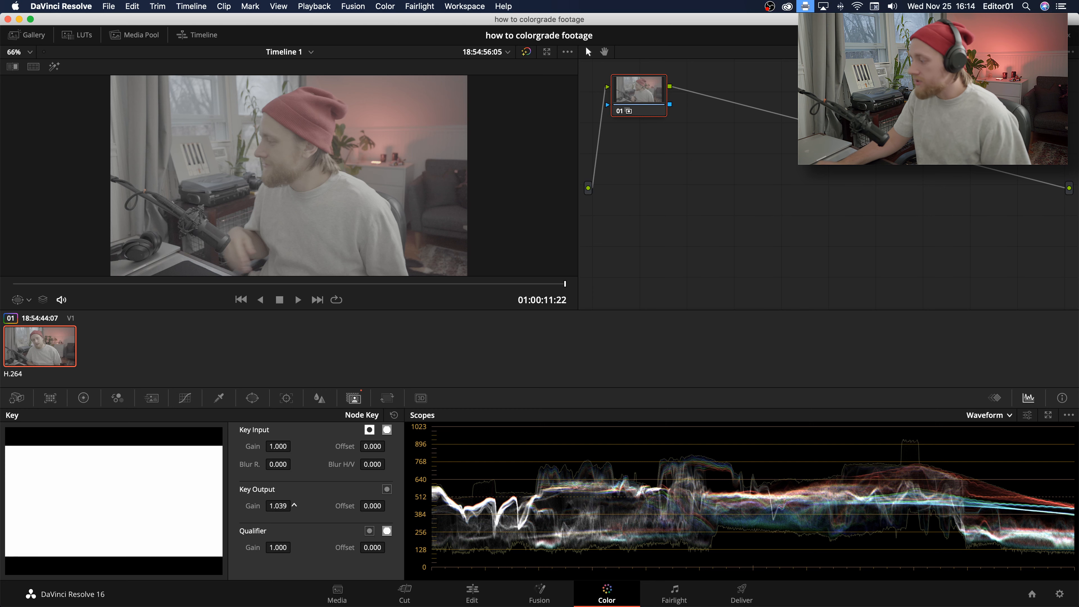
double_click(277, 500)
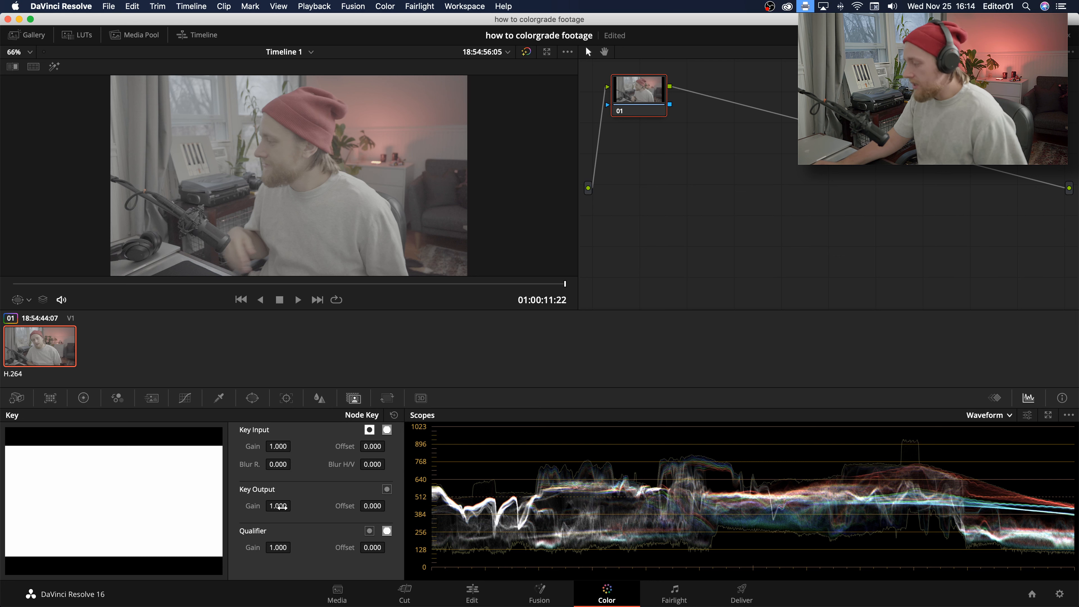
drag(278, 506, 250, 506)
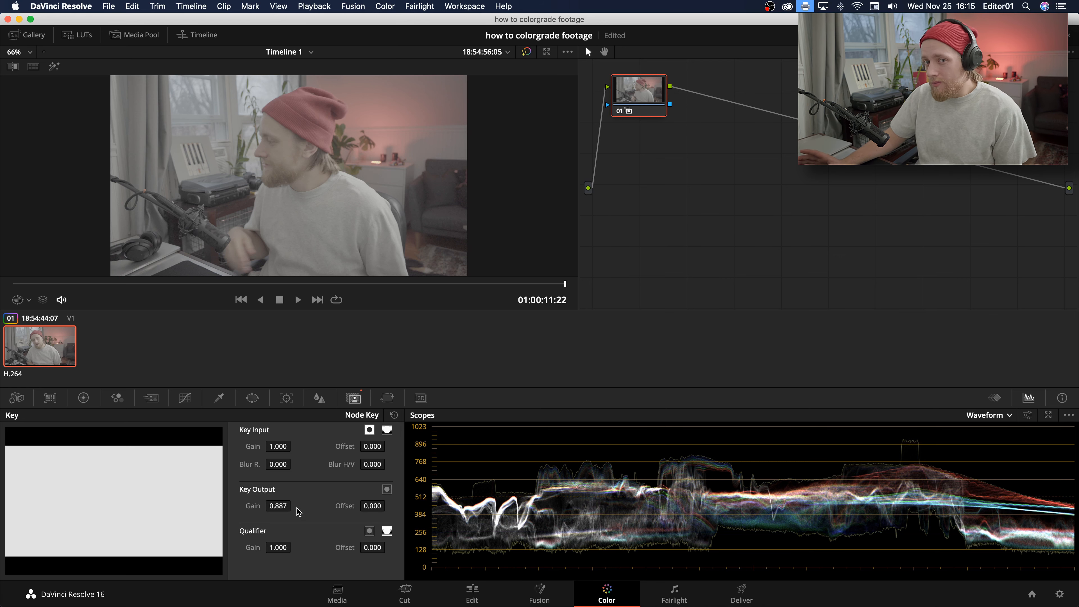
drag(270, 506, 295, 505)
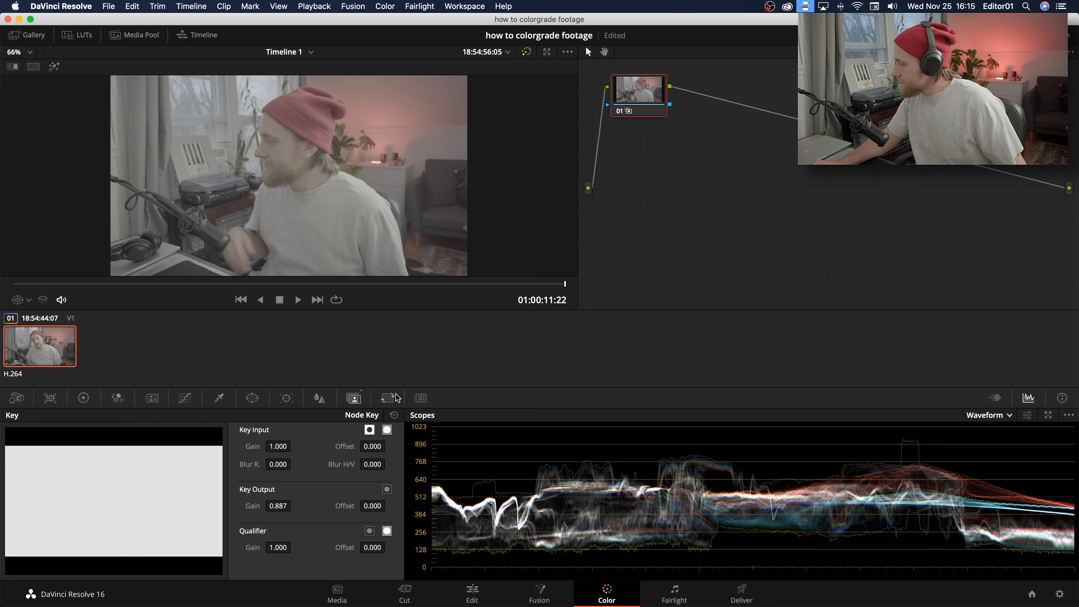
Step: Try an Input Sizing zoom of about 2.098 on the clip, and undo the zoom
click(387, 398)
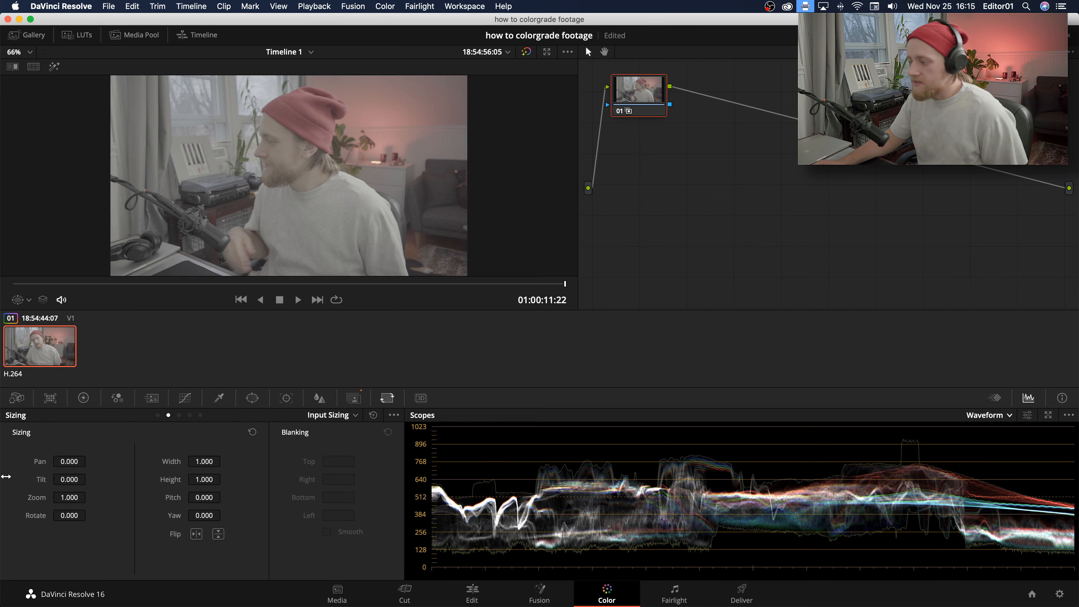
drag(81, 498, 72, 498)
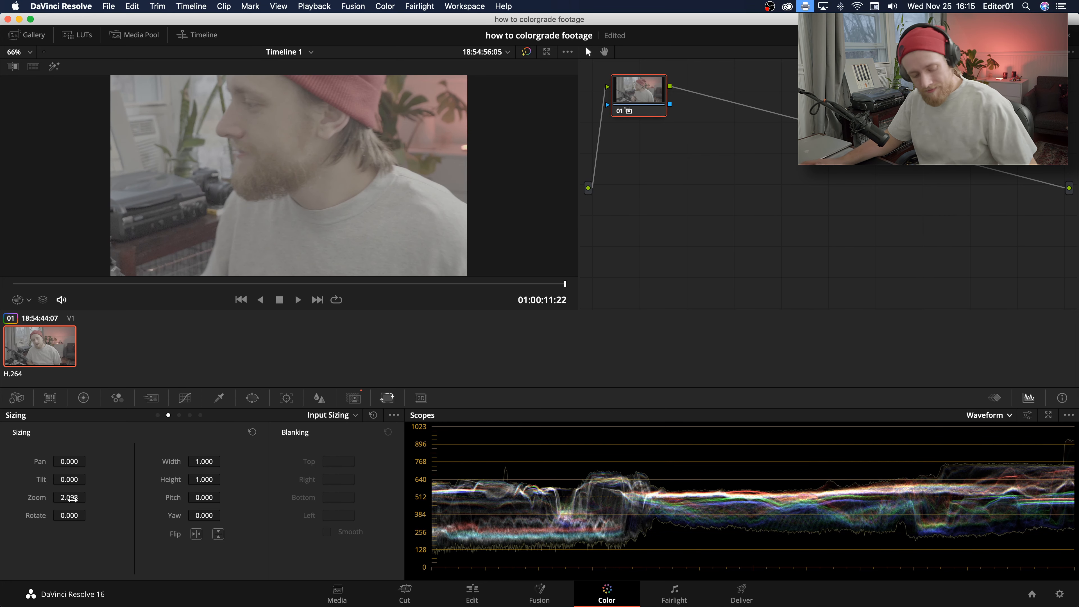
key(super+z)
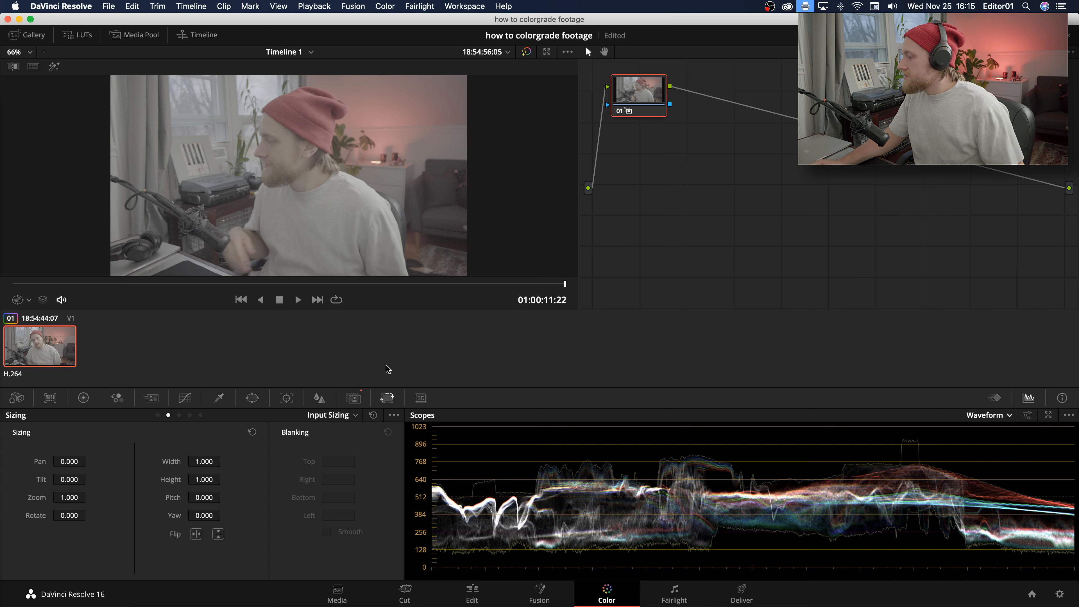
Step: Return to the Primaries Wheels and add five serial nodes after node 01
click(84, 398)
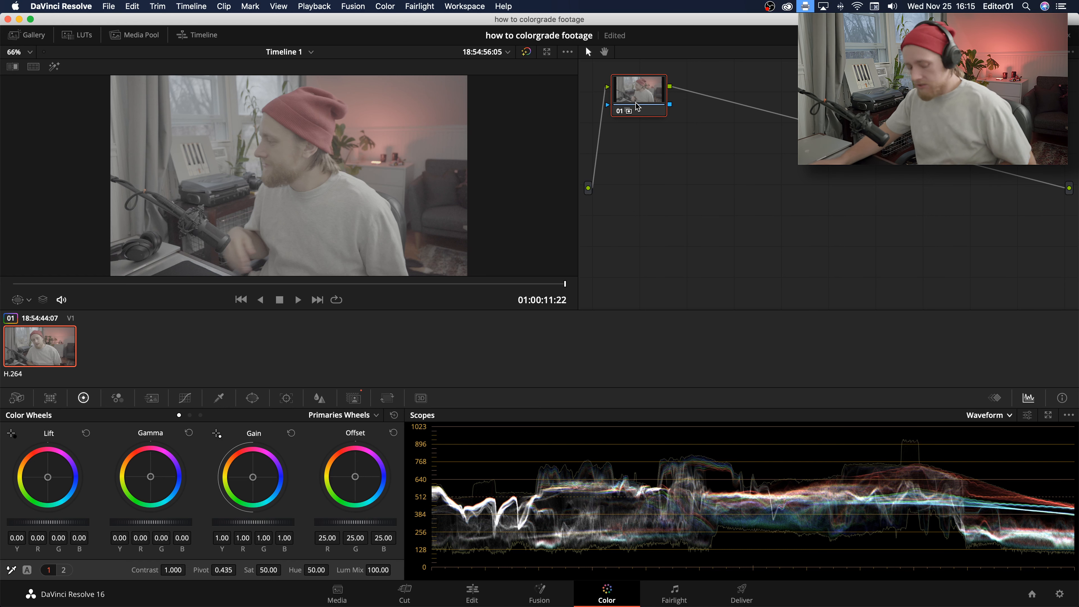
key(alt+s)
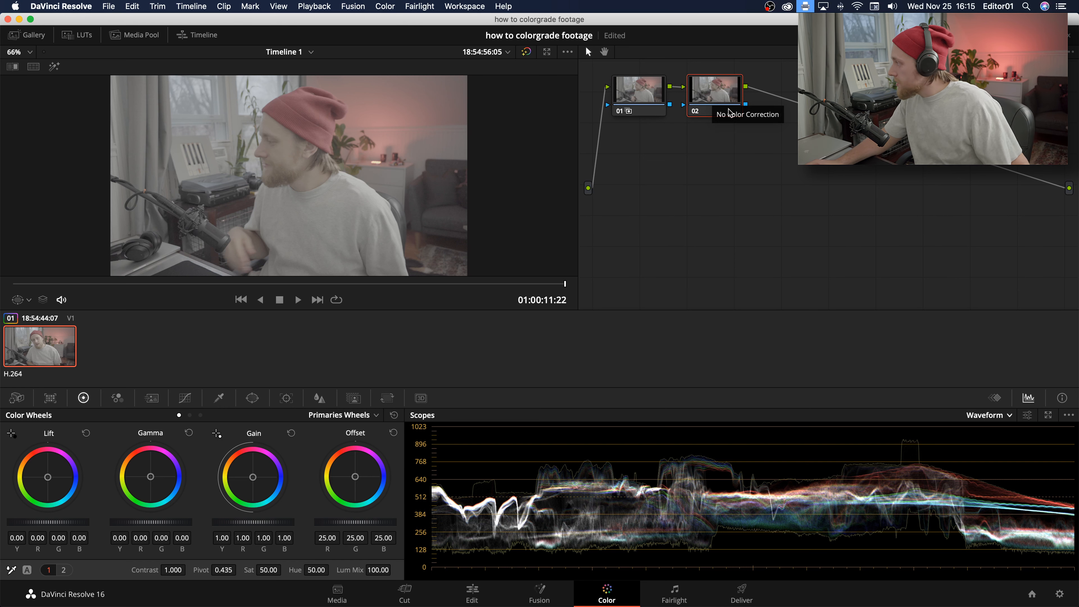
key(alt+s)
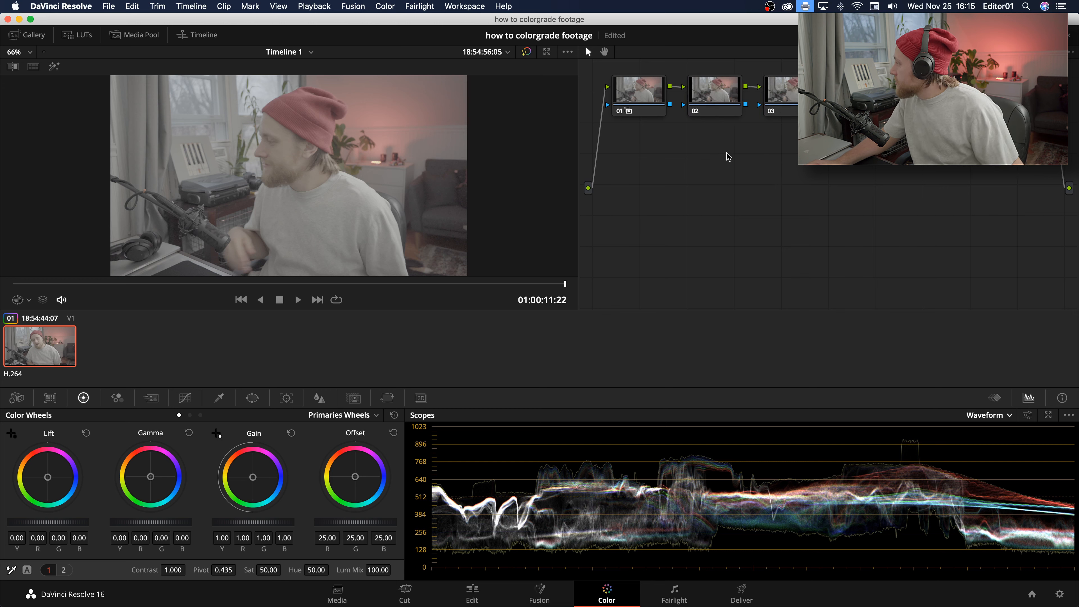
Step: Delete the original first node that carries the Key Output gain change, keeping the new serial nodes
drag(708, 192, 722, 94)
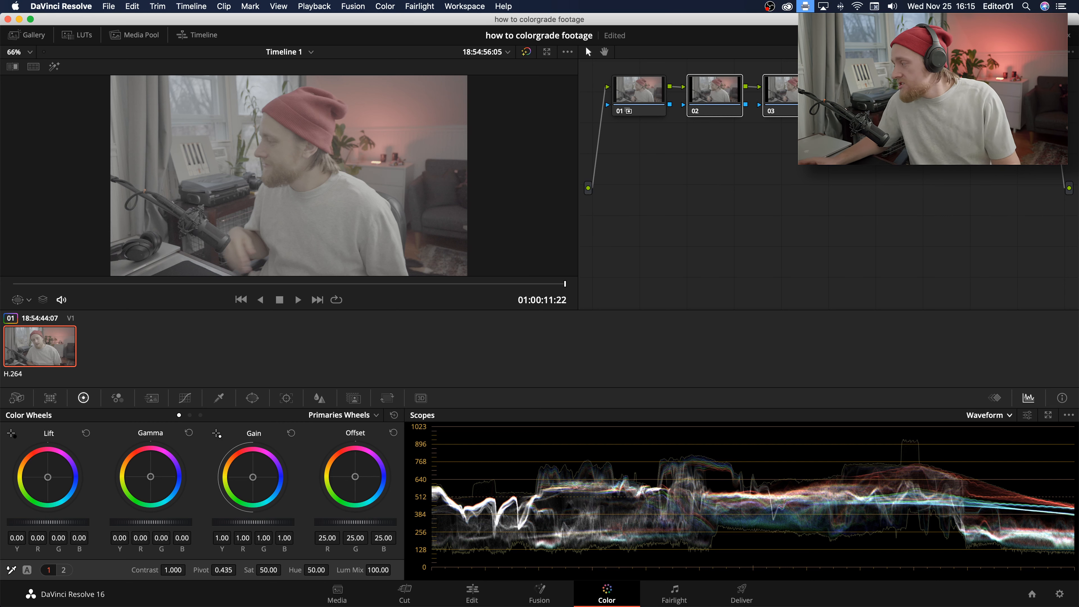
click(628, 103)
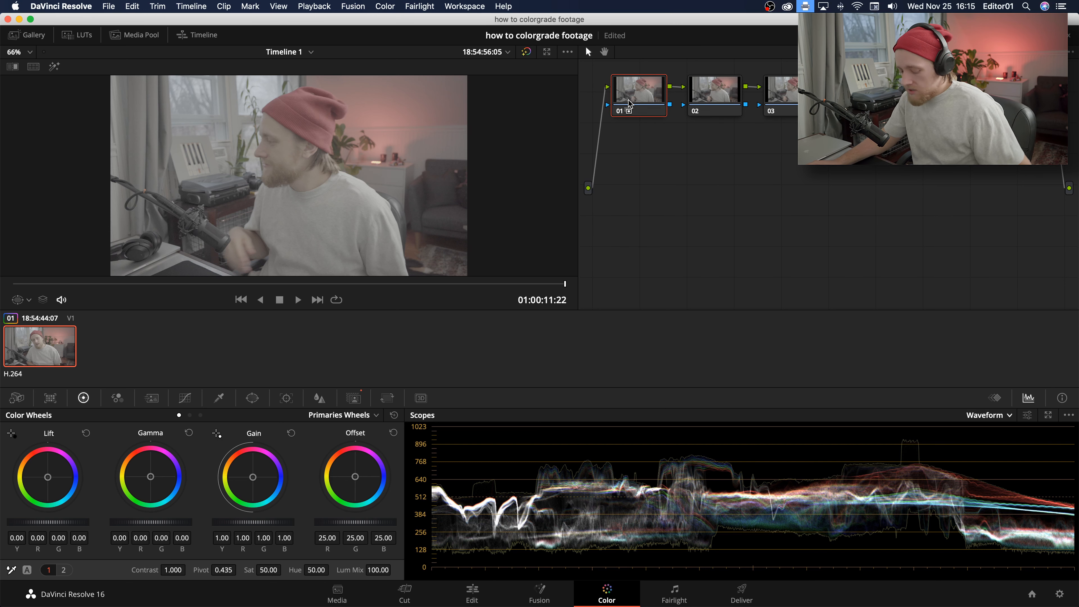
key(Delete)
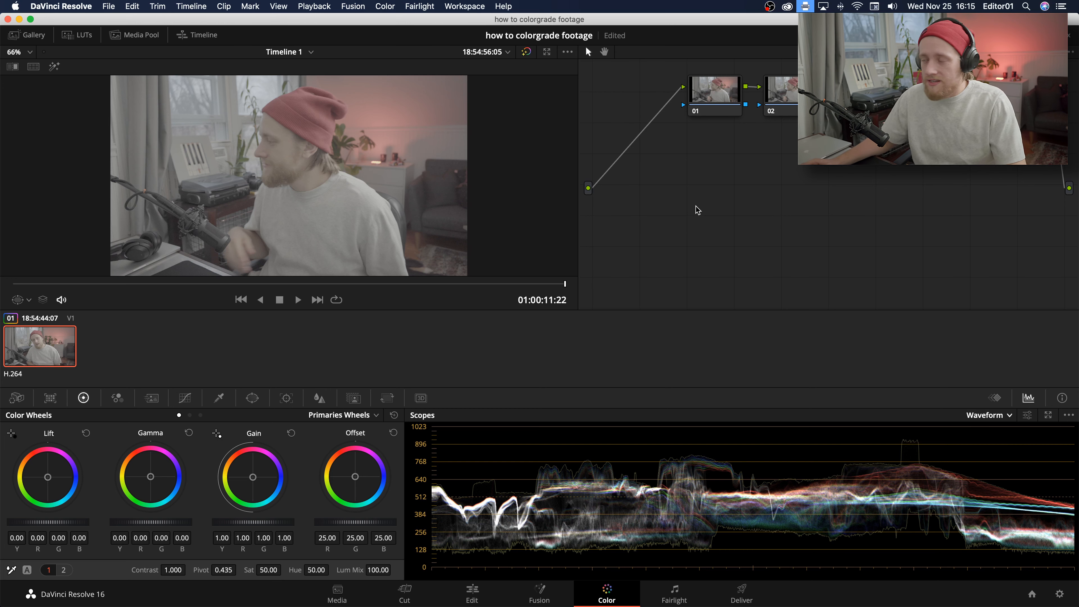
Step: Arrange the five serial nodes in a descending diagonal cascade in the node graph
drag(714, 97, 638, 94)
drag(782, 100, 676, 146)
drag(863, 100, 732, 186)
drag(930, 101, 793, 236)
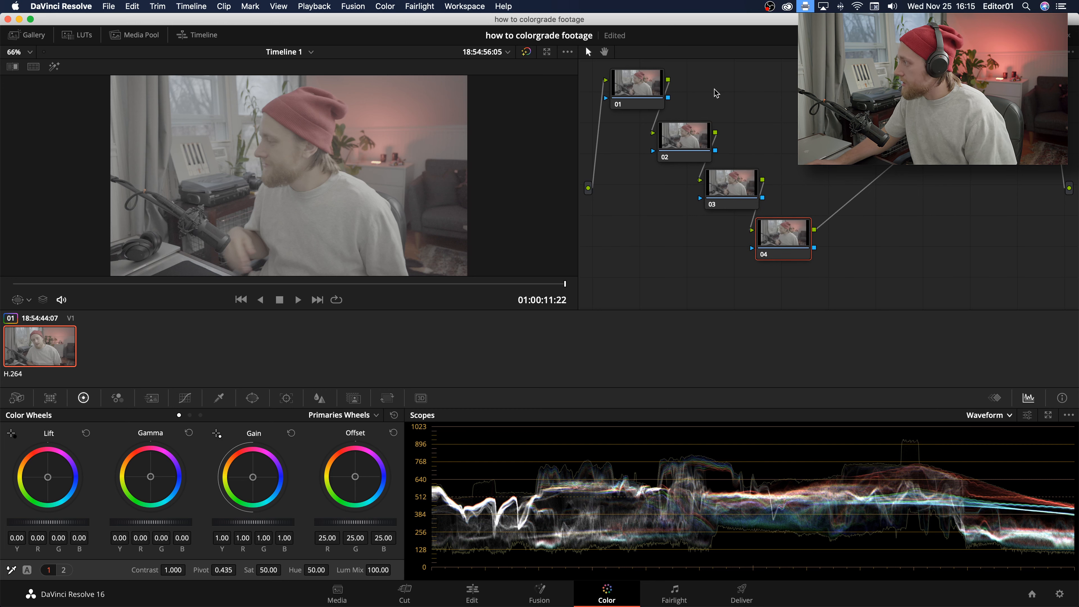
drag(998, 100, 827, 281)
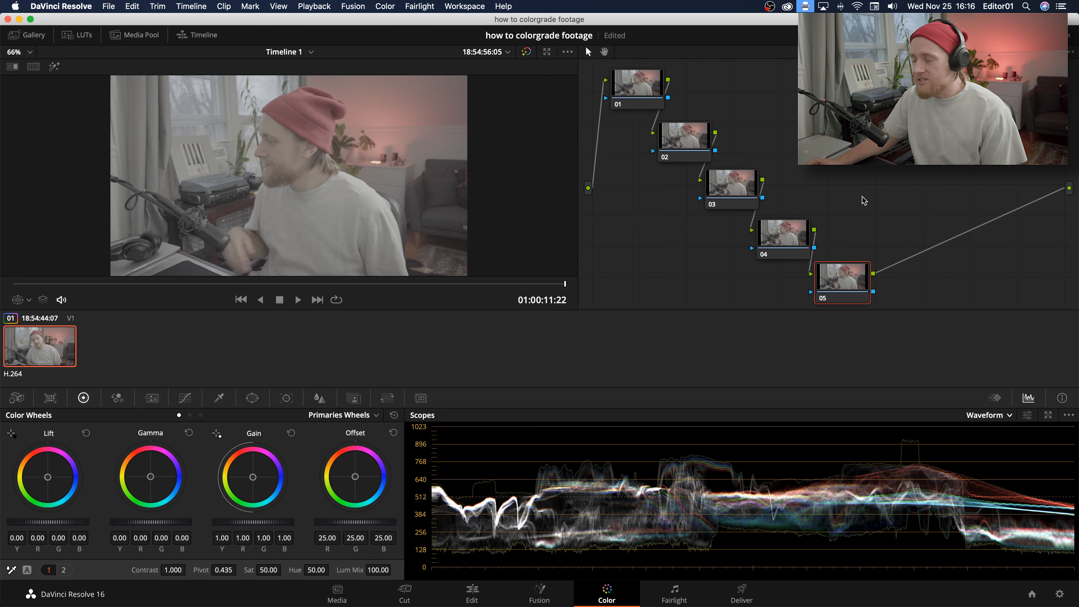
Step: Spread nodes 04 and 05 out side by side beyond node 03
drag(839, 290, 924, 254)
drag(784, 227, 836, 229)
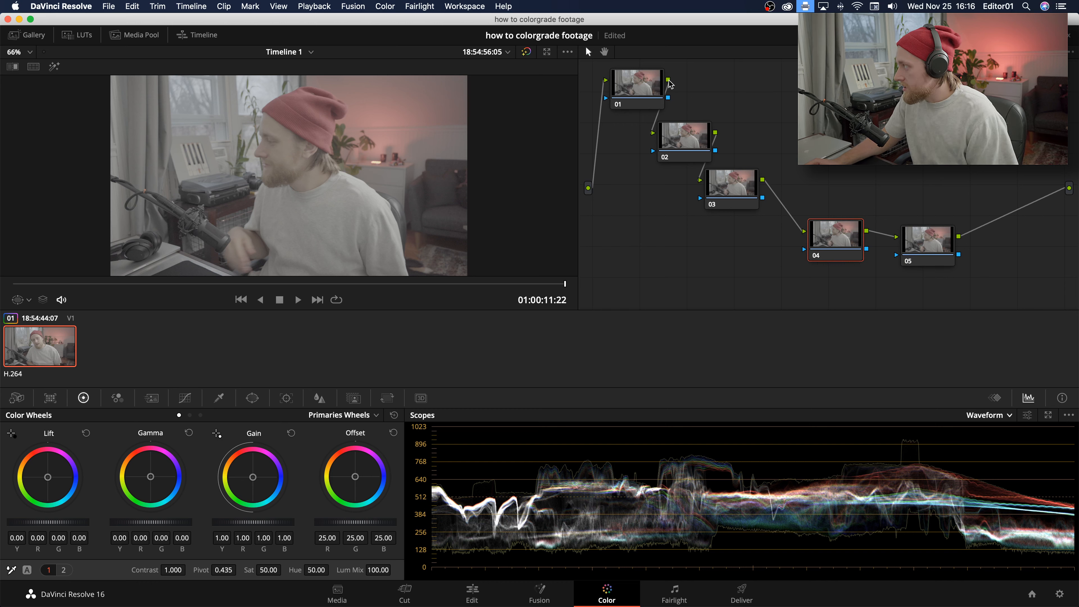
Step: Try routing node 01 straight to the graph's final output, remove that link, and reconnect node 01 to node 02
drag(653, 133, 1068, 187)
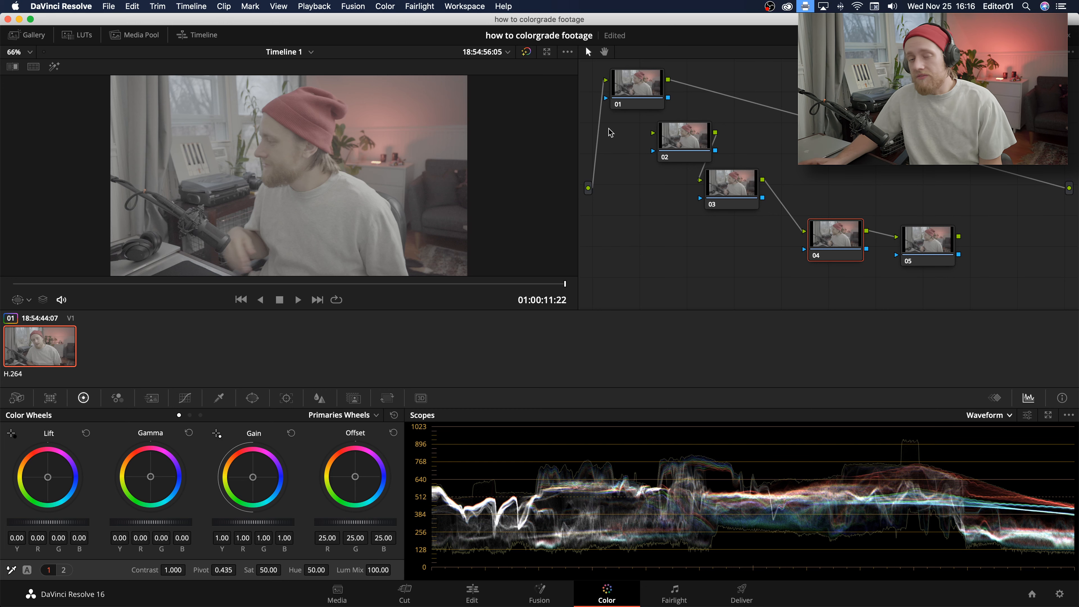
click(1057, 187)
drag(669, 80, 653, 132)
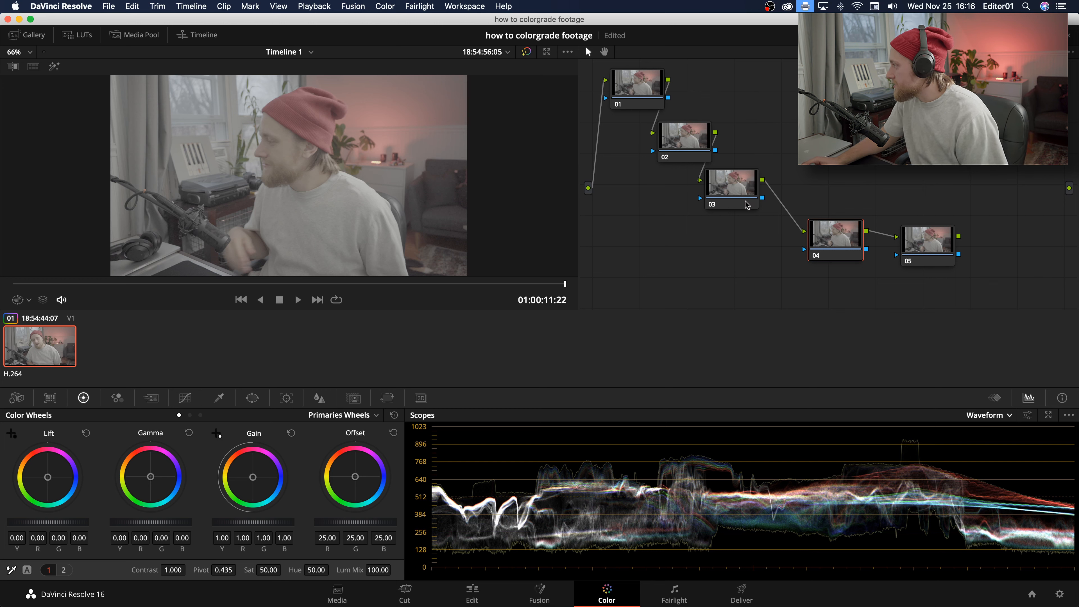
Step: Move nodes 04 and 05 back into the diagonal cascade below node 03, and select node 02
drag(825, 236, 759, 242)
drag(928, 256, 821, 297)
click(693, 142)
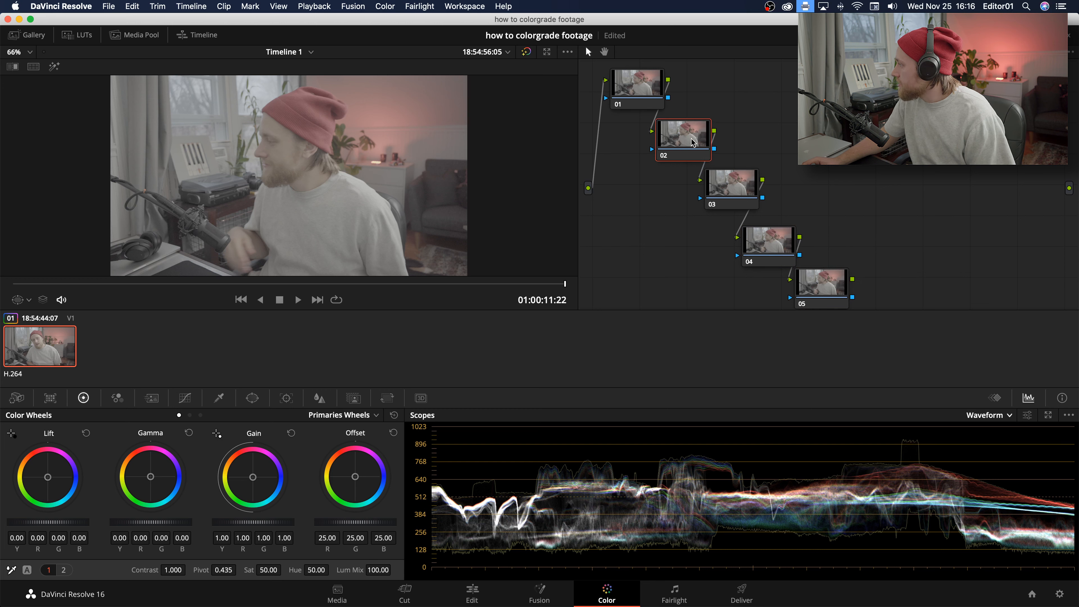
Step: Nudge nodes 02 through 05 into a slightly tighter cascade and connect node 05 to the graph's final output
drag(692, 143, 690, 137)
drag(719, 186, 716, 181)
click(771, 242)
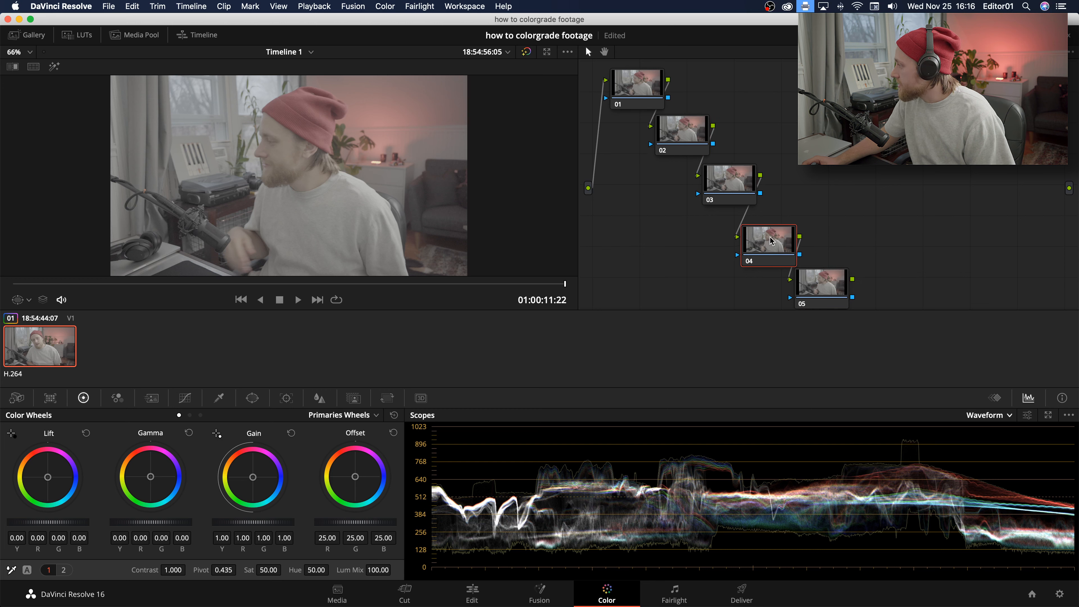
drag(771, 241, 769, 234)
drag(822, 277, 821, 273)
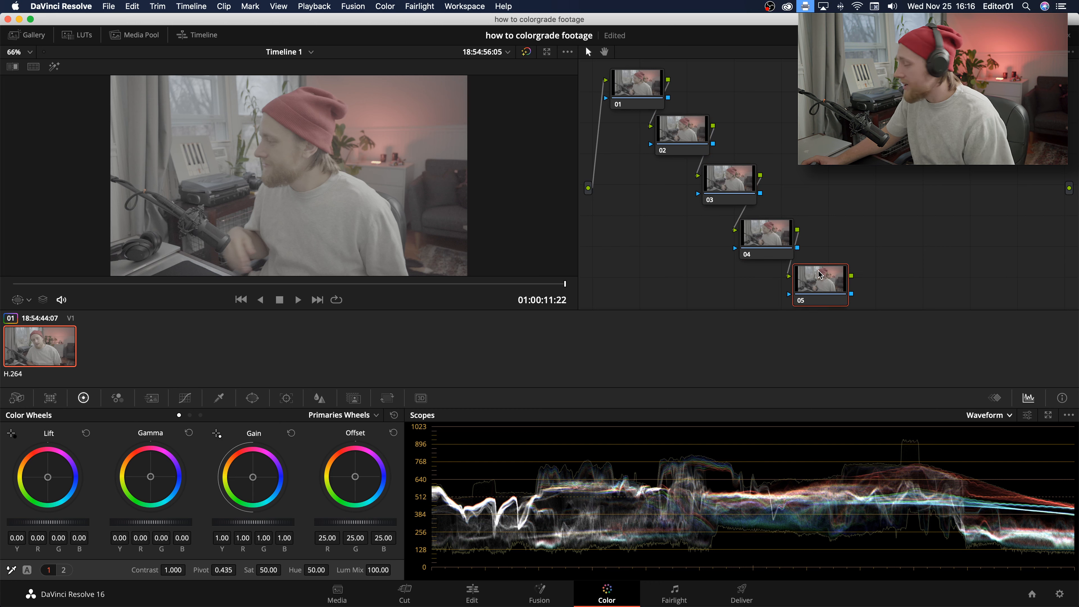
drag(851, 276, 1069, 192)
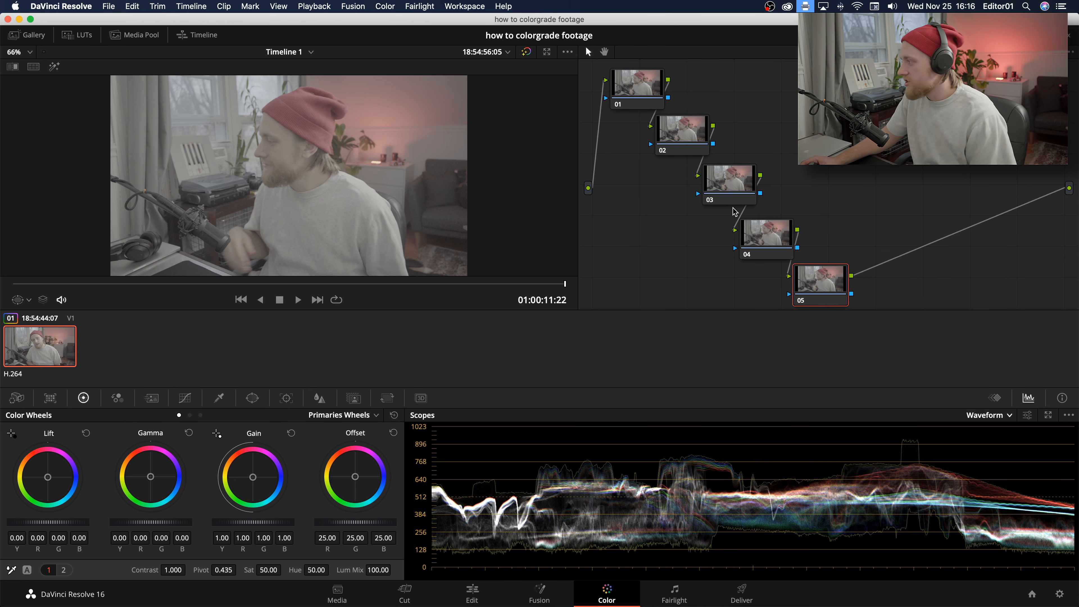
Step: Select node 03 and open the LUT browser, previewing the Invert Color and Sony SLog3 to Rec709 LUTs on the clip
click(733, 175)
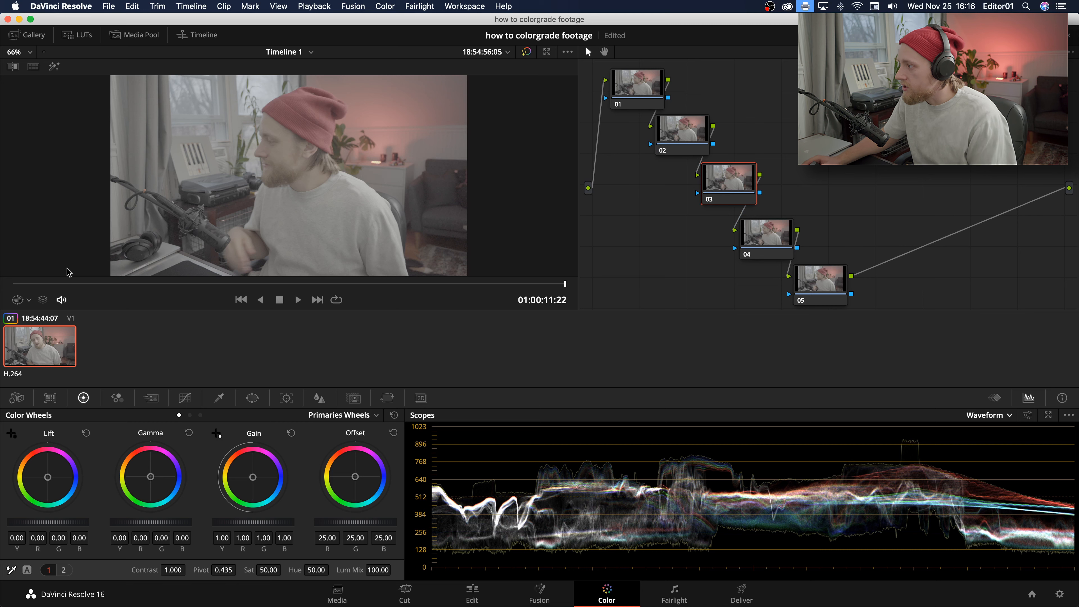
click(83, 33)
click(37, 67)
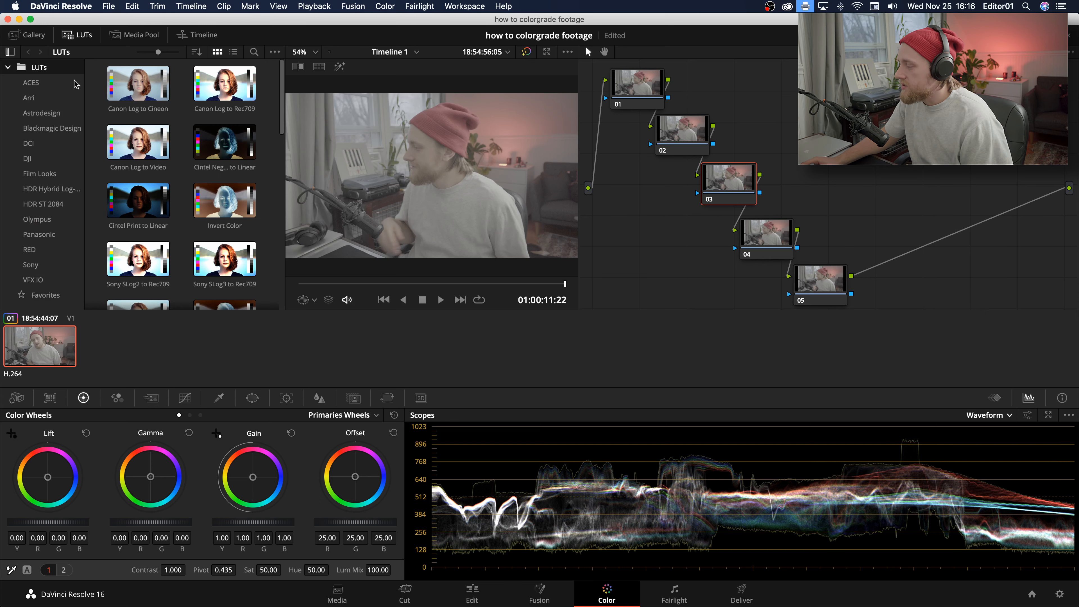
scroll(219, 121, down, 3)
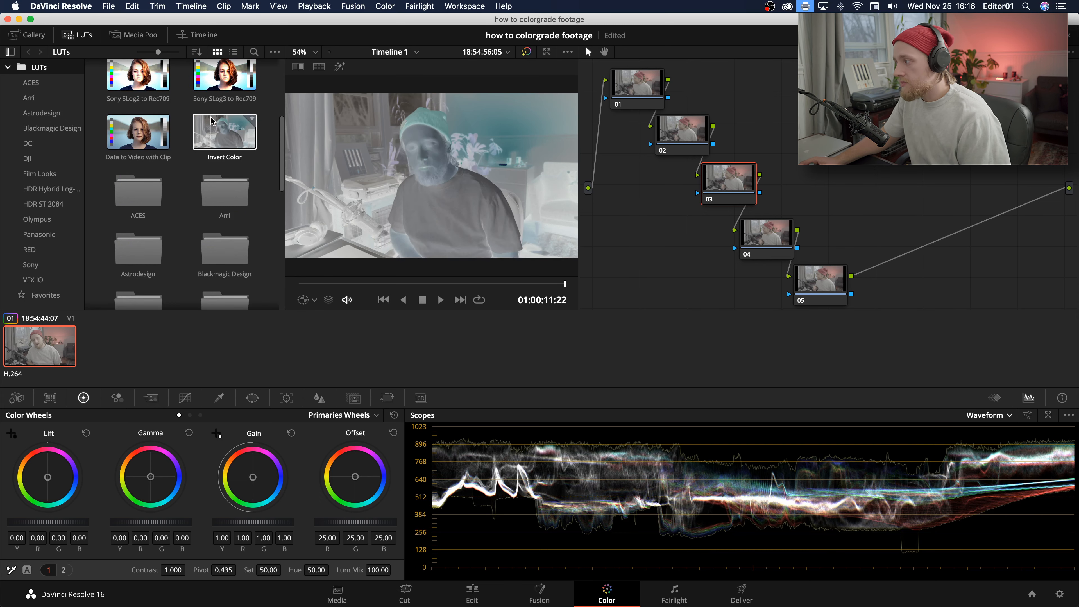
scroll(176, 170, up, 3)
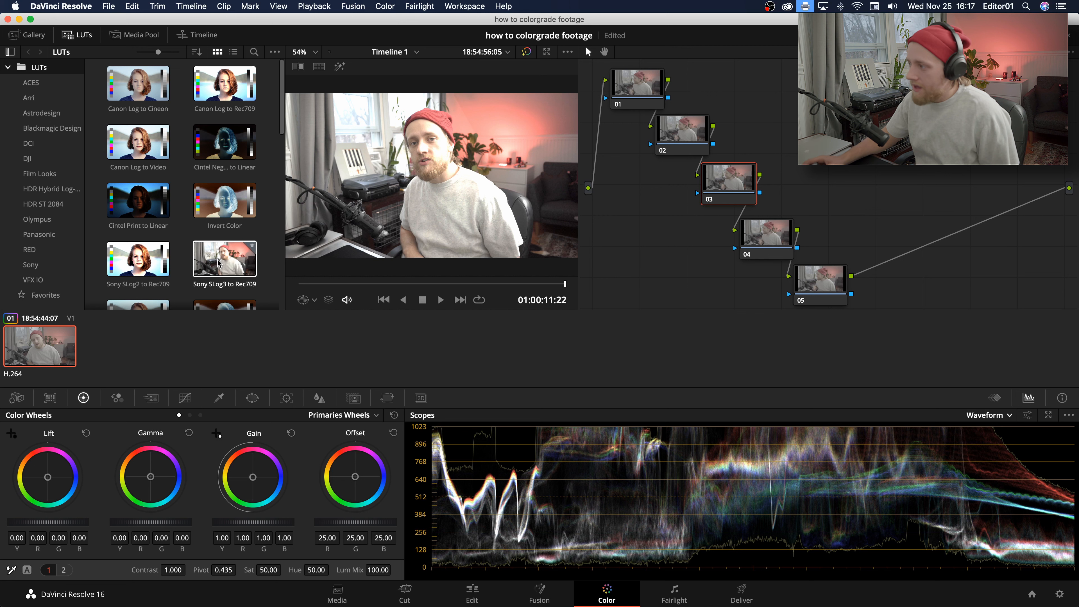
Step: Apply the Sony_Natural_Rec709_v1 LUT from the Sony folder to node 03 and close the LUT browser
click(32, 267)
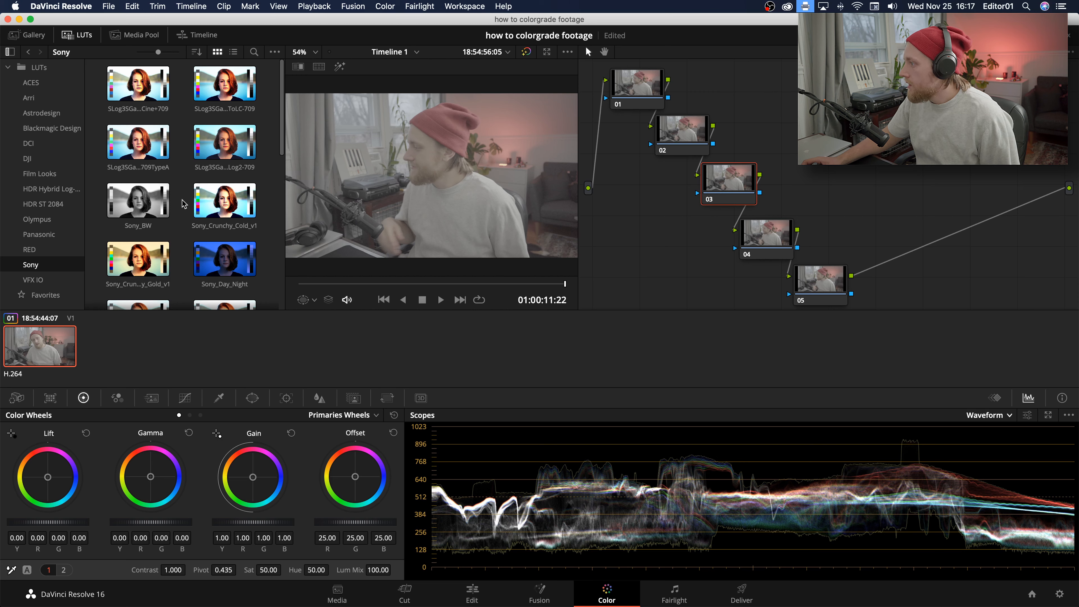
scroll(178, 195, down, 2)
scroll(180, 196, down, 3)
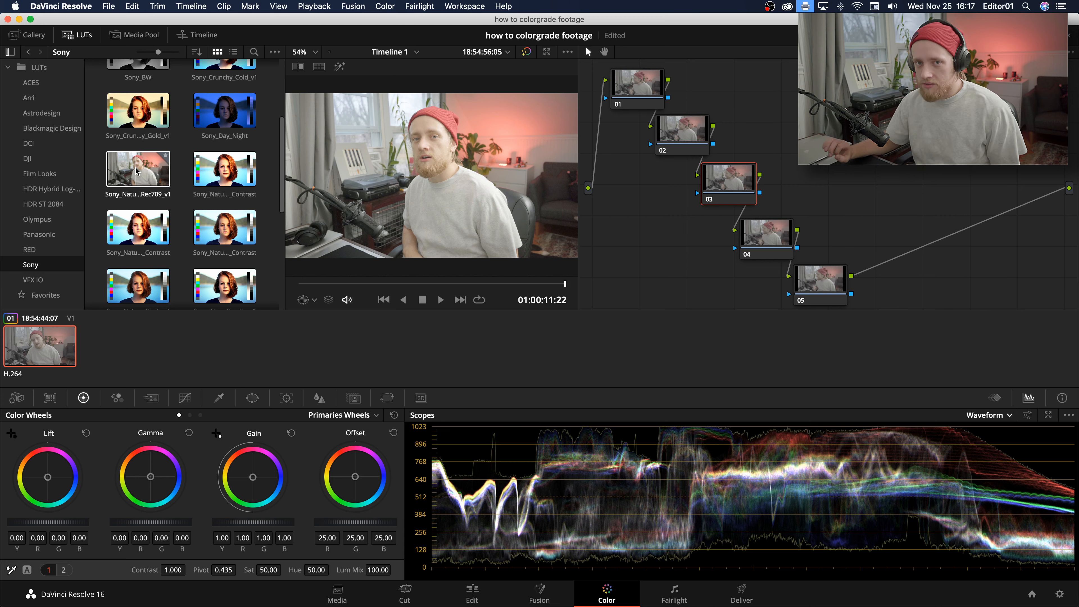
scroll(182, 209, down, 5)
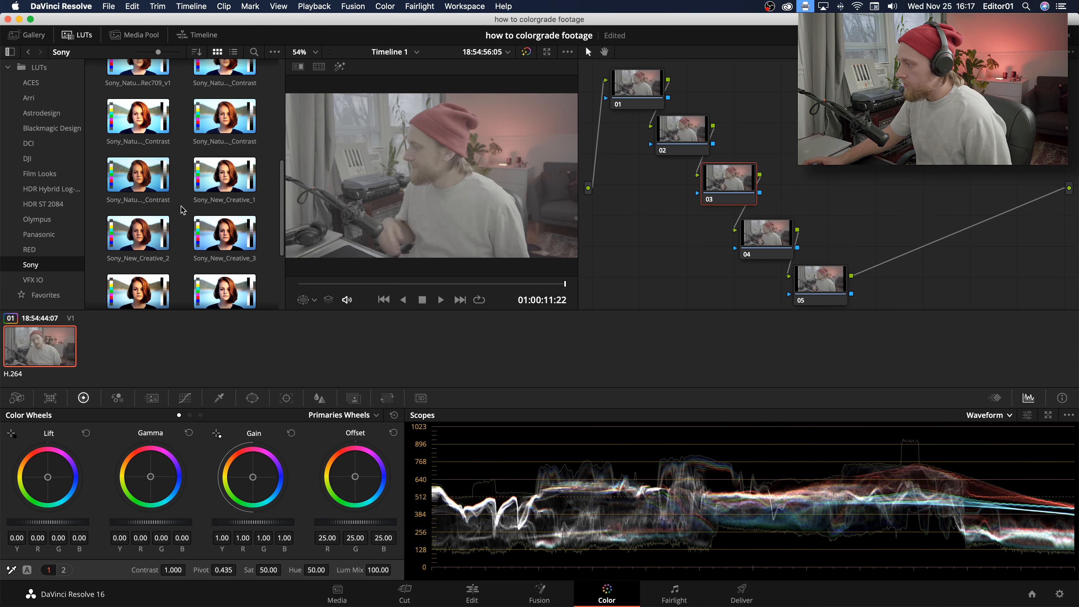
scroll(181, 210, up, 5)
scroll(183, 208, down, 5)
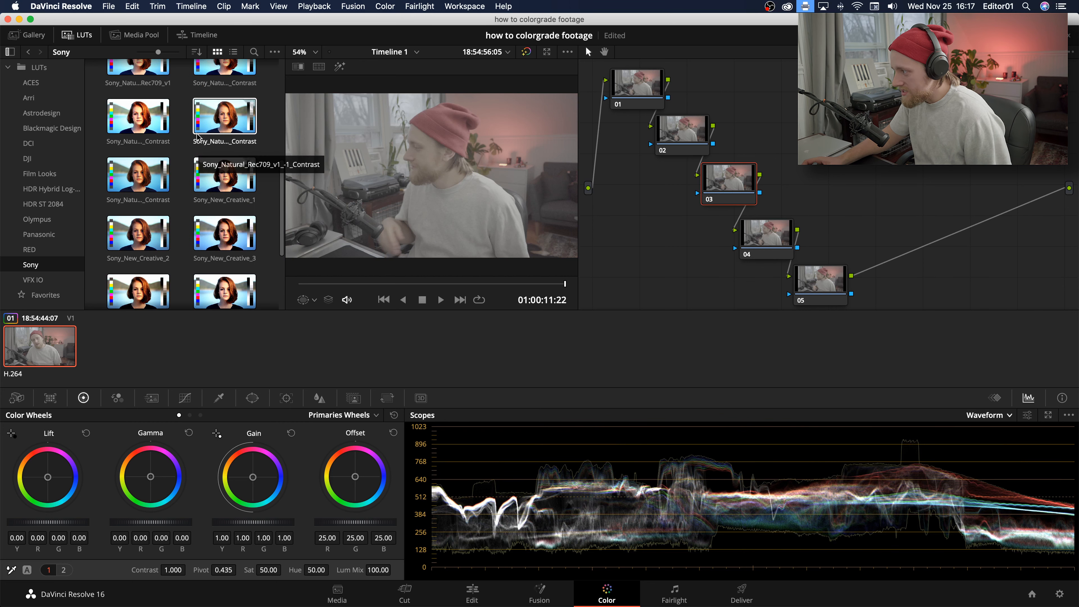
scroll(184, 195, down, 5)
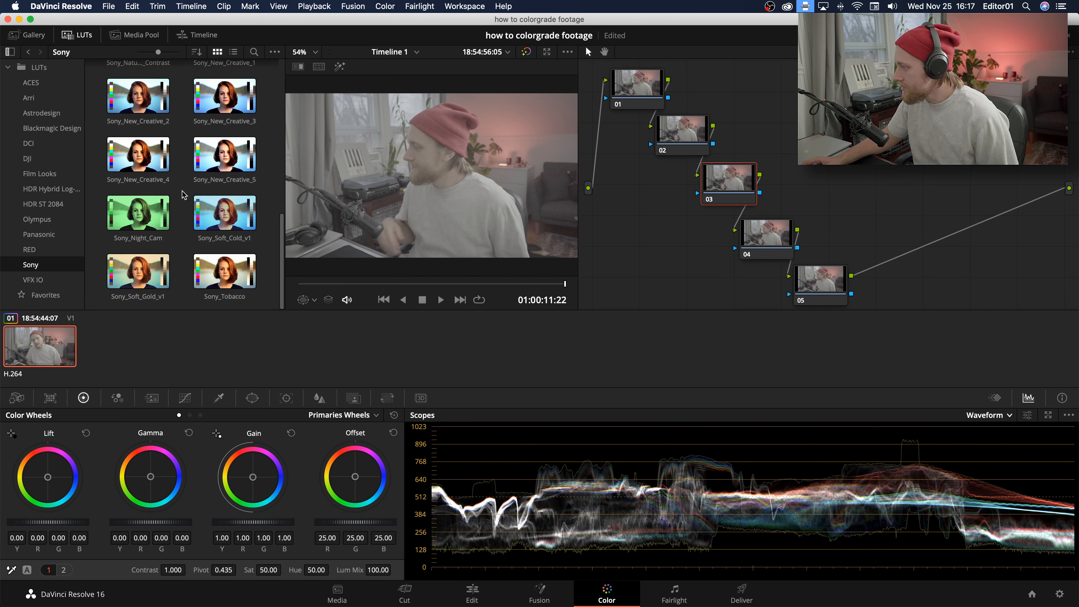
scroll(180, 194, up, 2)
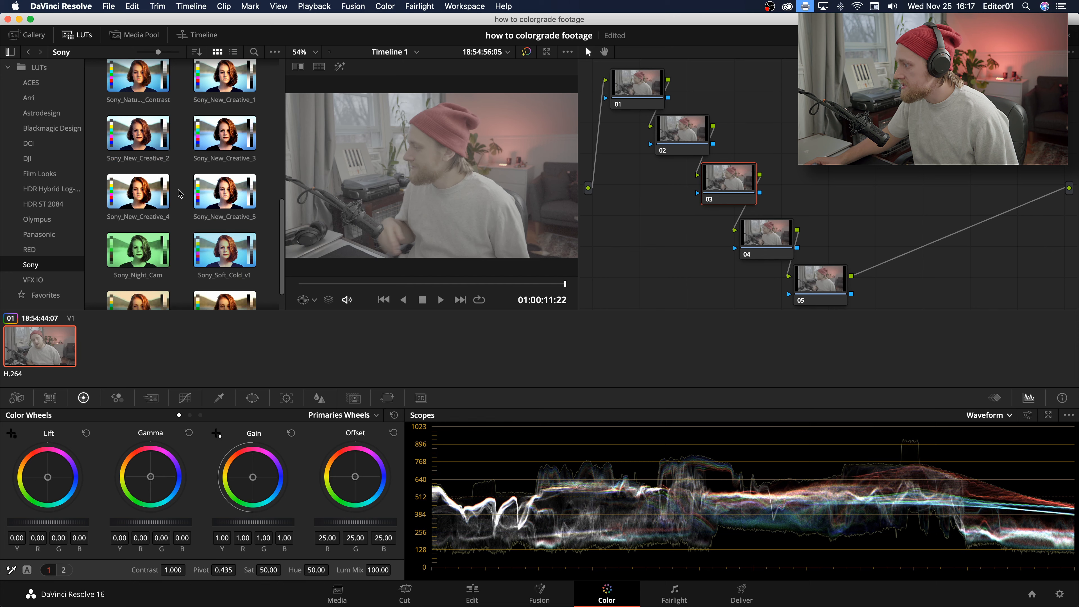
scroll(176, 100, up, 5)
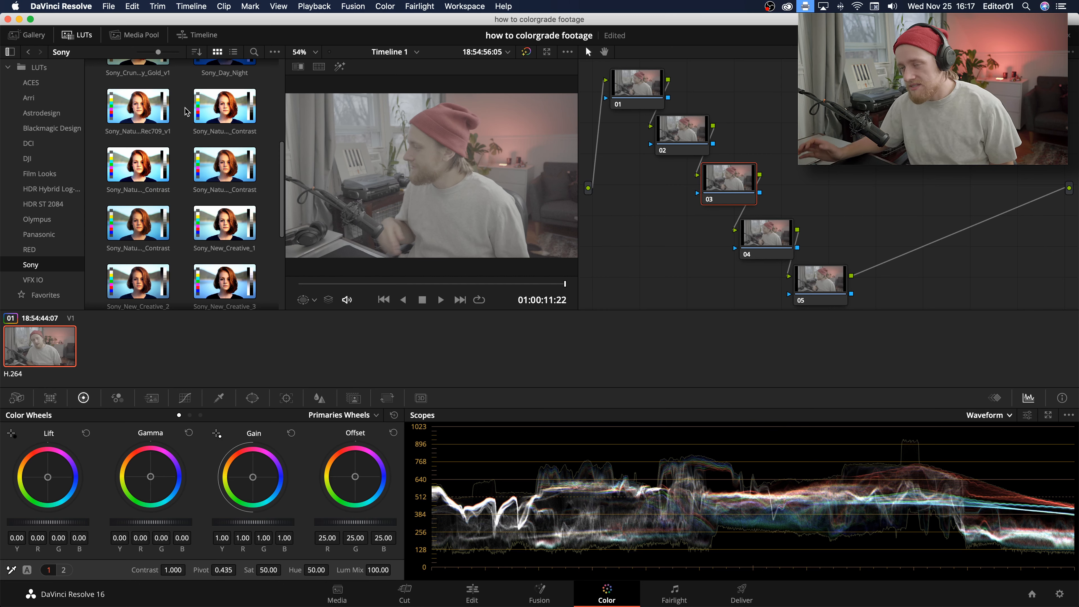
scroll(131, 140, up, 2)
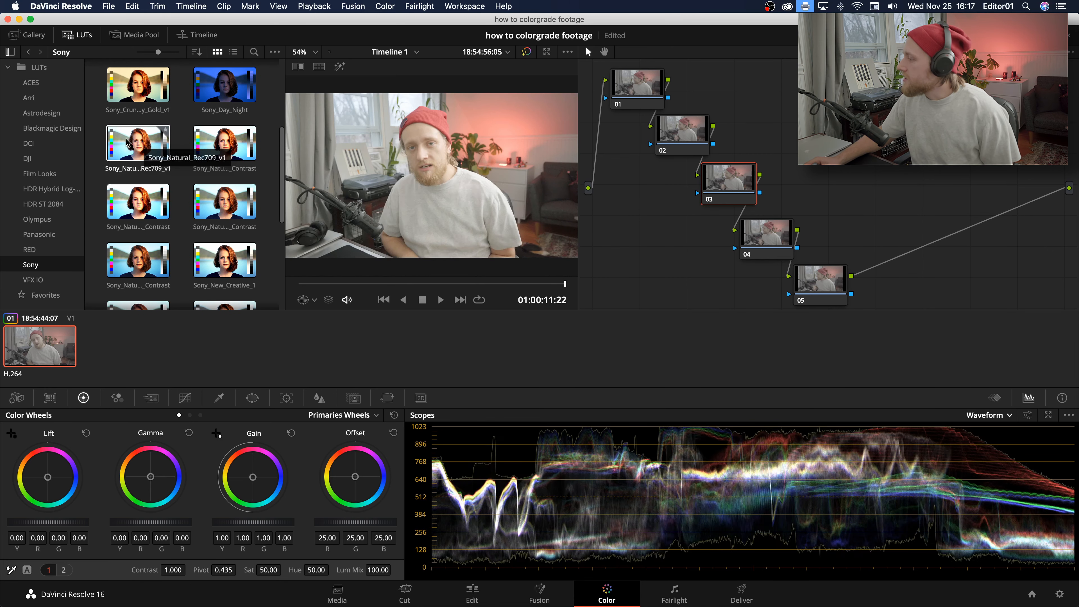
click(133, 144)
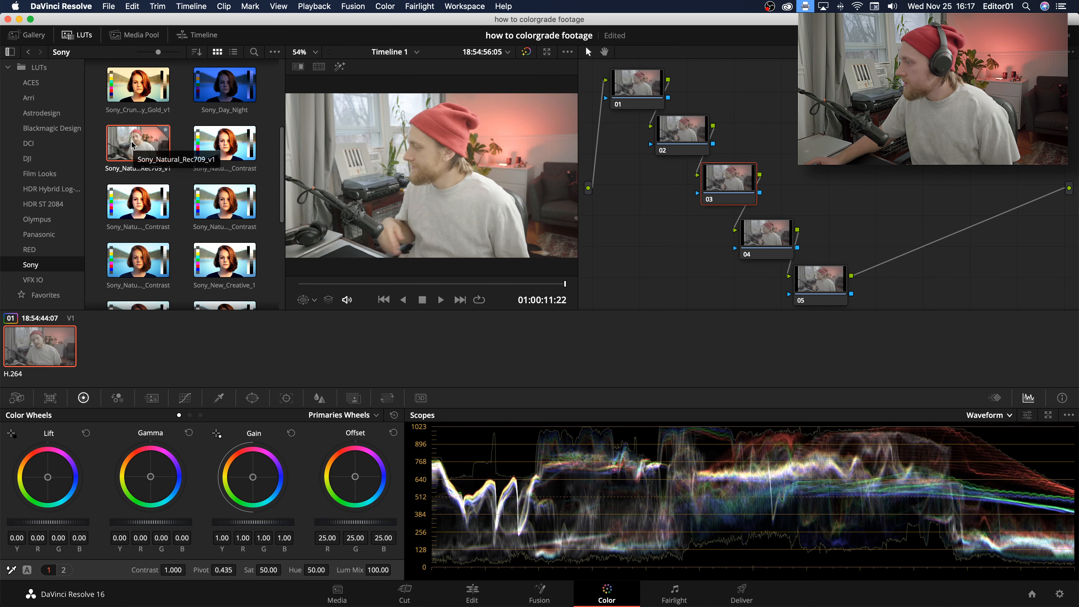
double_click(132, 142)
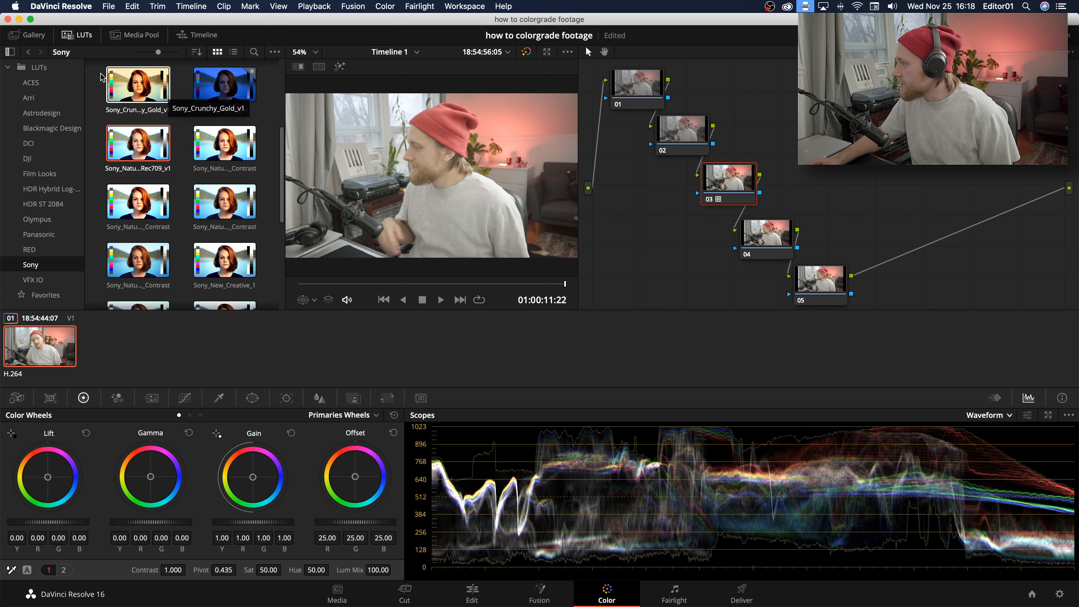
click(78, 40)
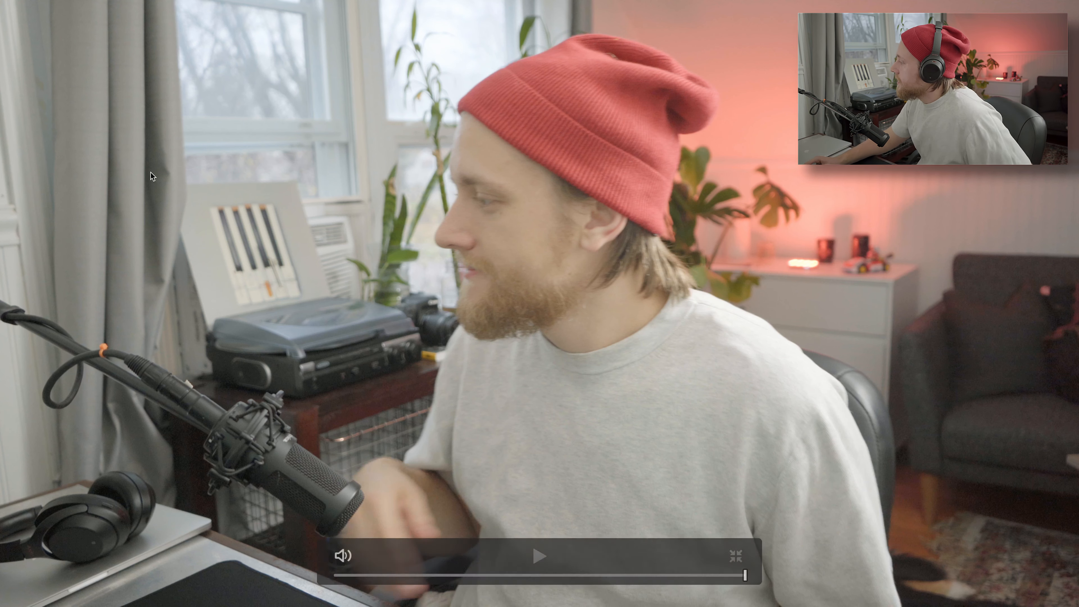
Step: Compare the clip full screen with the grade bypassed and with the grade enabled
key(Escape)
click(527, 53)
key(super+f)
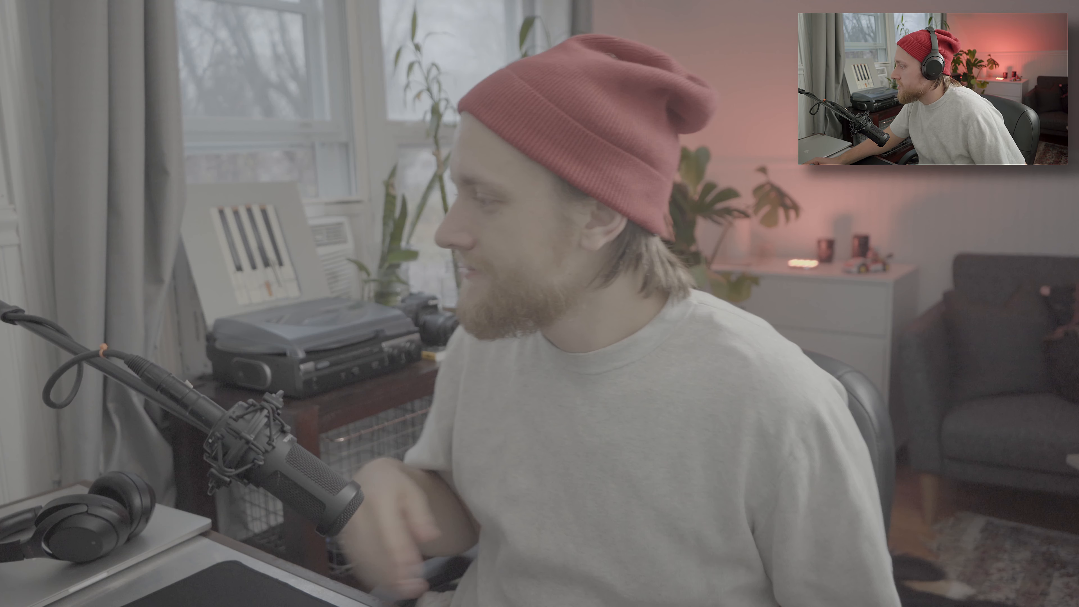
key(Escape)
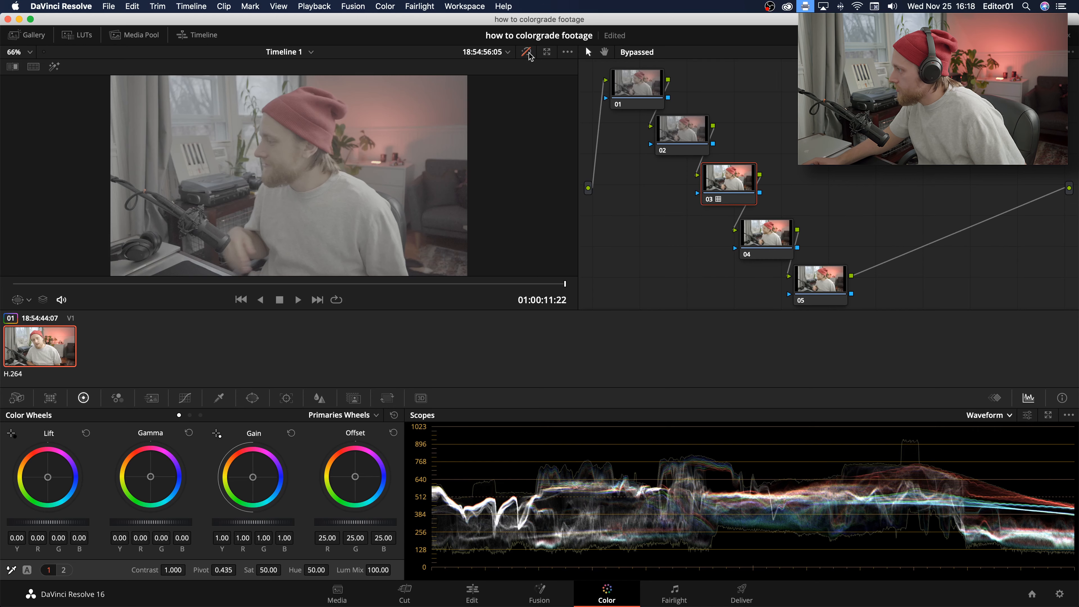
click(527, 54)
key(super+f)
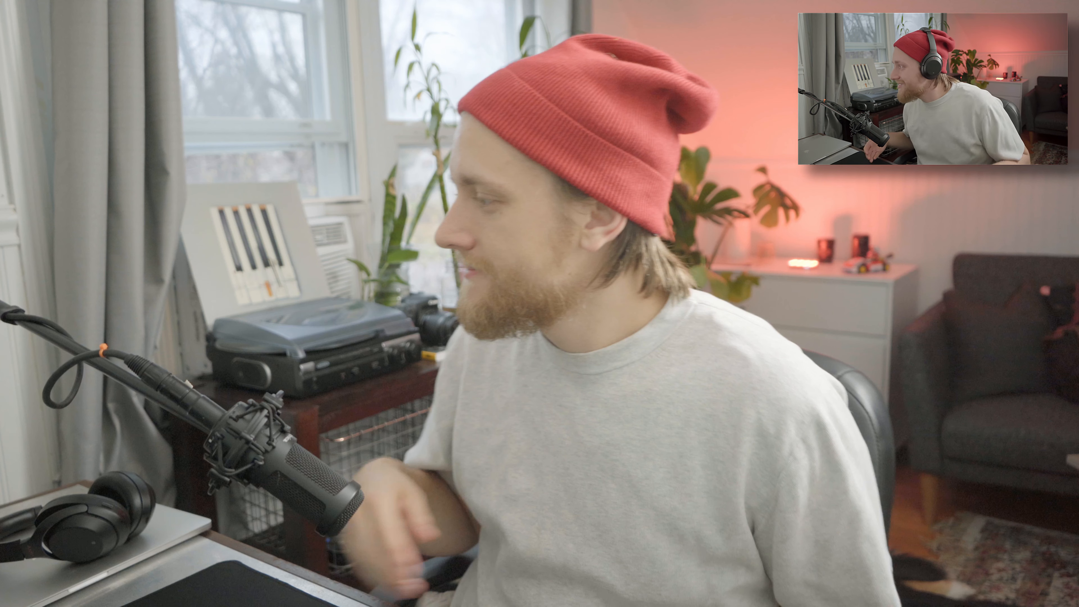
key(Escape)
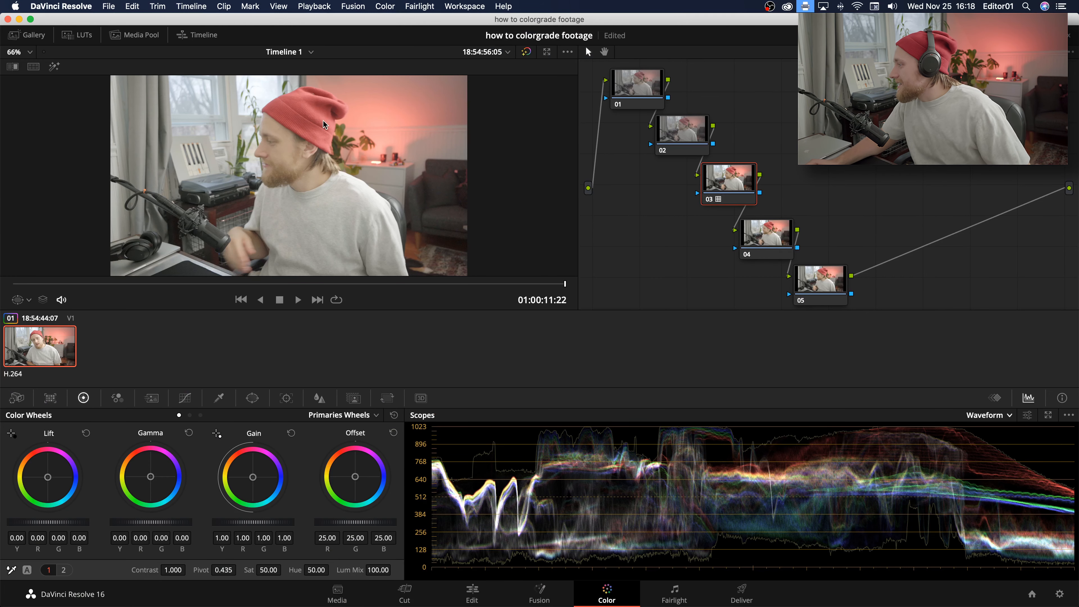
key(super+f)
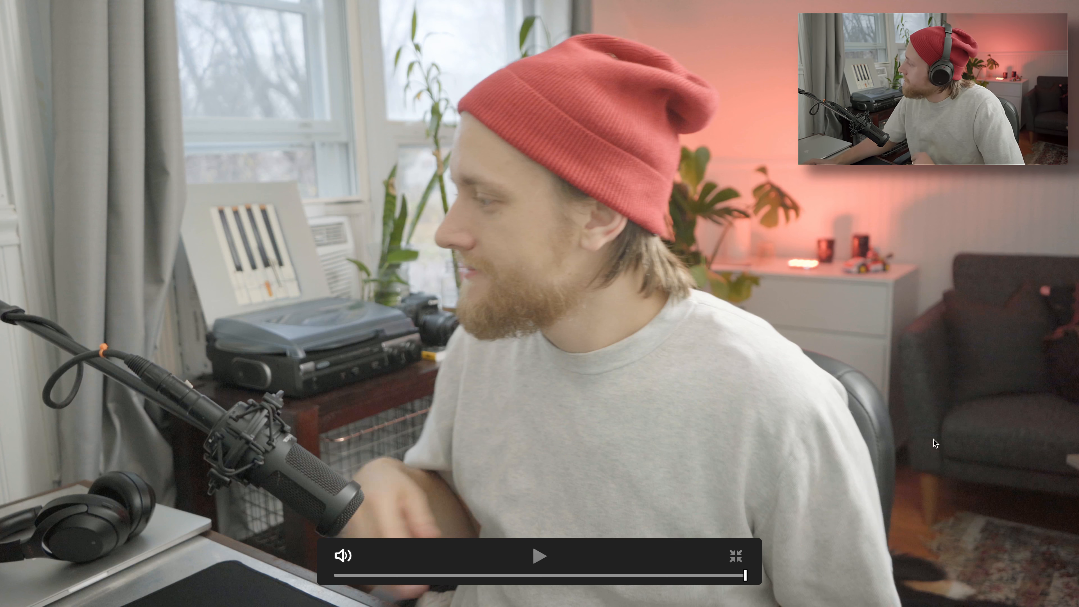
key(Escape)
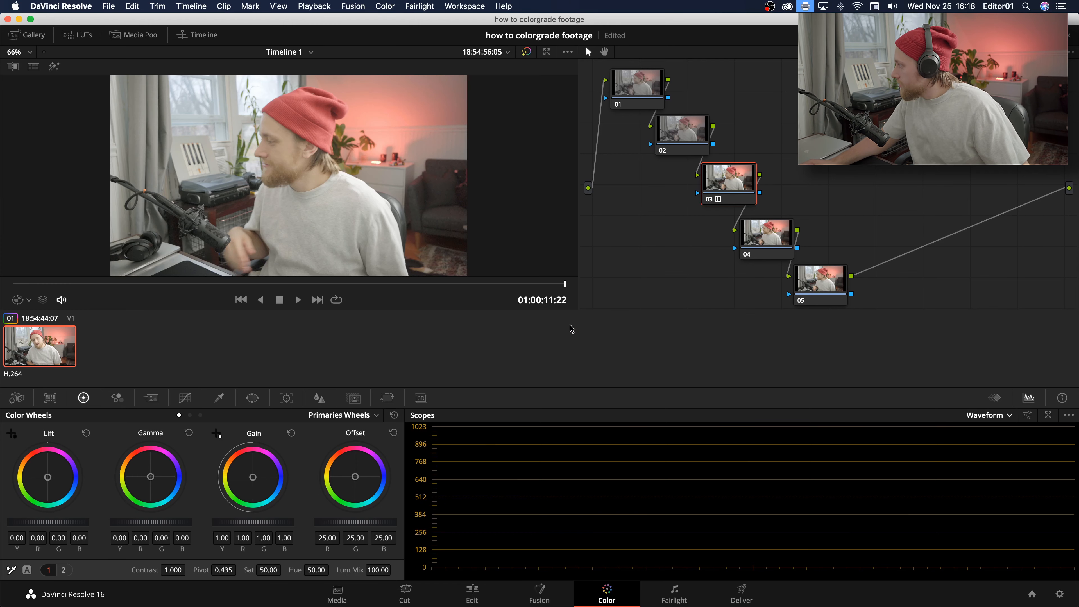
Step: On node 02, try raising Lift to 0.05 and reset it, and set Lift to -0.04, Gain to 0.93 and Gamma to 0.01
click(686, 135)
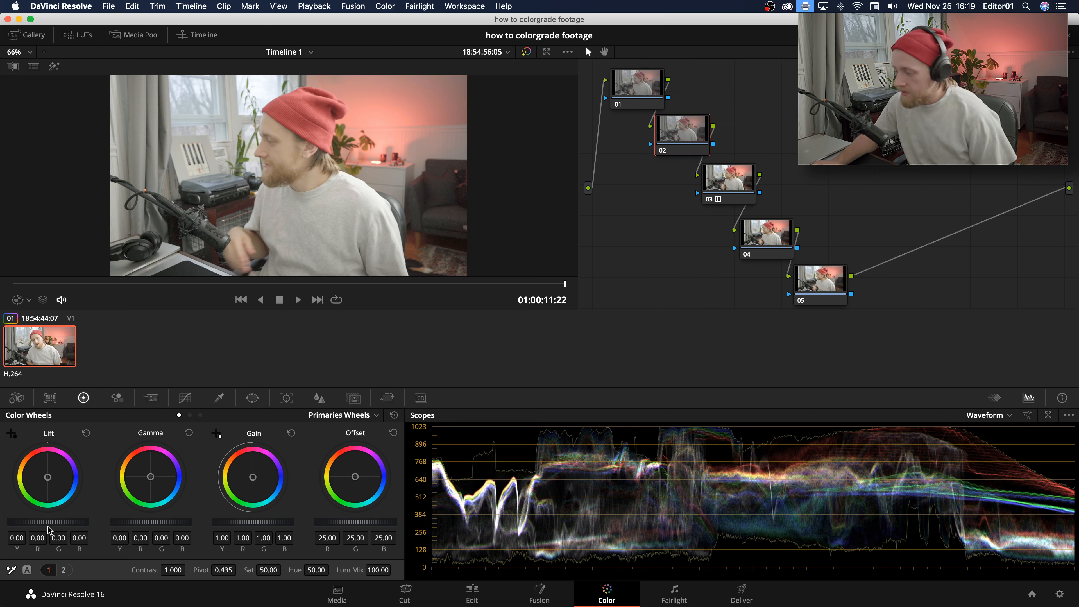
drag(48, 522, 12, 510)
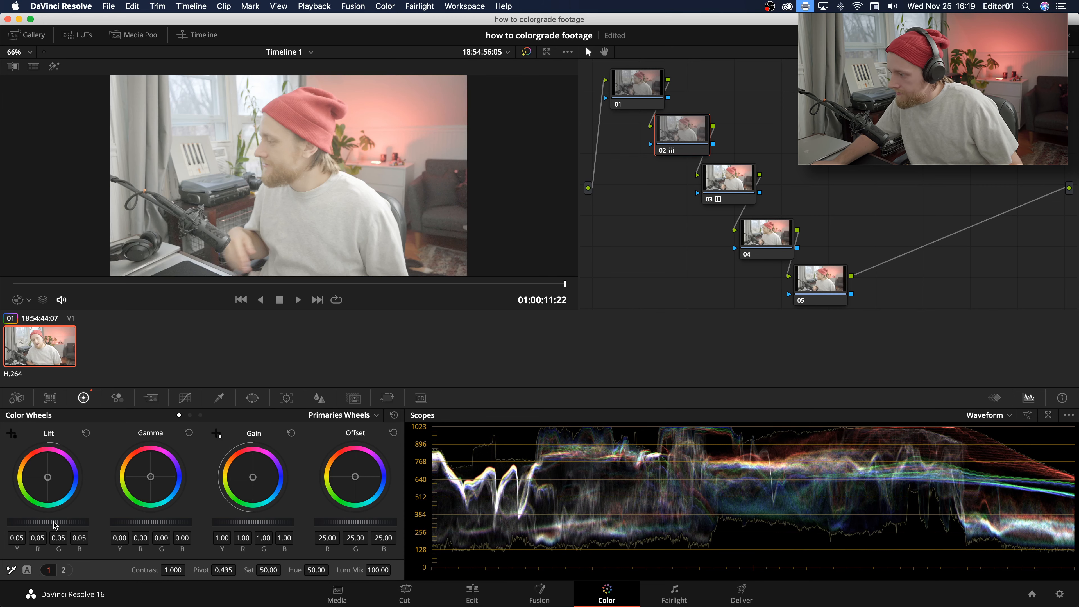
double_click(54, 523)
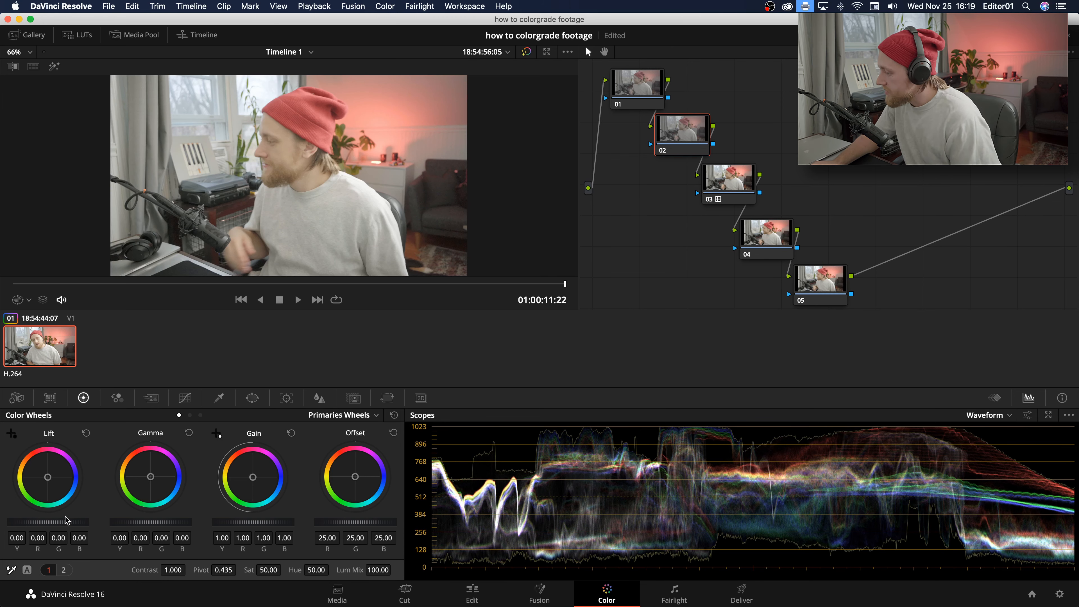
drag(55, 522, 42, 522)
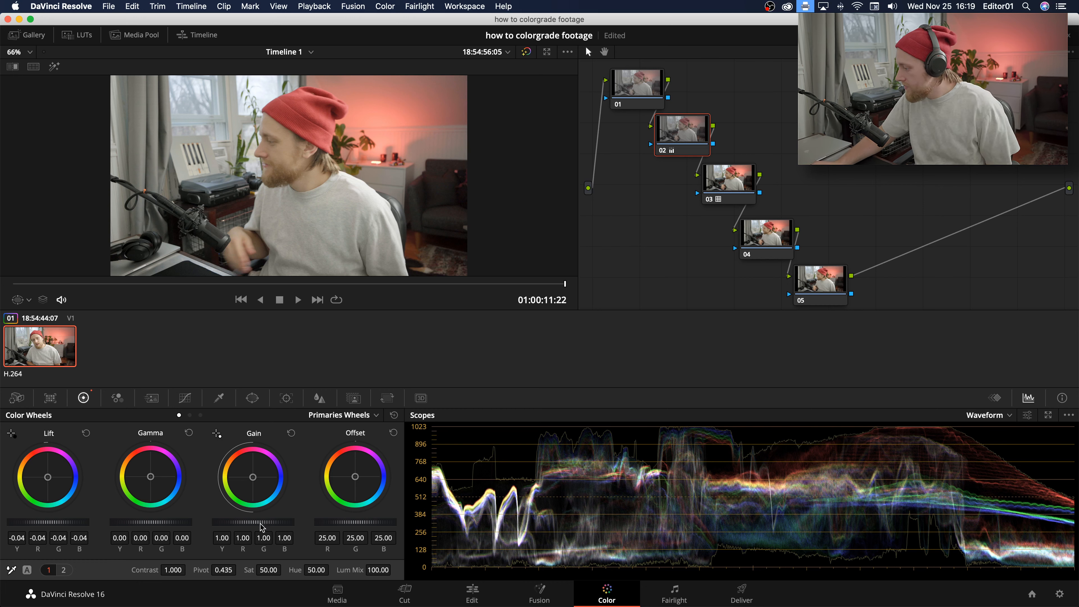
drag(252, 522, 230, 522)
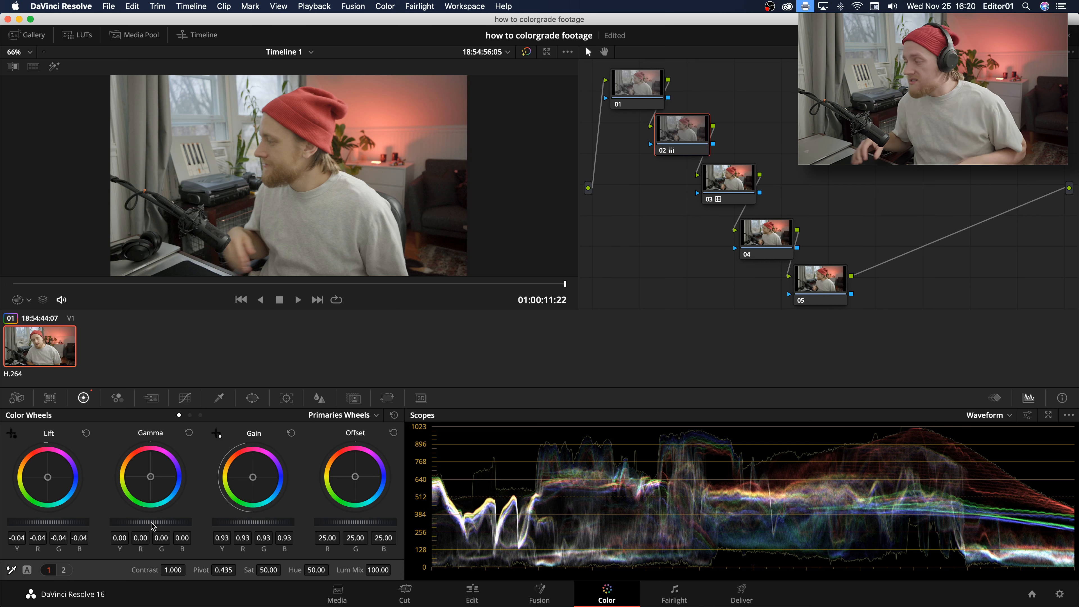
drag(147, 522, 154, 522)
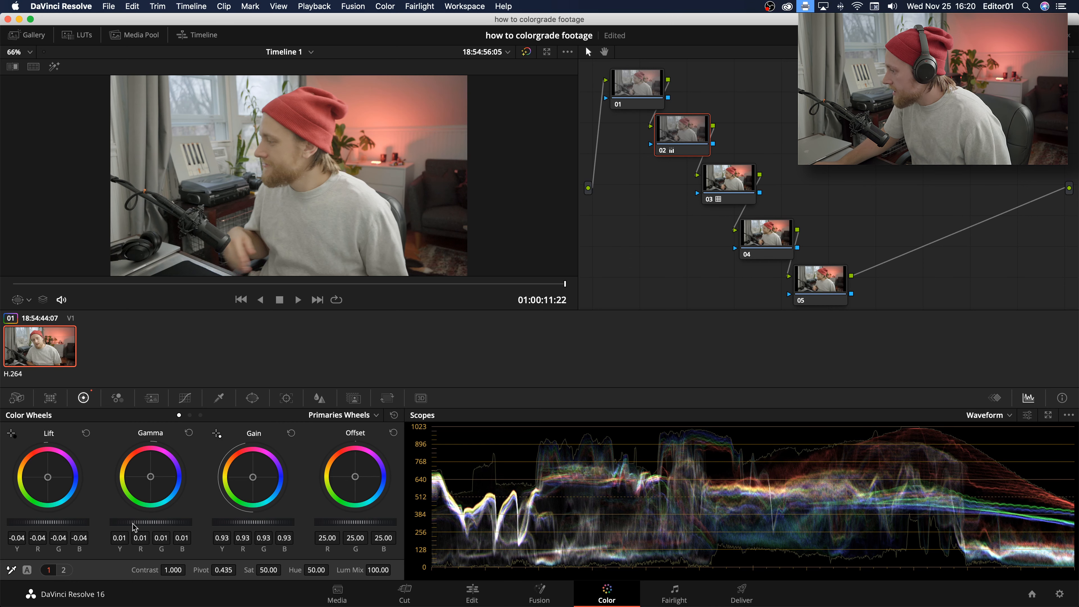
Step: Play the clip full screen from its beginning to check the exposure adjustments
drag(91, 284, 11, 280)
key(space)
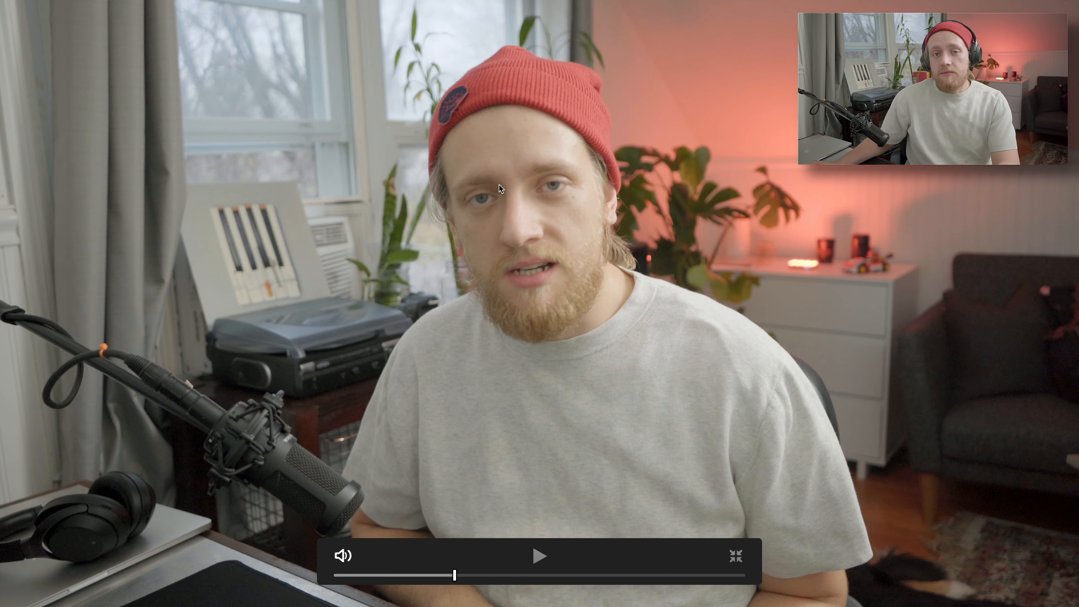
key(Escape)
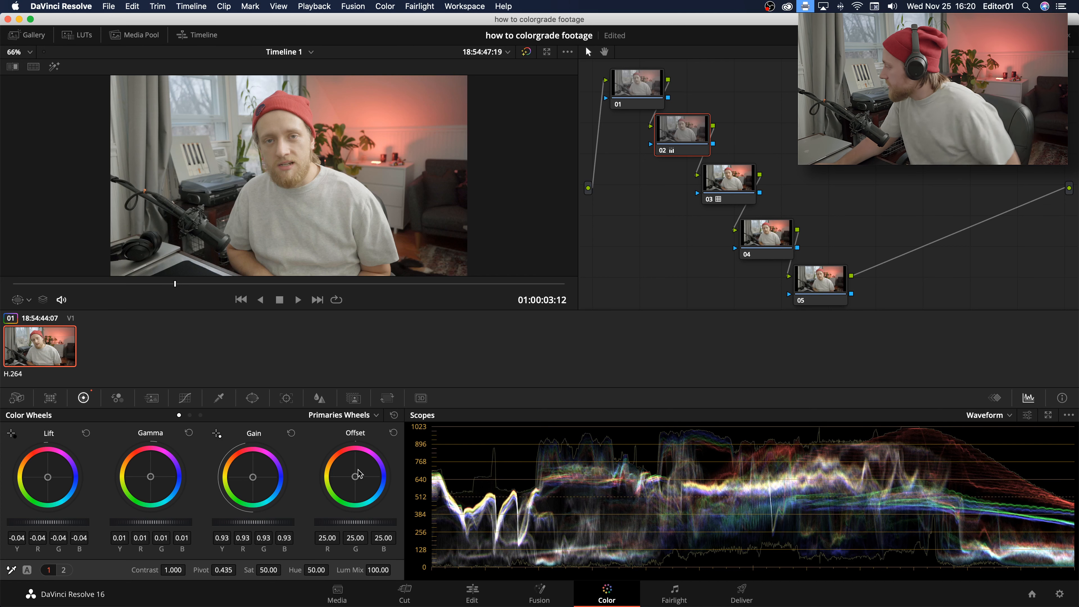
Step: Lower node 02's Gain to 0.87 and check the clip in full-screen playback
drag(264, 527, 251, 527)
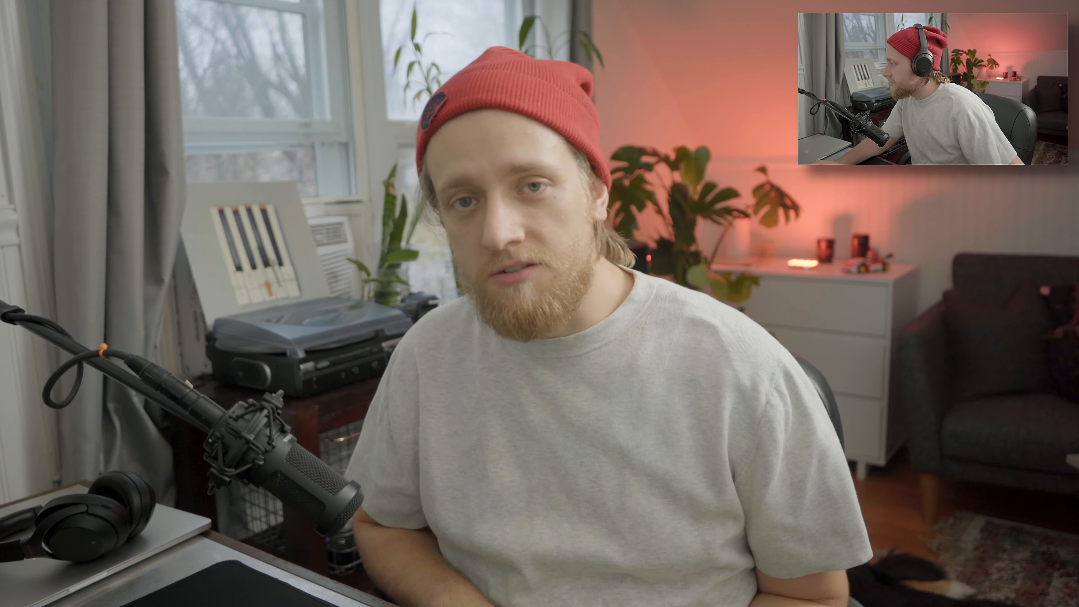
key(space)
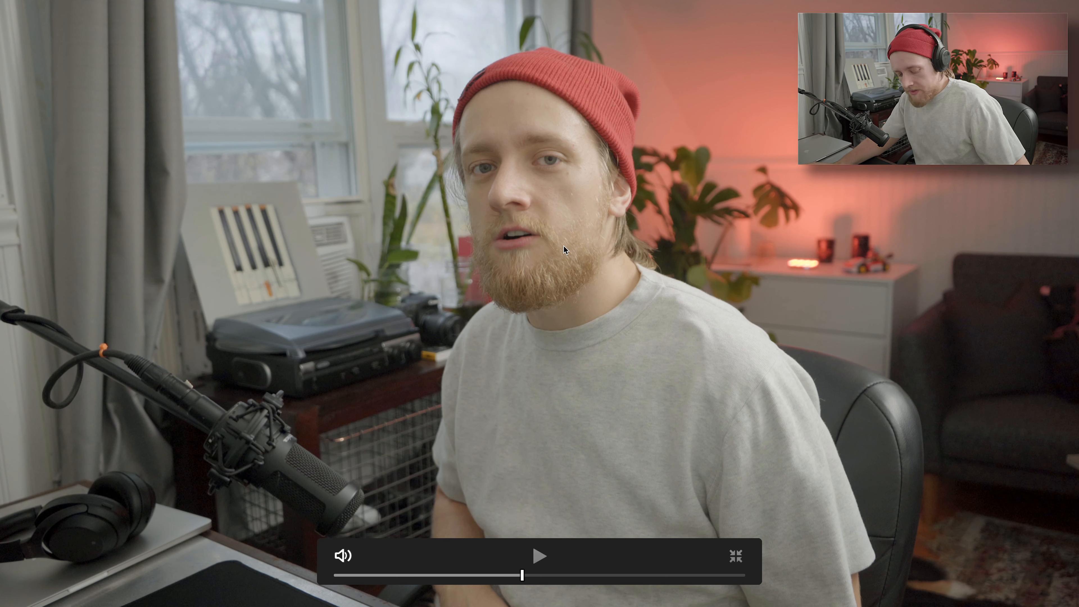
key(Escape)
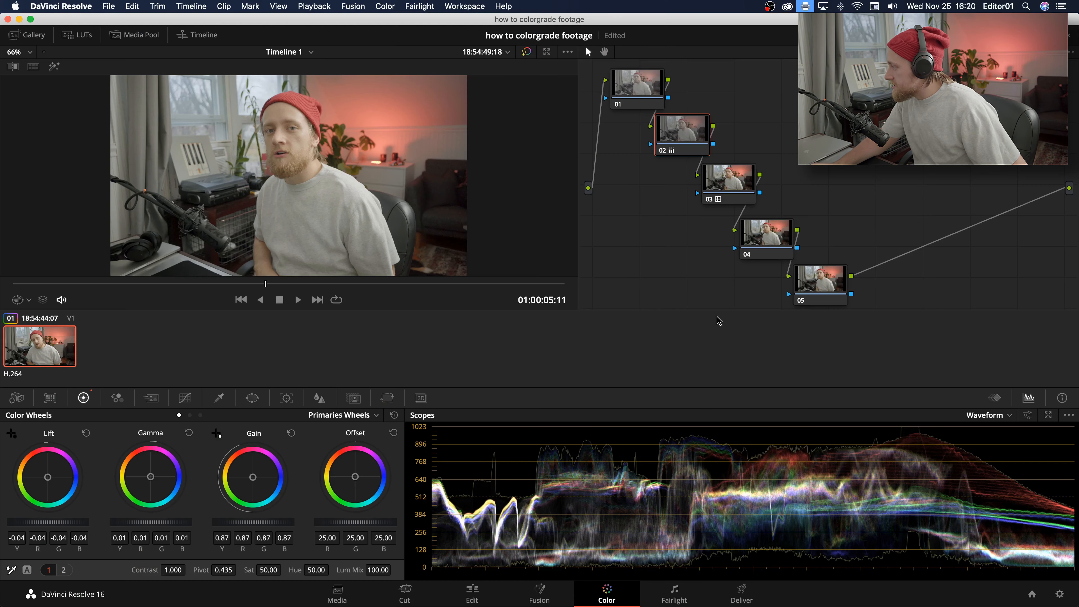
Step: Select node 01 and examine the image noise close up in the beard, shirt, record player and dark sofa areas
click(648, 90)
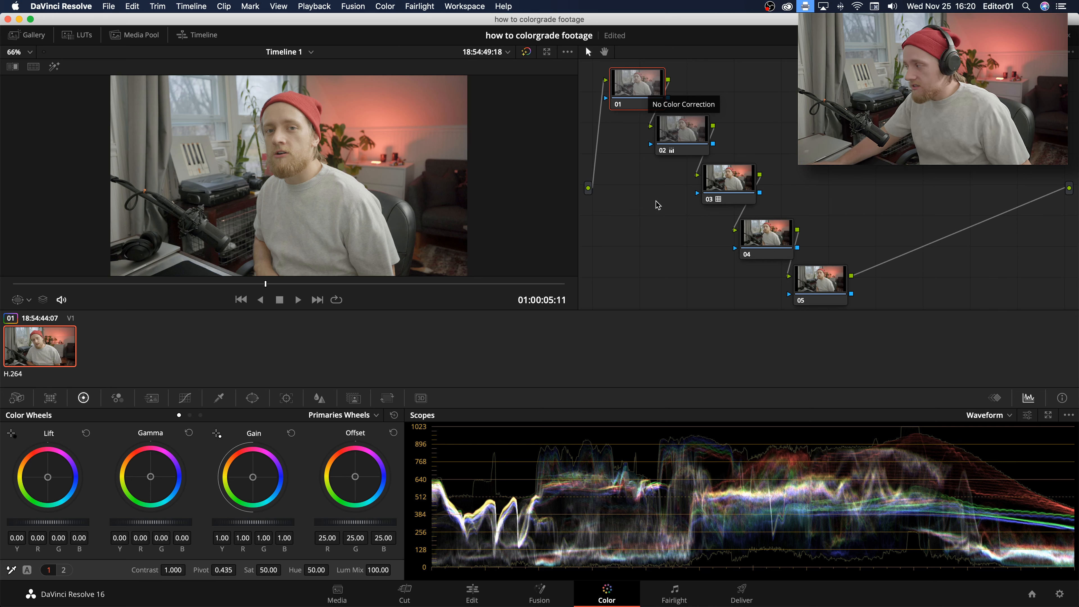
scroll(454, 191, up, 5)
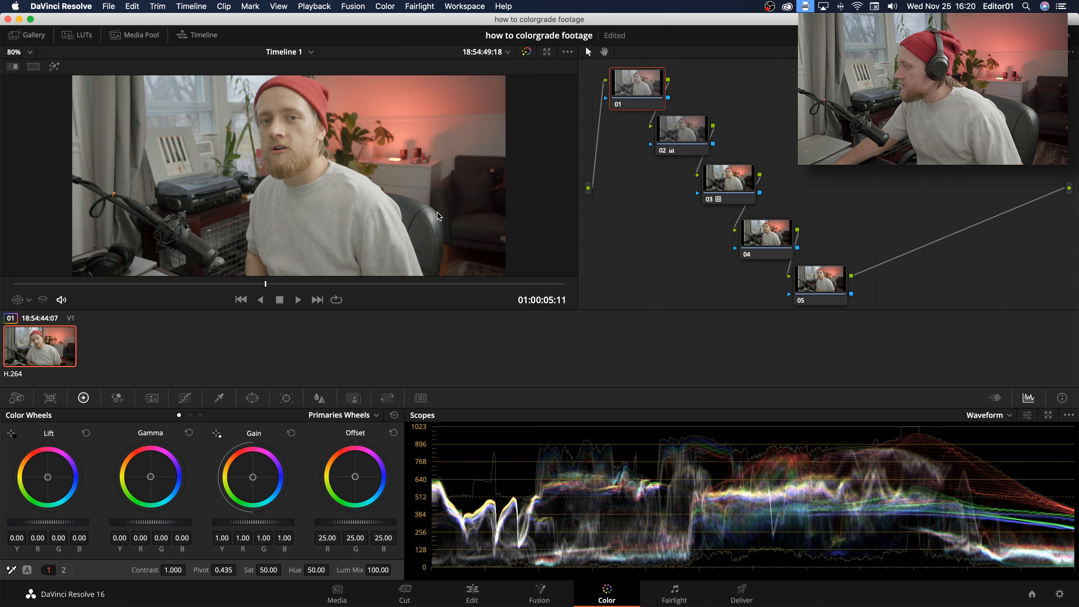
scroll(439, 216, up, 10)
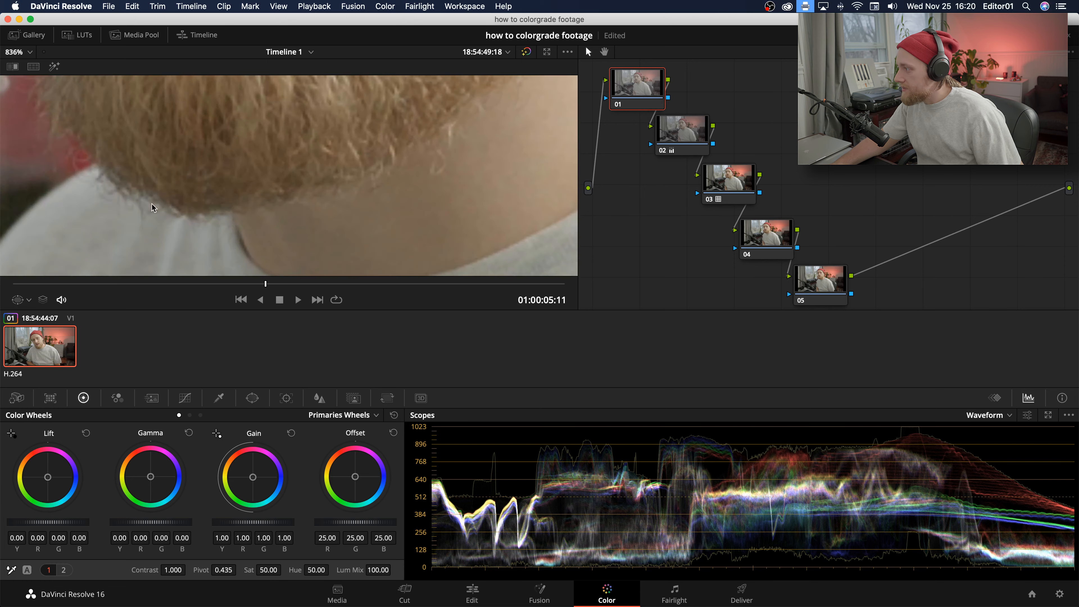
drag(127, 219, 461, 91)
mouse_move(226, 185)
mouse_down()
mouse_move(498, 101)
mouse_move(218, 189)
mouse_up()
scroll(220, 192, down, 3)
scroll(424, 188, down, 5)
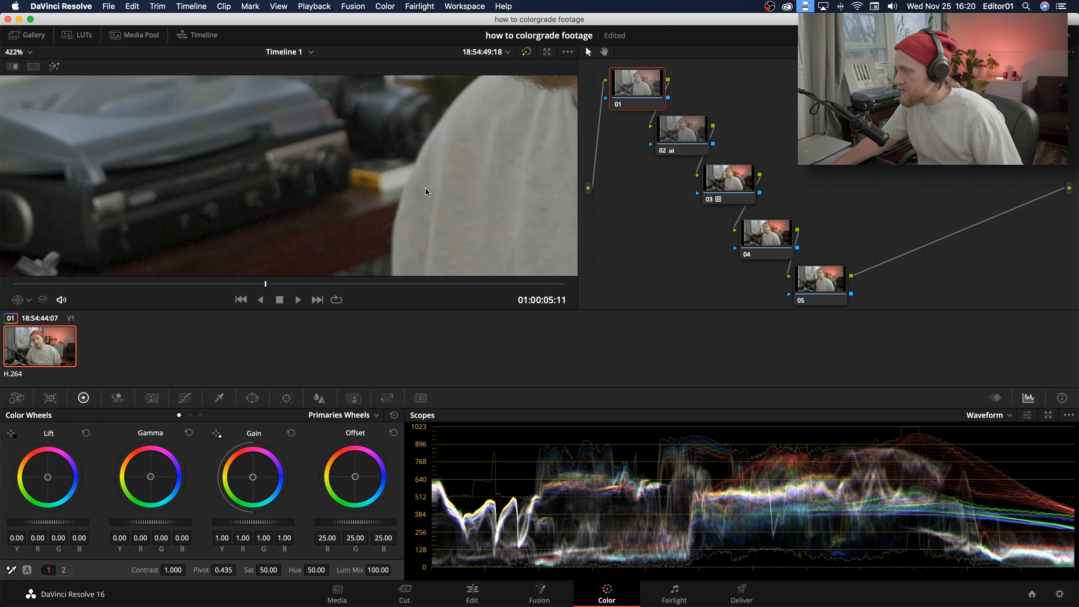
scroll(409, 191, down, 3)
drag(410, 192, 112, 60)
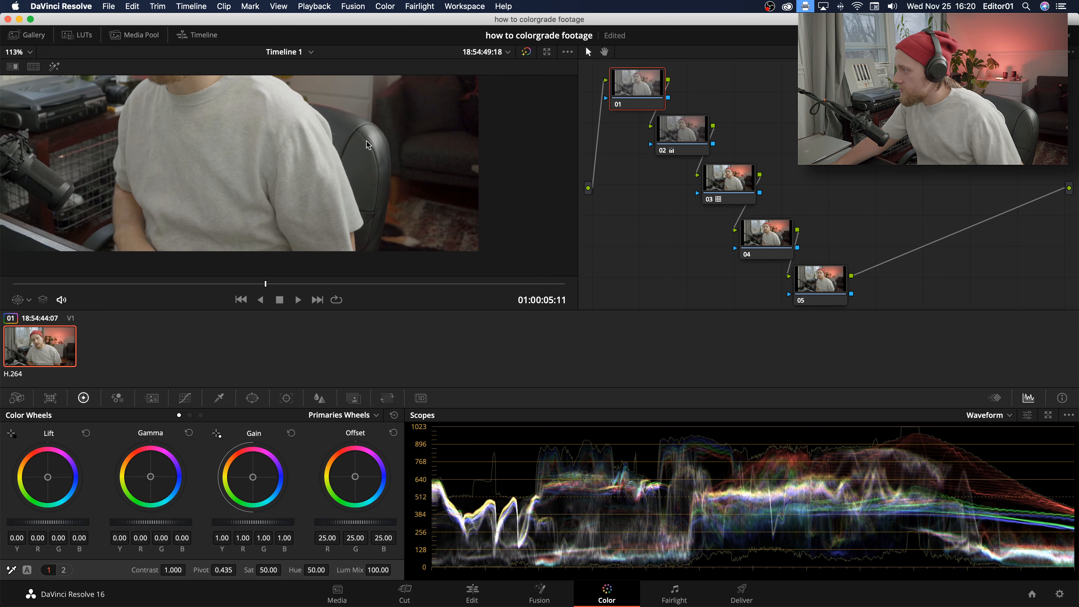
drag(352, 142, 107, 149)
scroll(327, 201, up, 9)
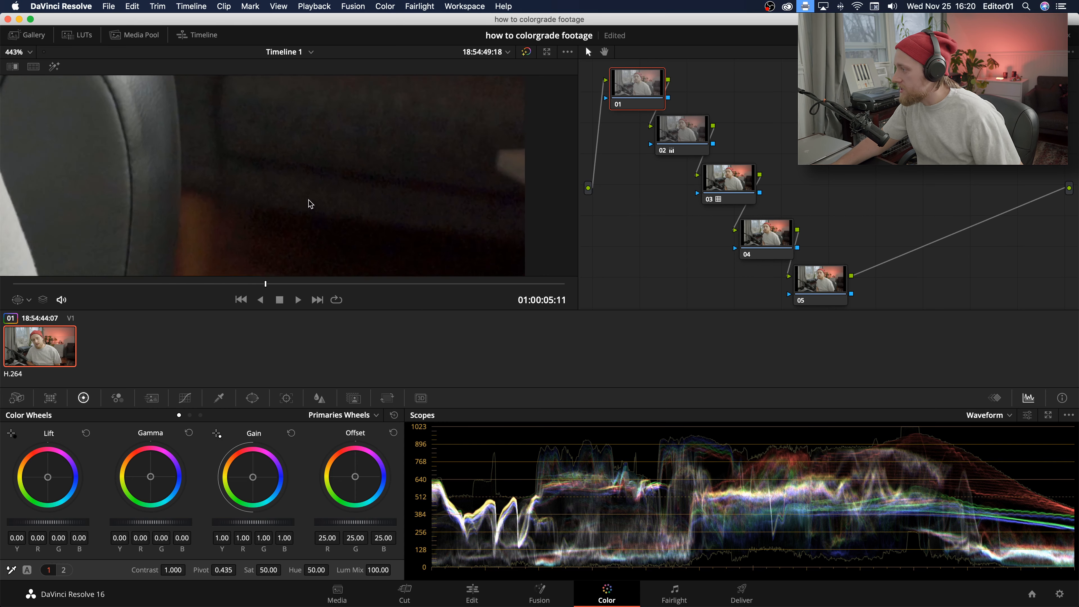
drag(369, 207, 95, 49)
scroll(255, 170, up, 2)
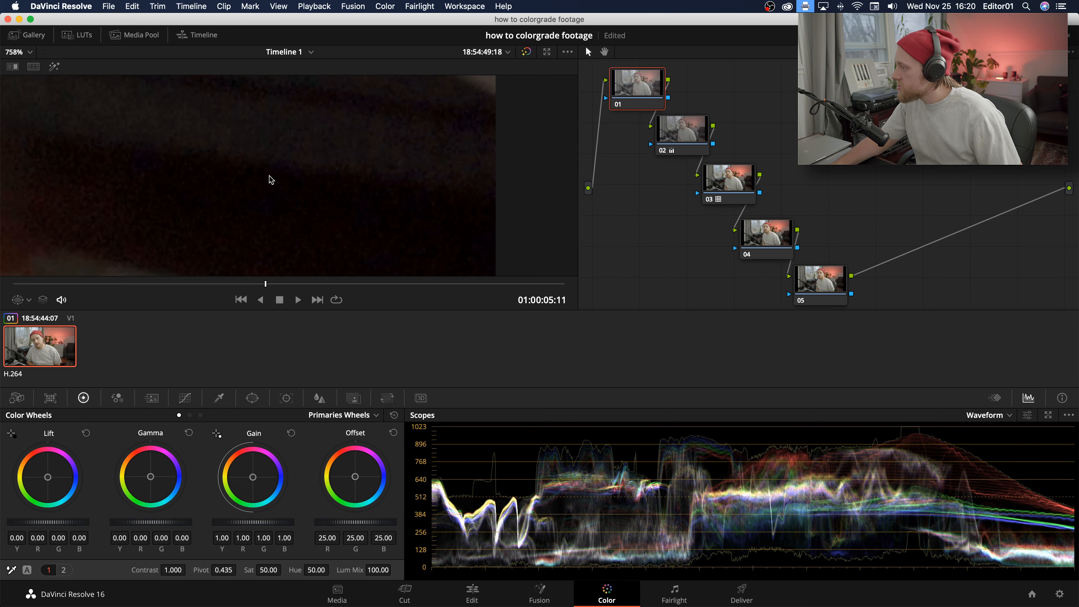
scroll(274, 178, down, 1)
scroll(275, 182, down, 1)
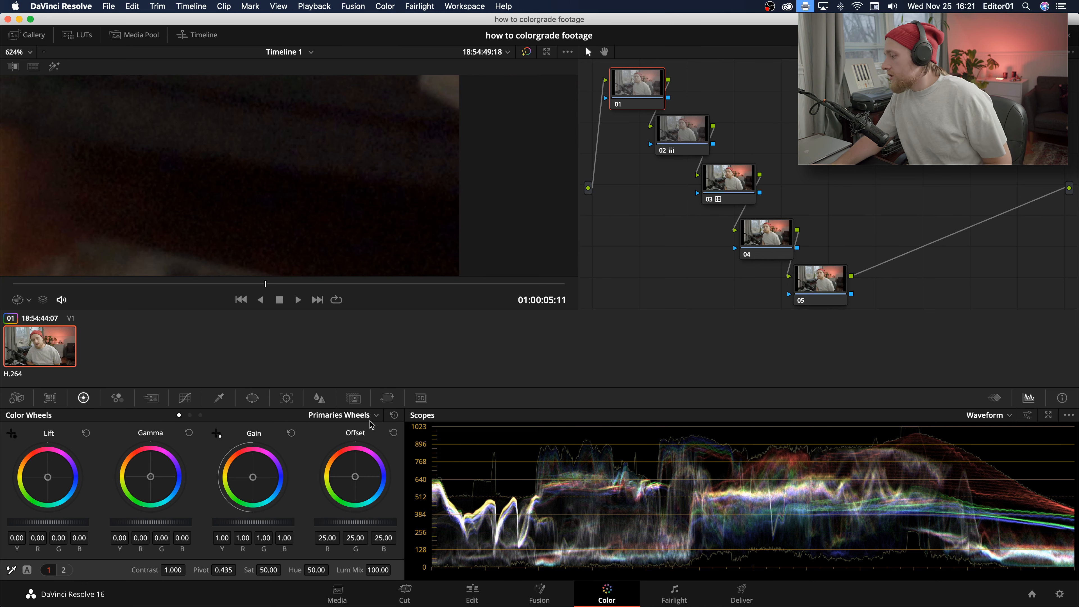
Step: On node 01, set Temporal NR to 3 frames and the linked Luma and Chroma temporal thresholds to 11.0
click(151, 398)
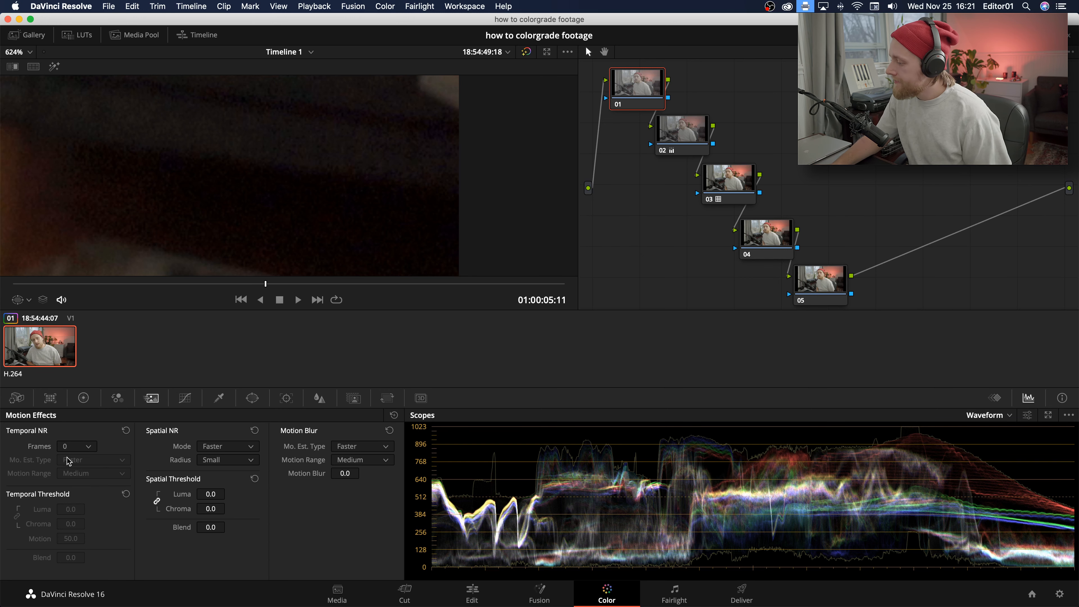
click(91, 451)
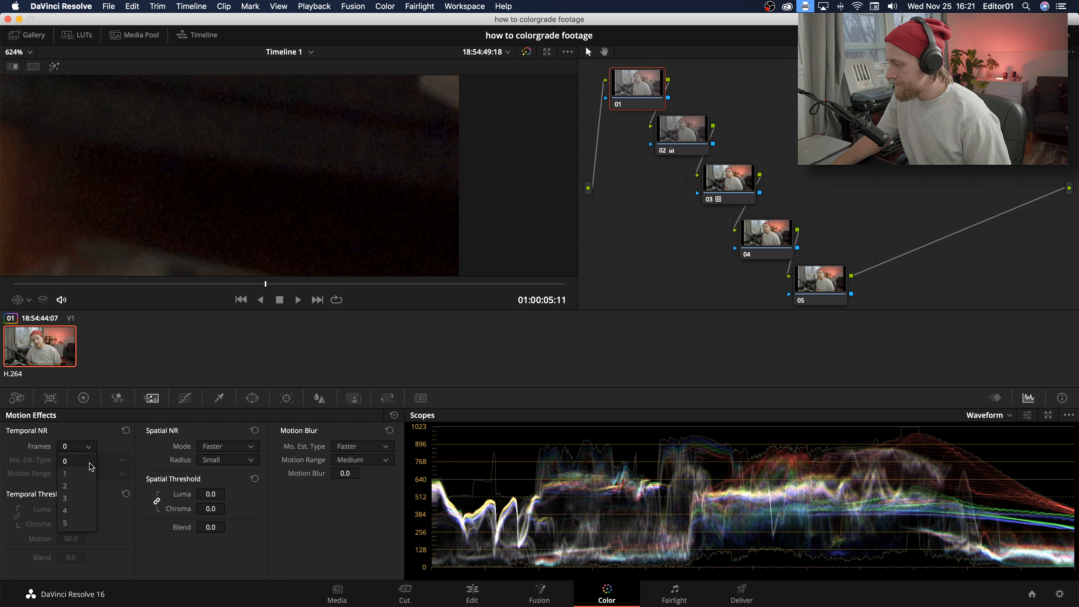
click(84, 498)
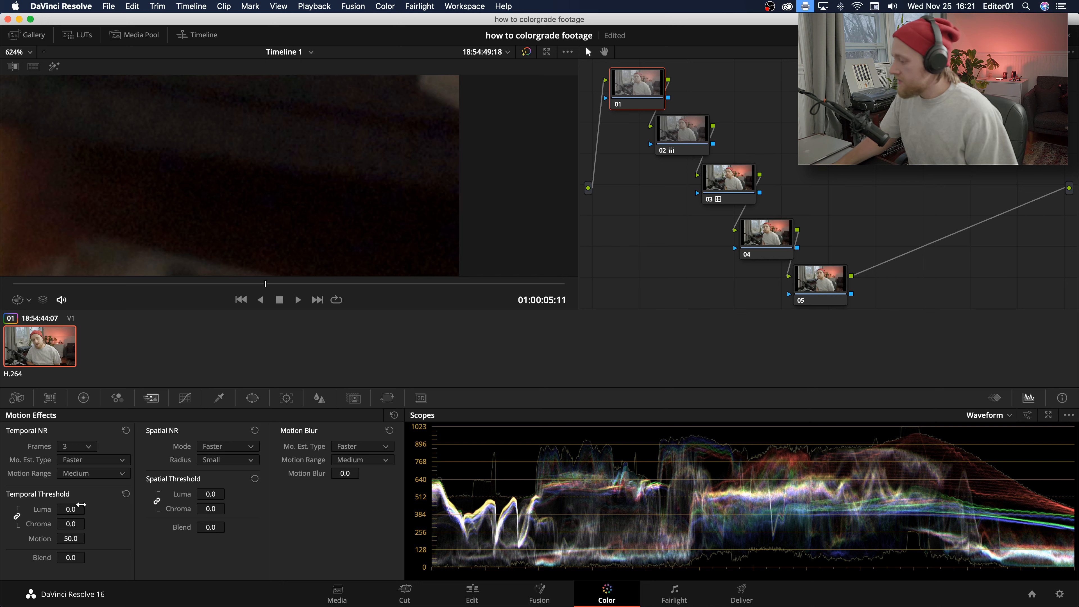
drag(70, 509, 81, 506)
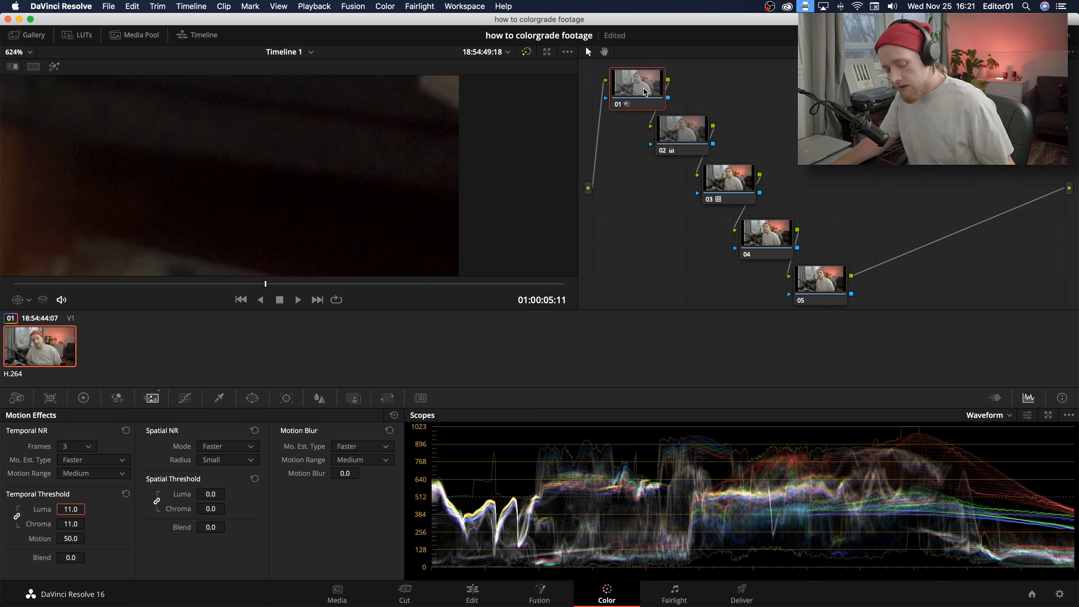
Step: Compare the dark sofa area with node 01 disabled and enabled, and view the denoised clip full screen
key(super+d)
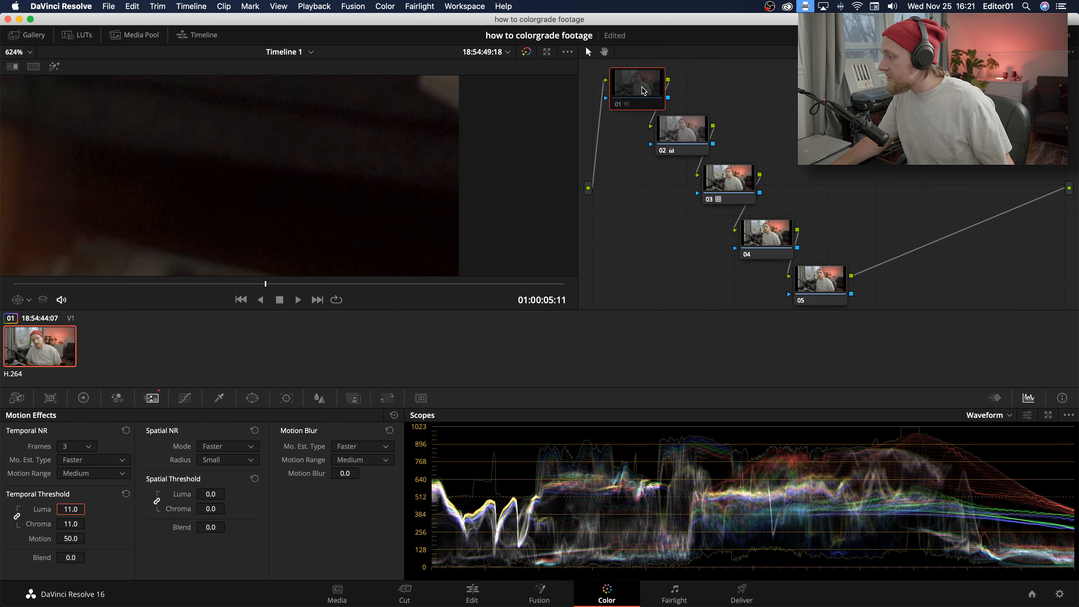
key(super+d)
key(super+d)
key(super+d)
key(super+d)
key(super+d)
key(super+d)
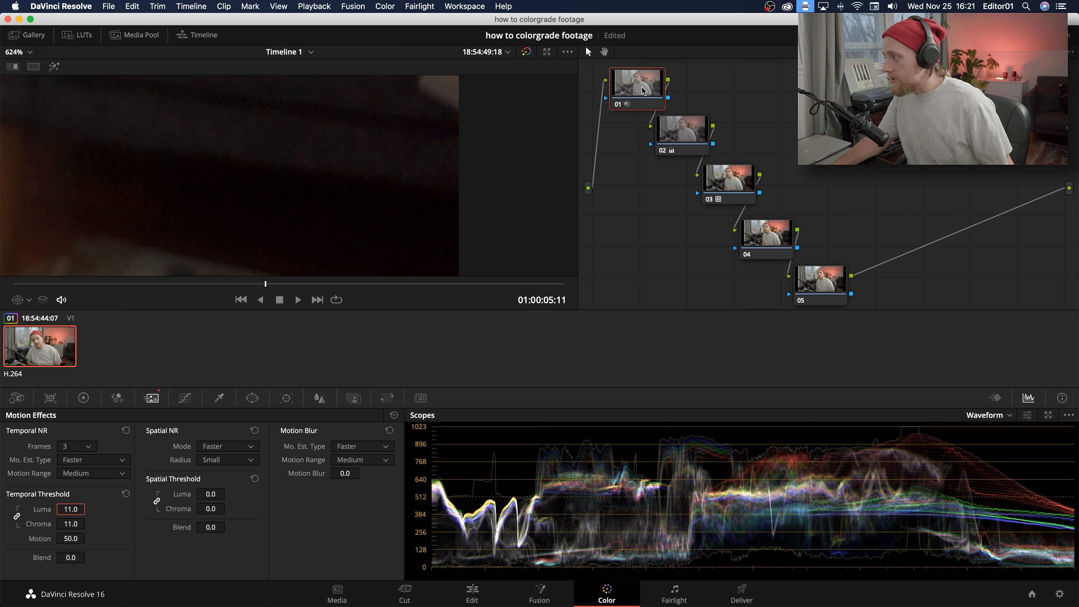
key(super+d)
key(super+d)
key(super+d)
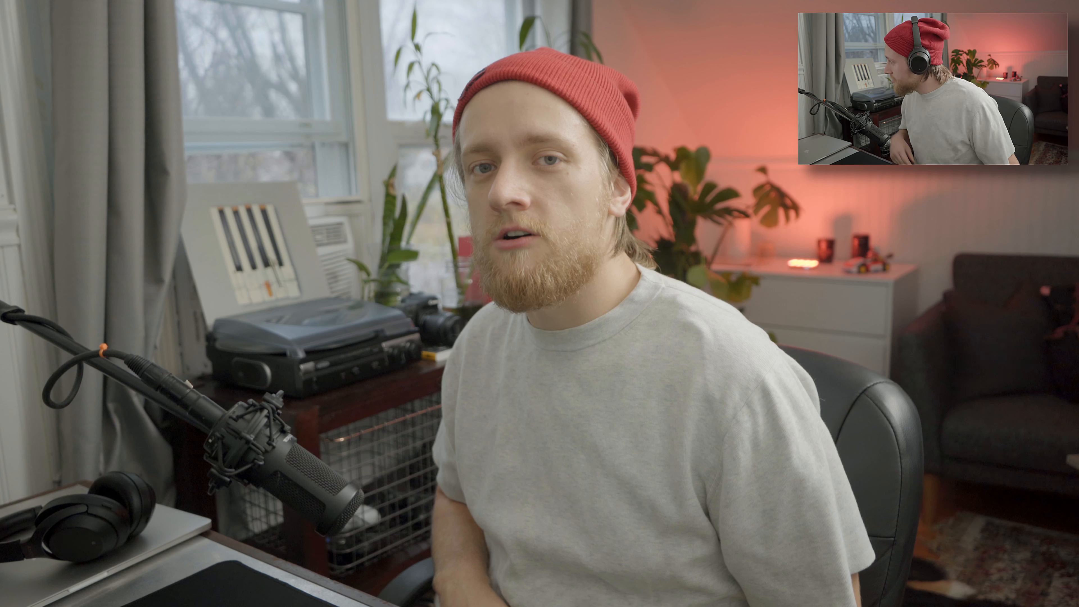
mouse_move(465, 328)
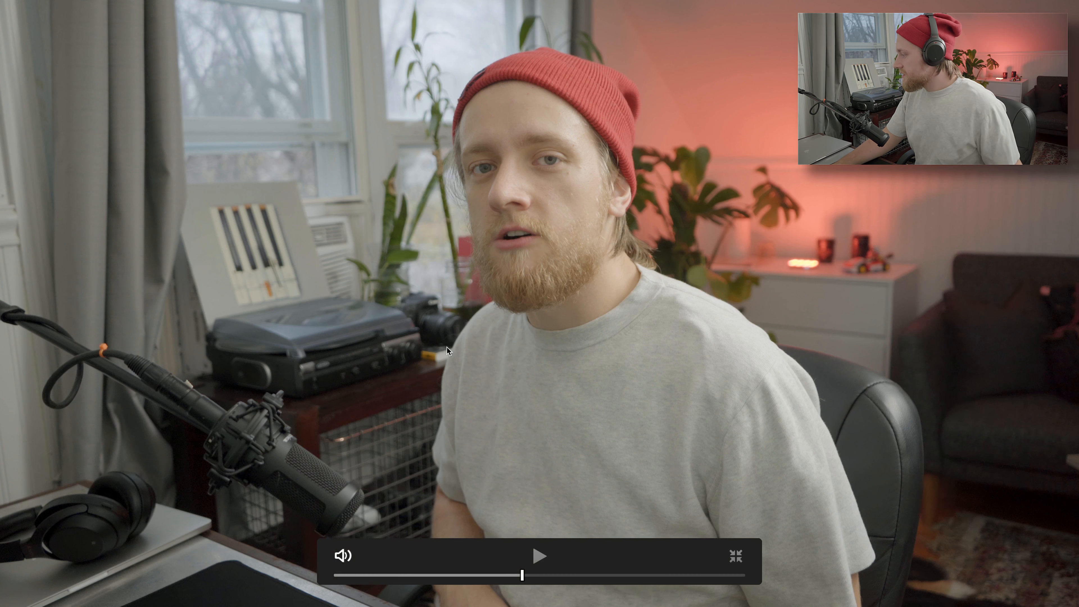
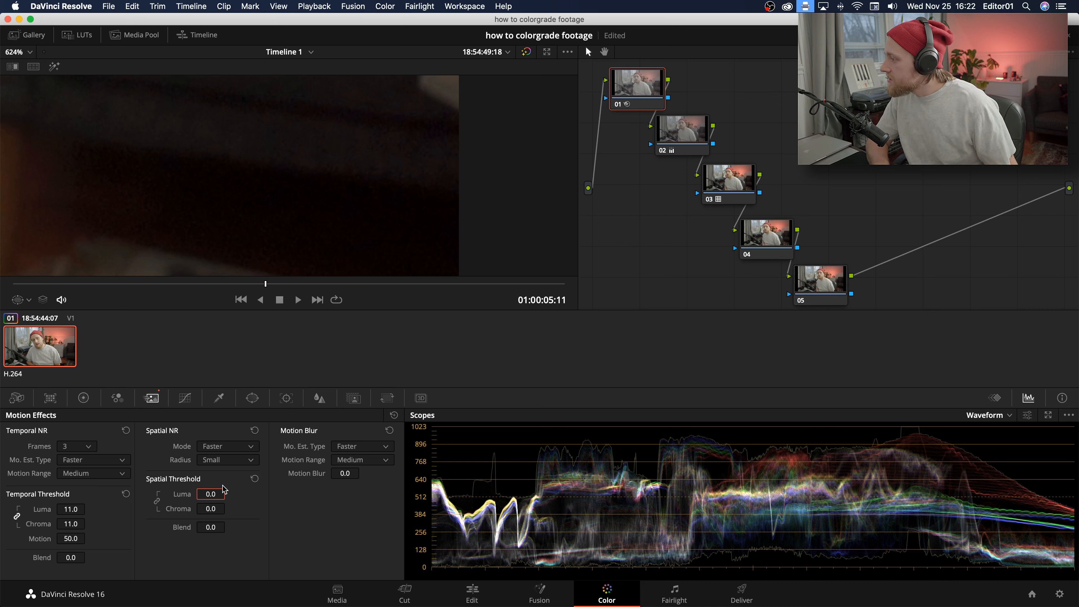
Step: Set node 01's Spatial Threshold Luma to 2.0 with Chroma unlinked at 0.0, and check the clip full screen
key(Return)
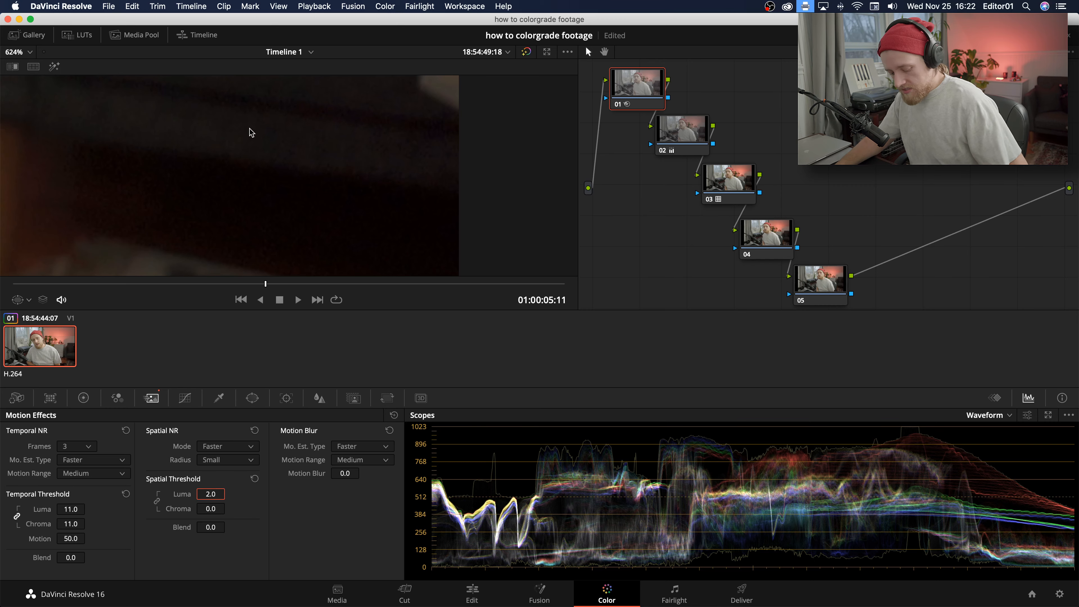
key(super+f)
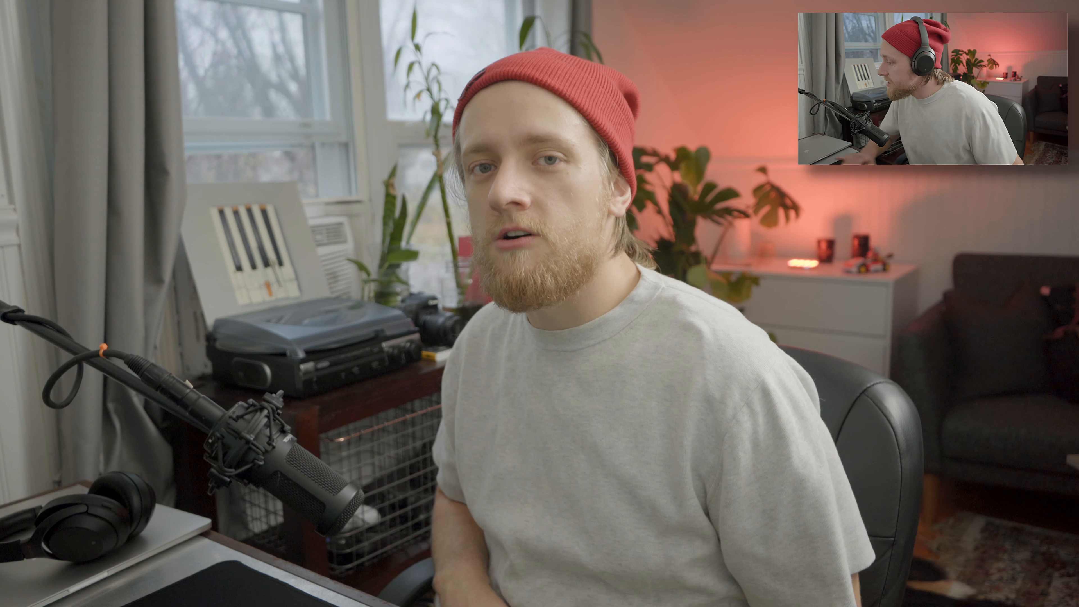
mouse_move(140, 502)
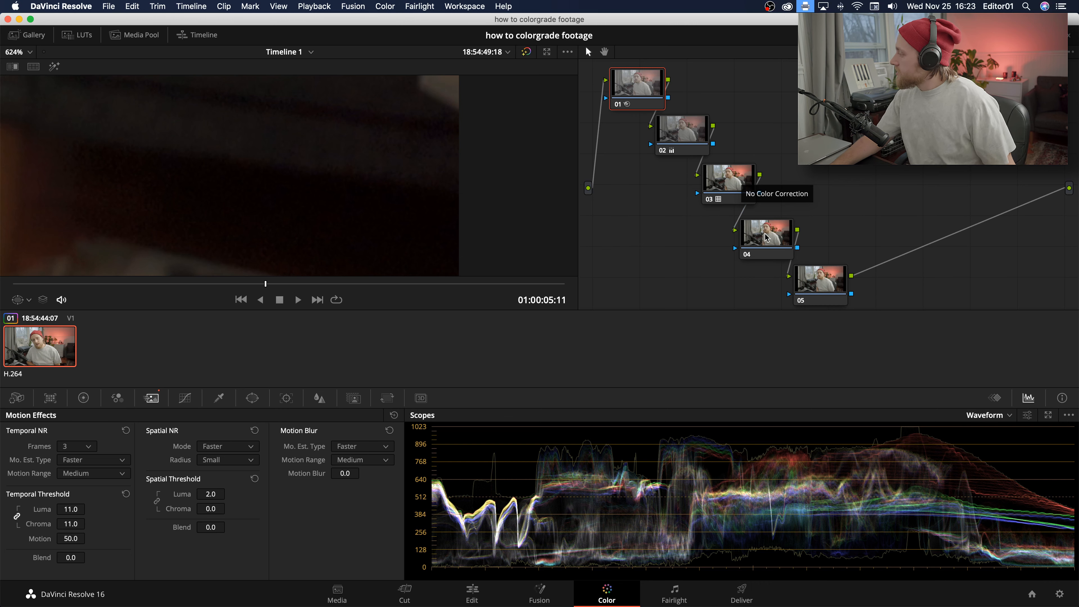
Step: On node 04, sample the skin tone across the forehead with the HSL Qualifier's picker
drag(767, 239, 763, 234)
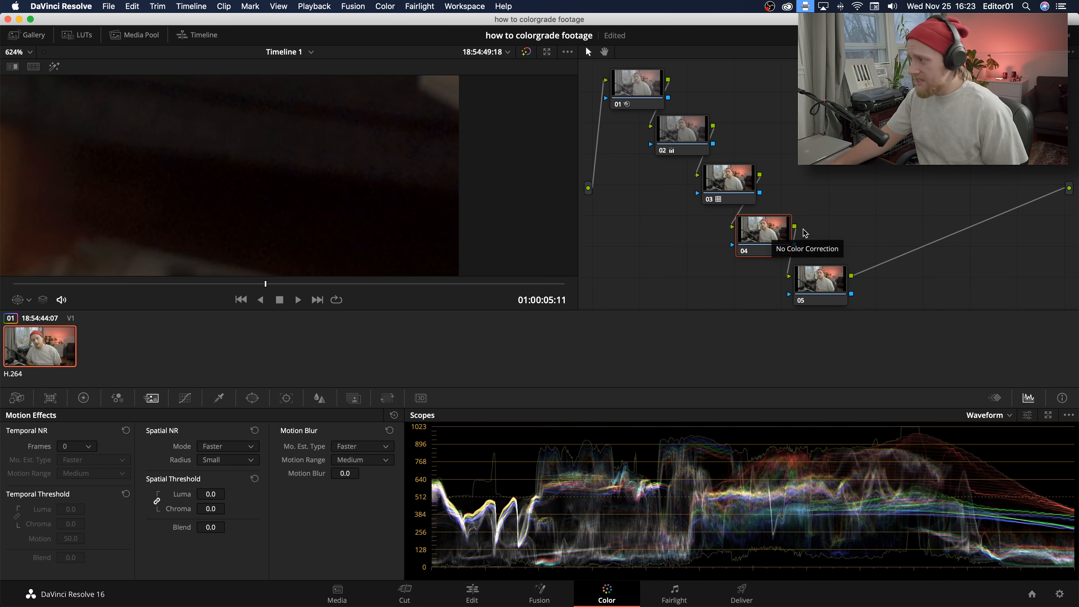
click(19, 52)
click(23, 67)
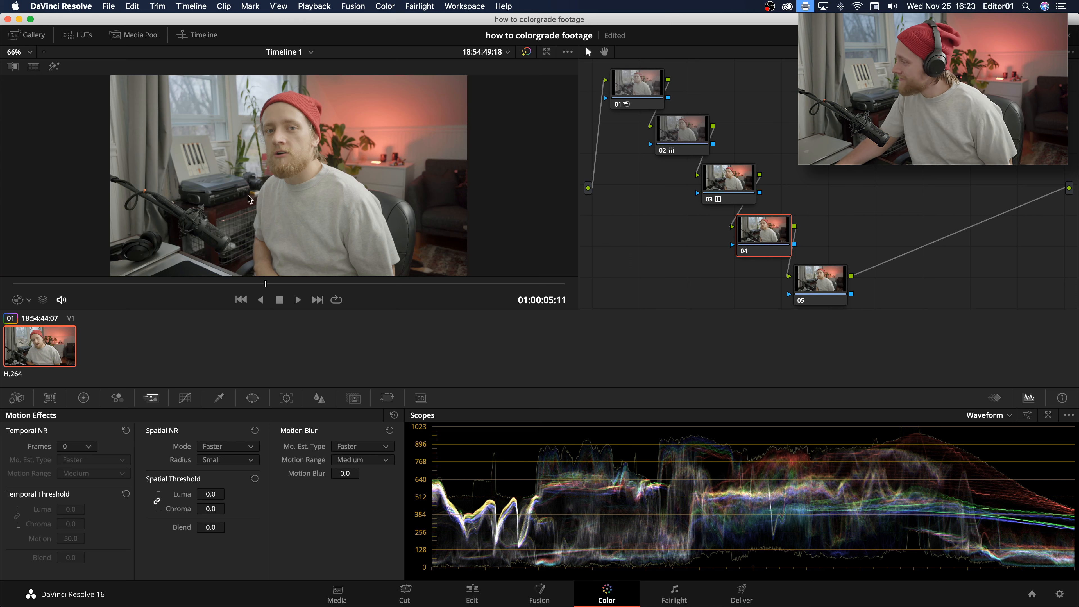
click(219, 398)
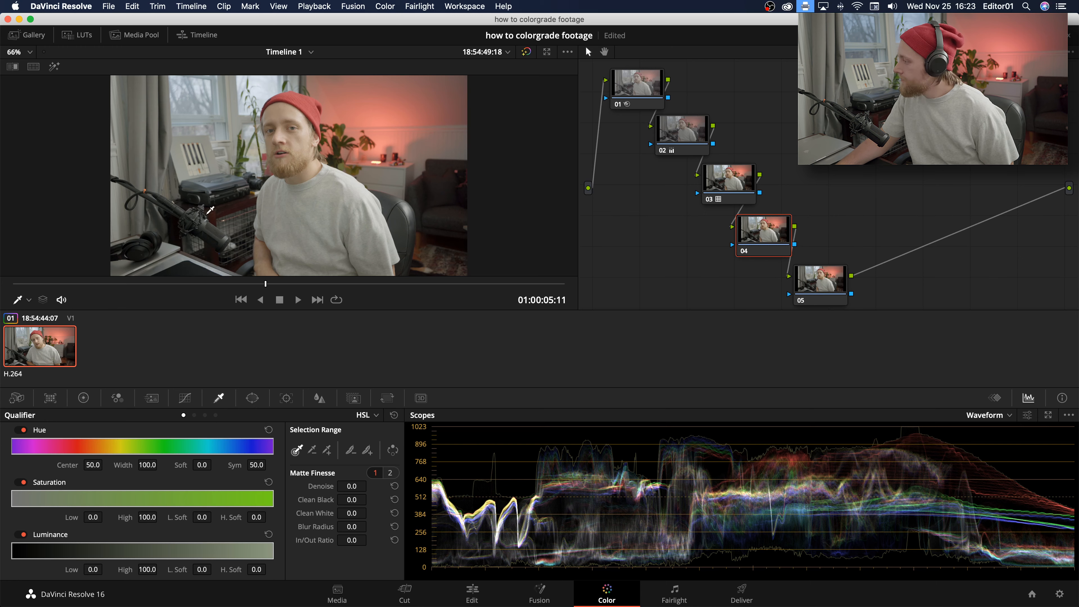
scroll(252, 127, up, 10)
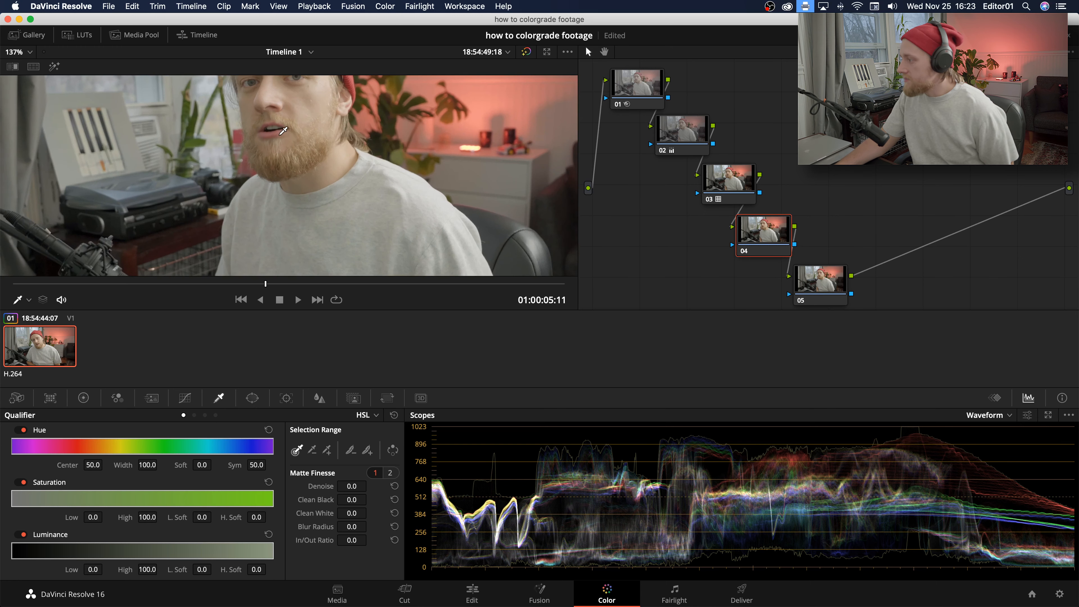
drag(279, 192, 280, 275)
drag(249, 124, 280, 241)
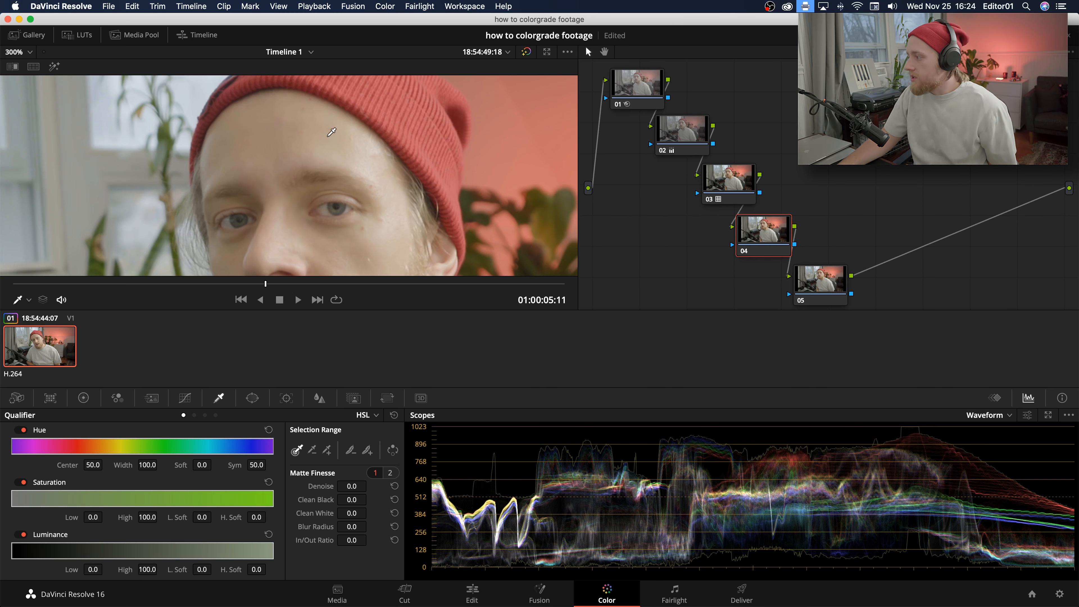
mouse_move(368, 153)
mouse_down()
mouse_move(301, 133)
mouse_move(222, 147)
mouse_up()
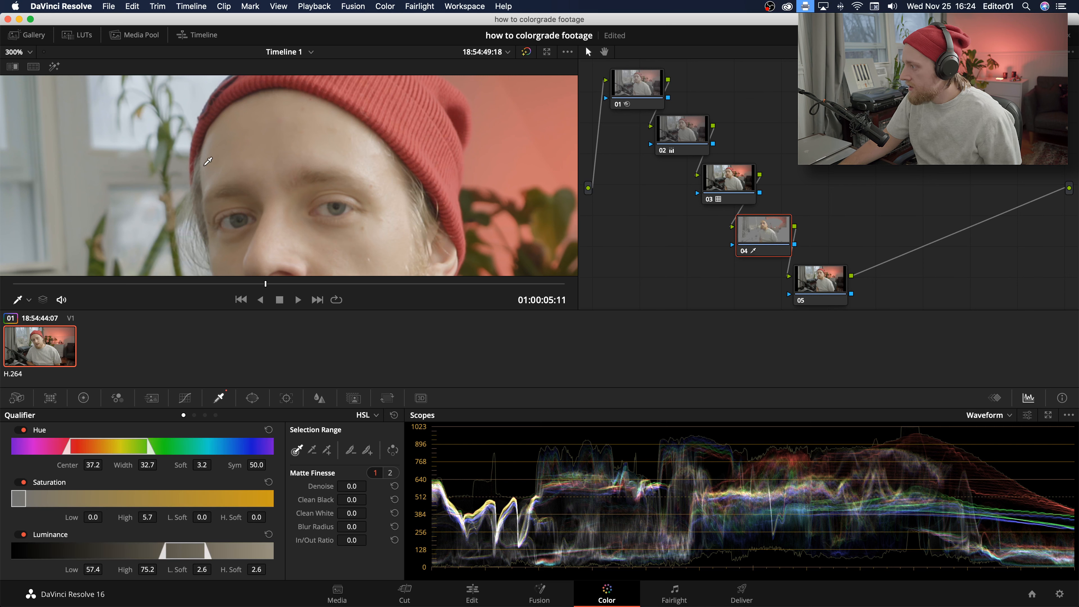
Step: Fit the whole frame in the viewer and turn on Highlight for node 04's qualified area
click(30, 52)
click(33, 70)
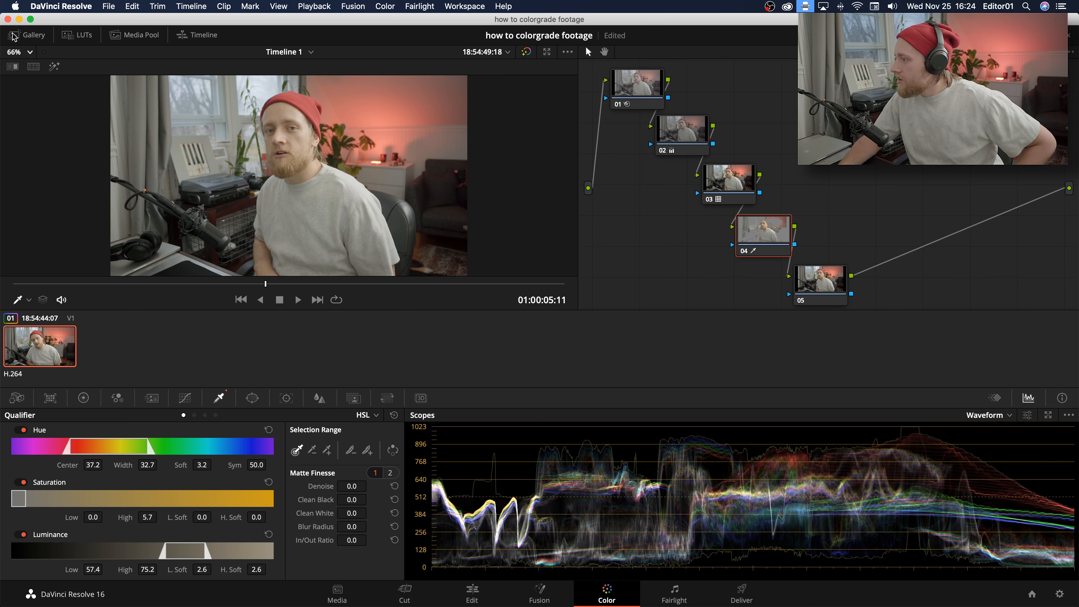
click(54, 67)
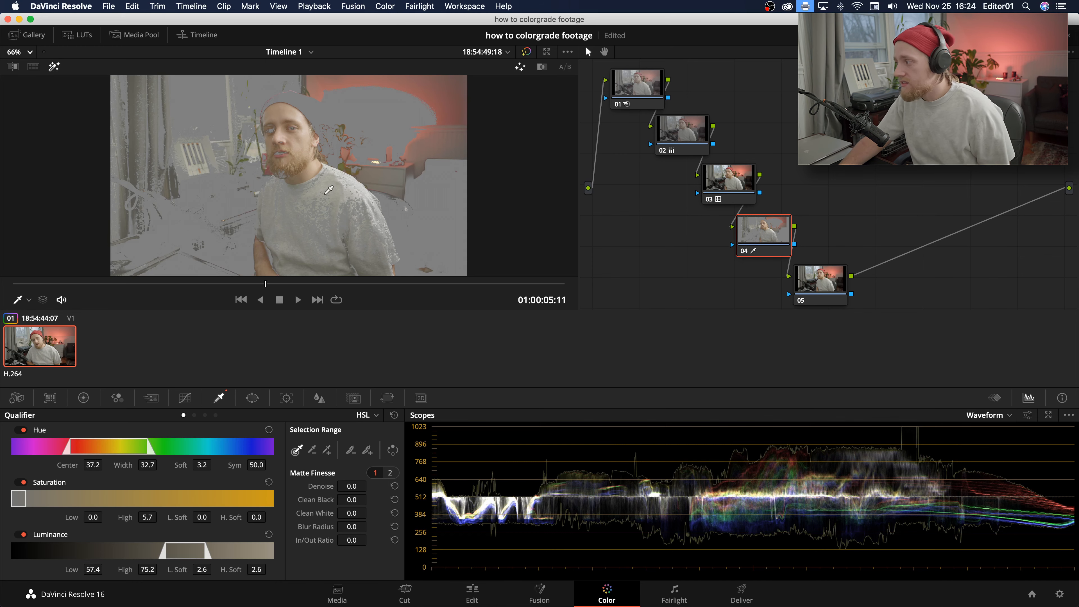
Step: Examine the highlighted selection close up around the face, beanie, shirt and red-lit background wall
scroll(303, 161, up, 5)
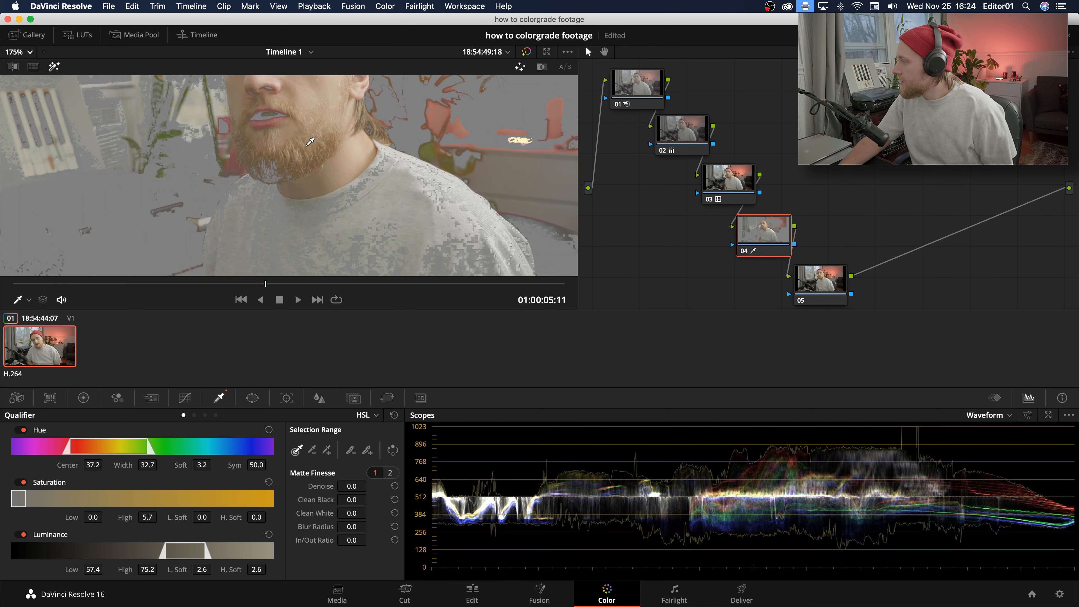
drag(313, 201, 312, 220)
drag(319, 131, 289, 184)
scroll(289, 184, up, 1)
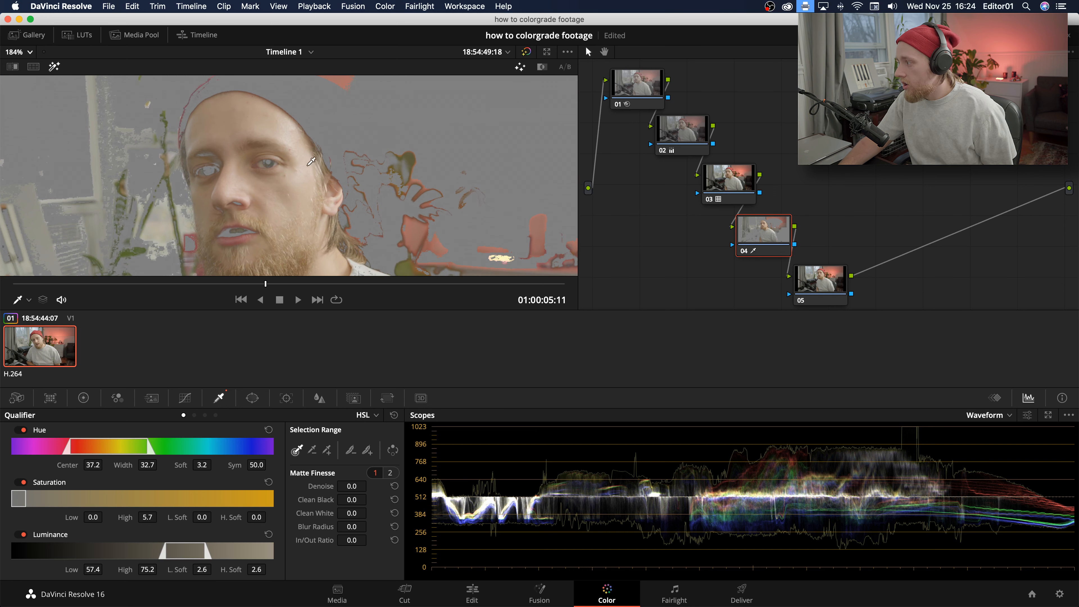
drag(276, 215, 244, 150)
drag(335, 199, 83, 243)
scroll(83, 243, down, 10)
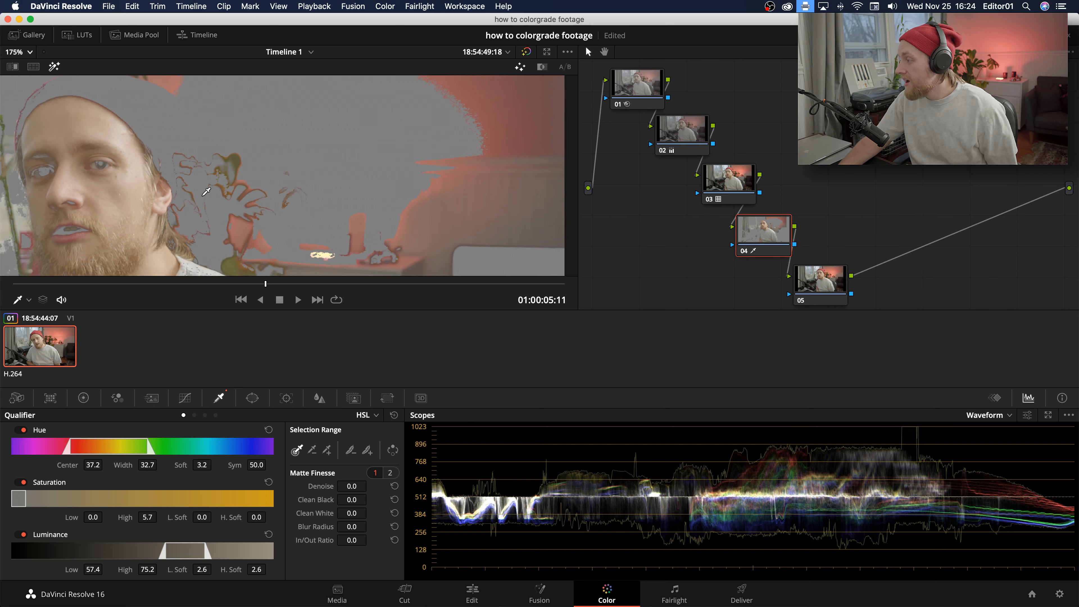
drag(260, 224, 328, 135)
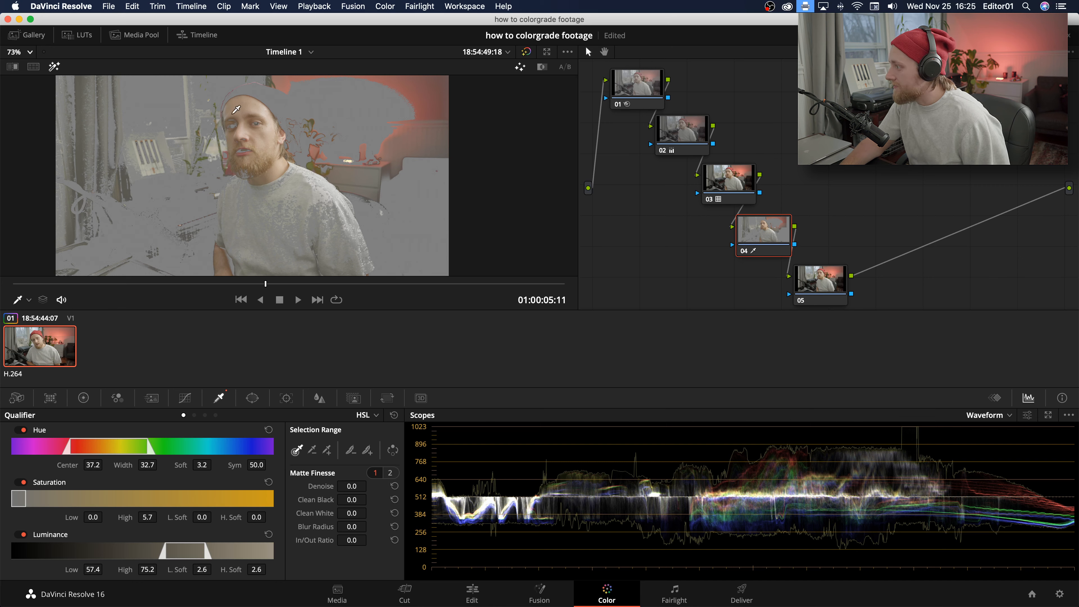
Step: Resample the forehead with a shorter stroke, and shift node 04's Offset toward red to R 37.49, G 21.20, B 24.35
click(263, 104)
drag(245, 101, 253, 113)
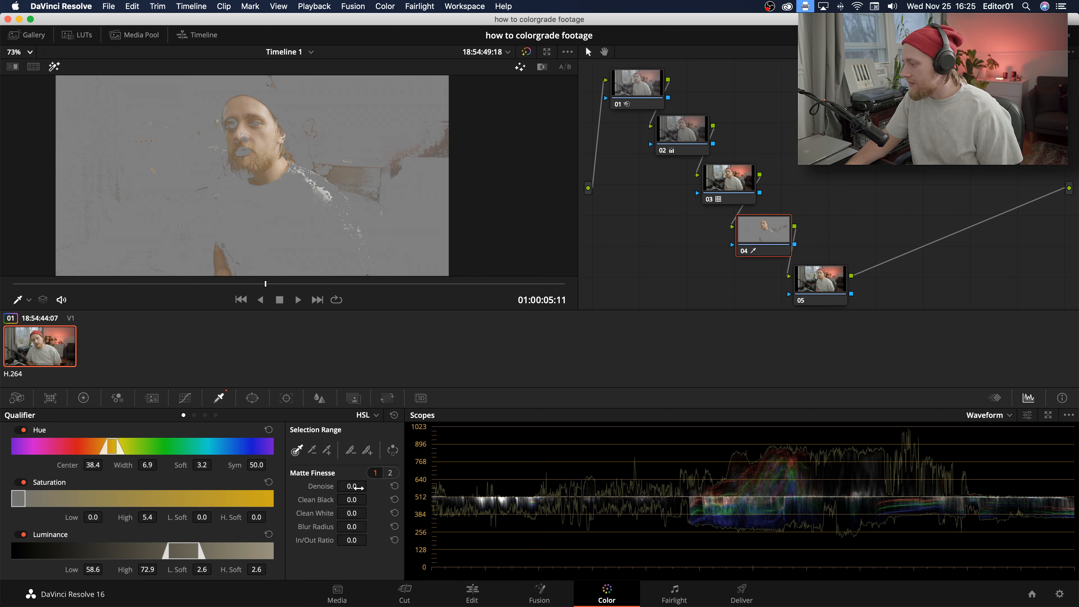
click(83, 397)
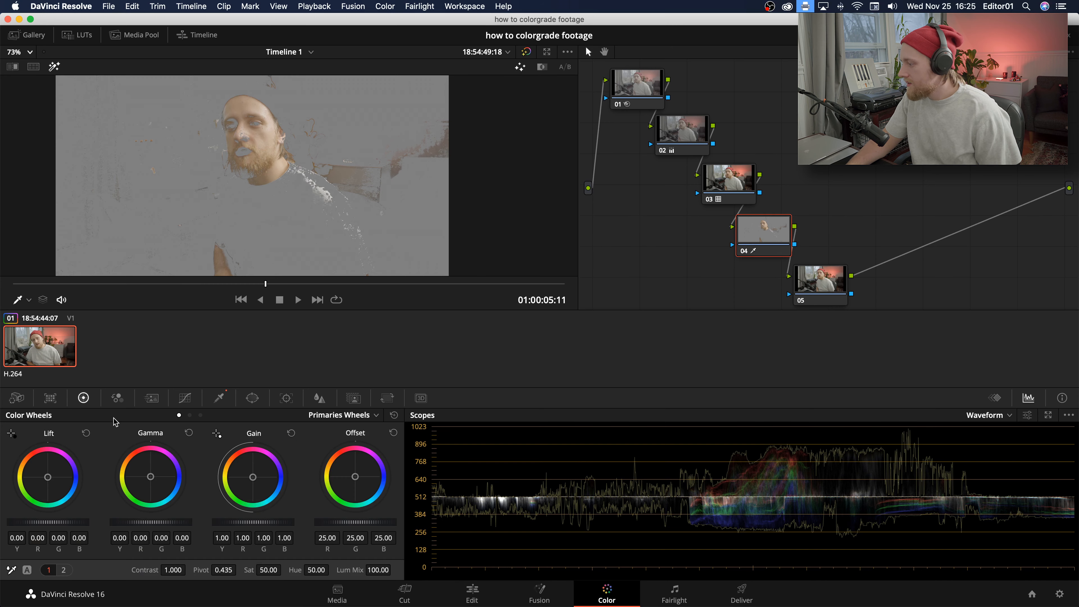
drag(355, 476, 355, 469)
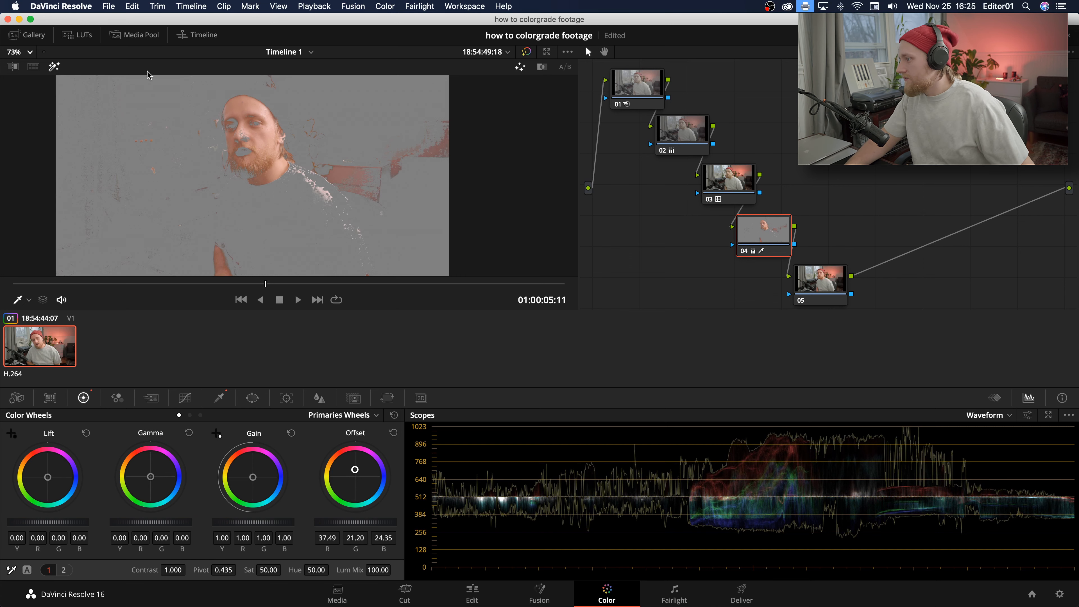
Step: Compare the full graded picture with node 04's highlighted skin selection
click(54, 67)
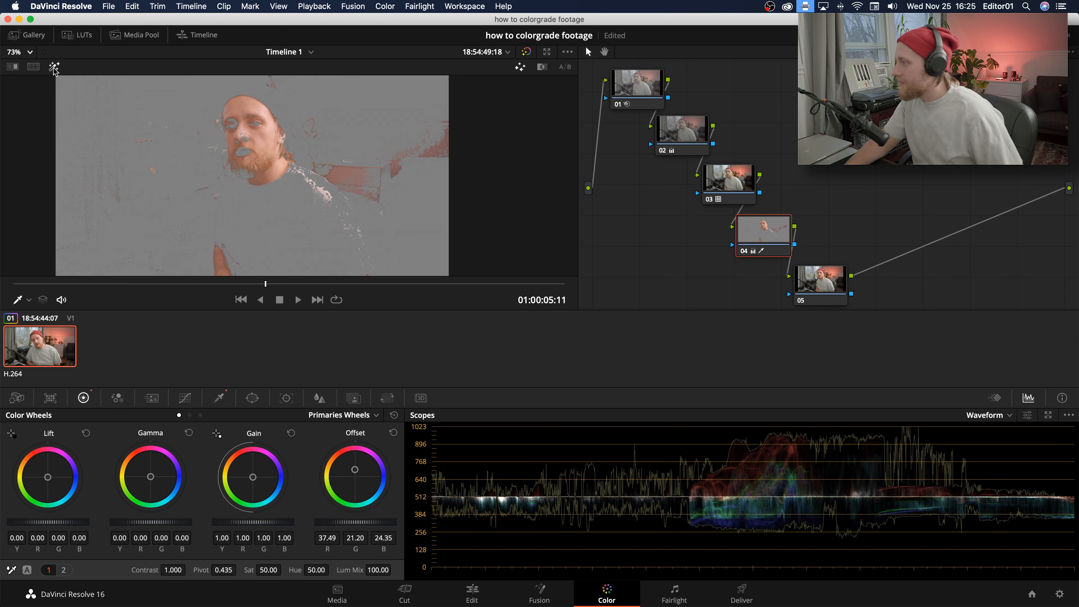
click(54, 67)
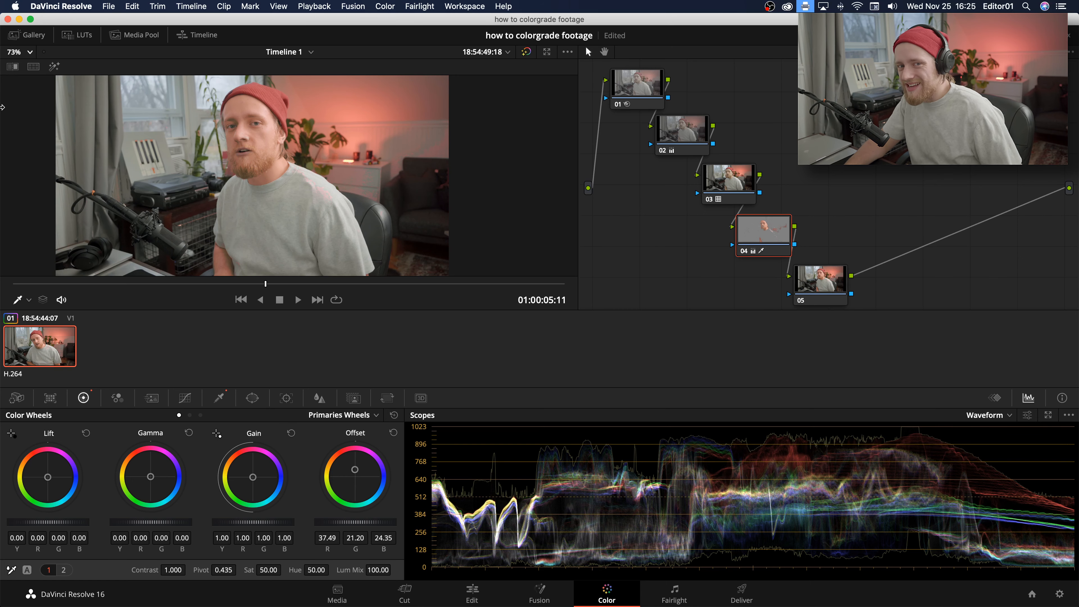
click(54, 67)
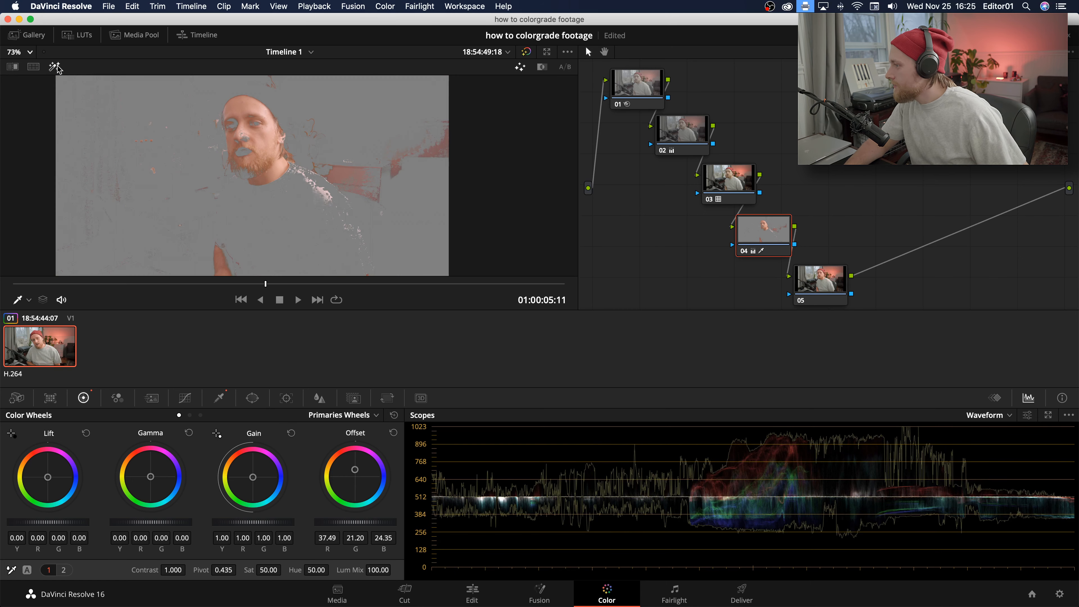
Step: Reset node 04's Offset color balance and set the qualifier's Blur Radius to 48
double_click(356, 476)
click(221, 396)
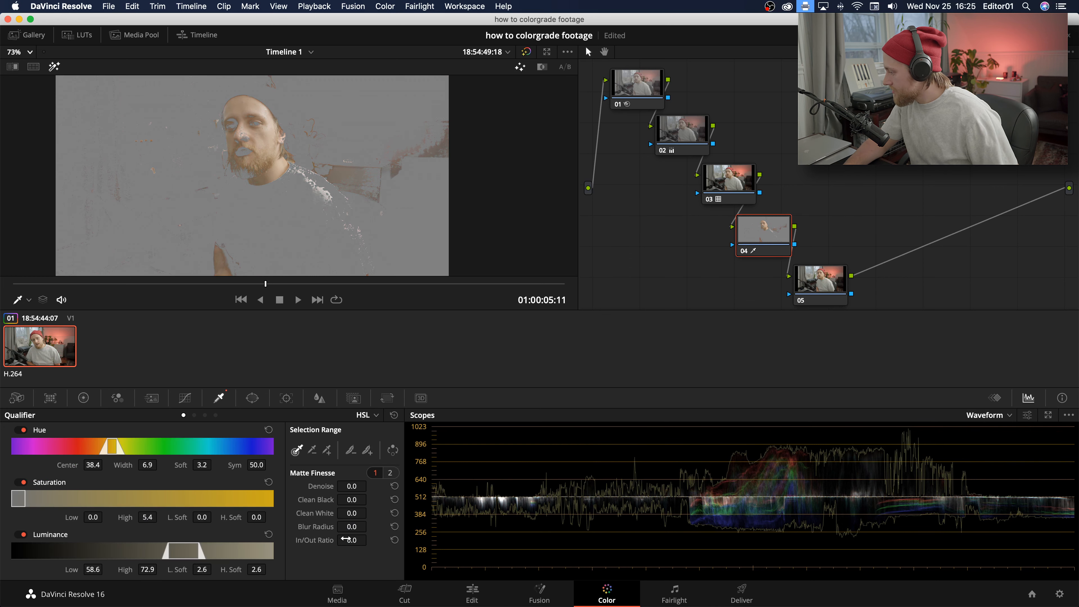
drag(370, 527, 370, 527)
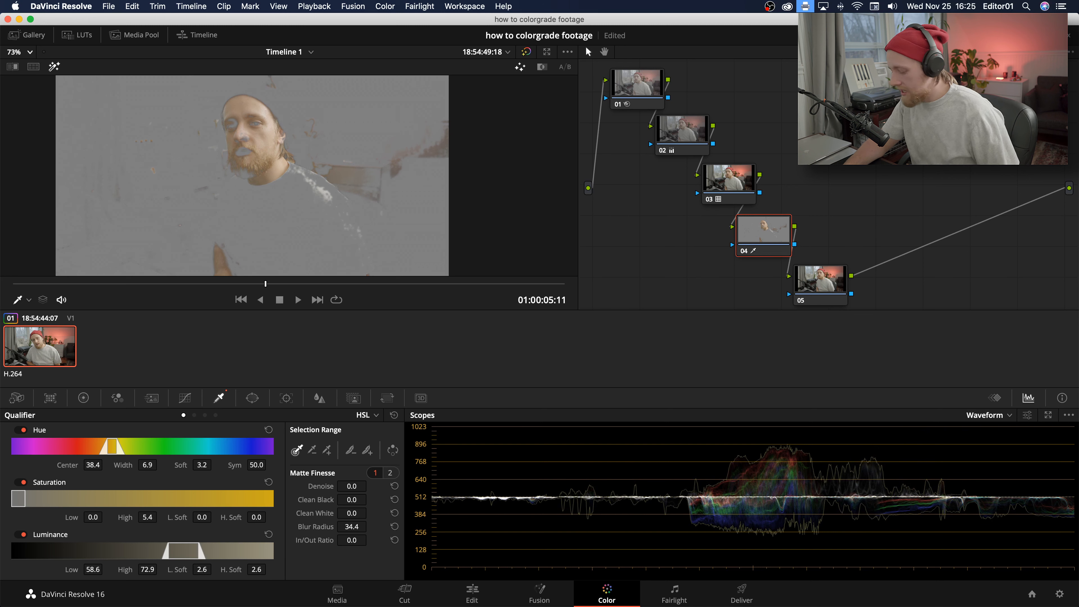
double_click(352, 526)
text(48)
key(Return)
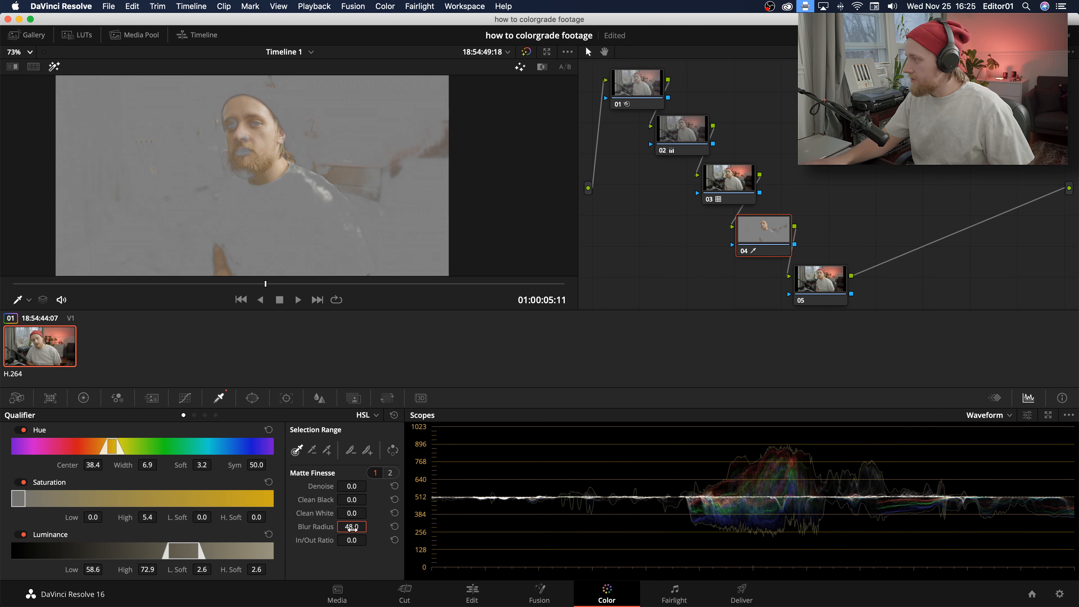
Step: Try a Blur Radius of 0 while viewing the selection close up around the mouth, and undo it
scroll(247, 158, up, 5)
scroll(247, 159, up, 3)
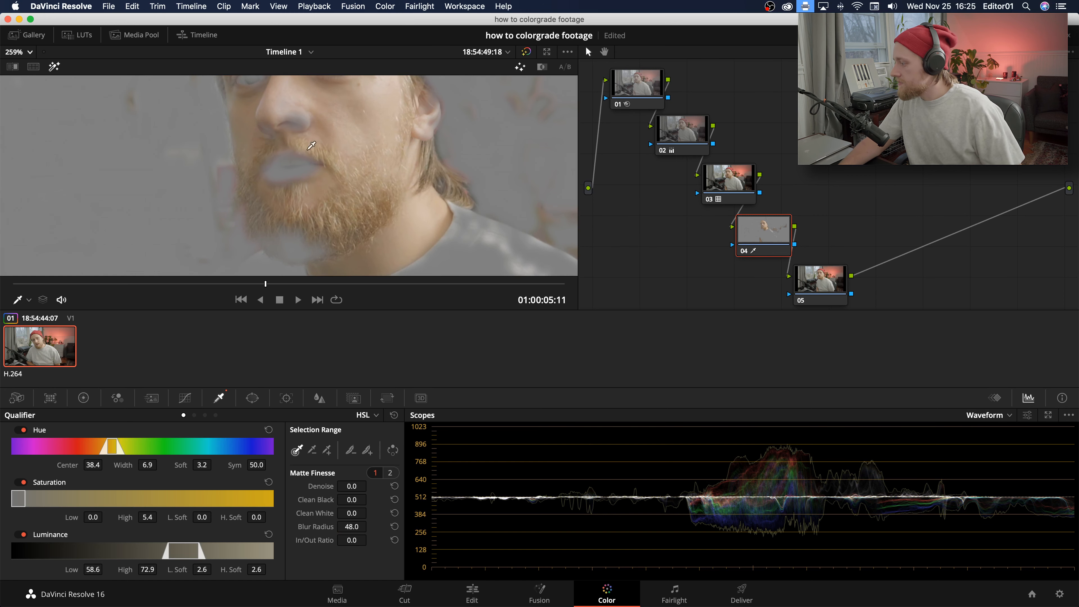
double_click(351, 527)
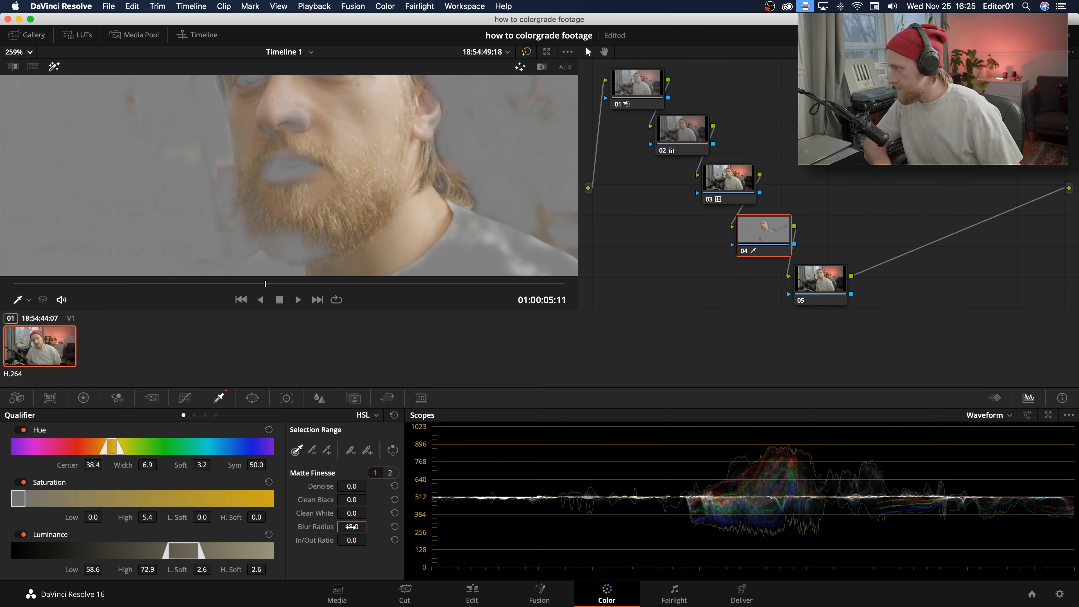
text(0)
key(Return)
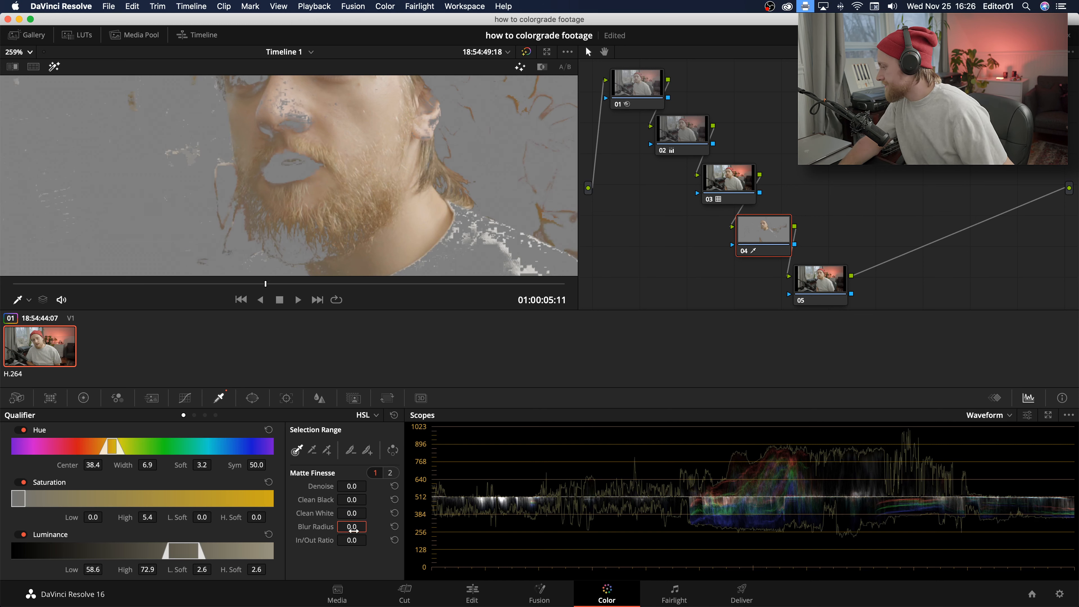
key(super+z)
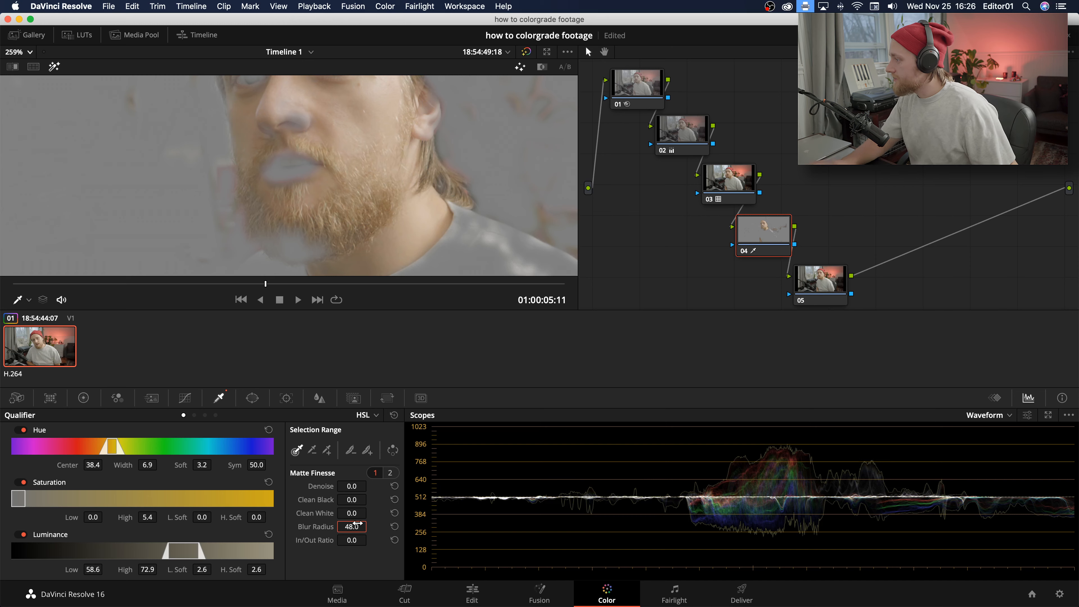
Step: Refine node 04's qualifier matte with Denoise 8.2, Clean Black 30.0 and Clean White 6.1
drag(451, 79, 485, 173)
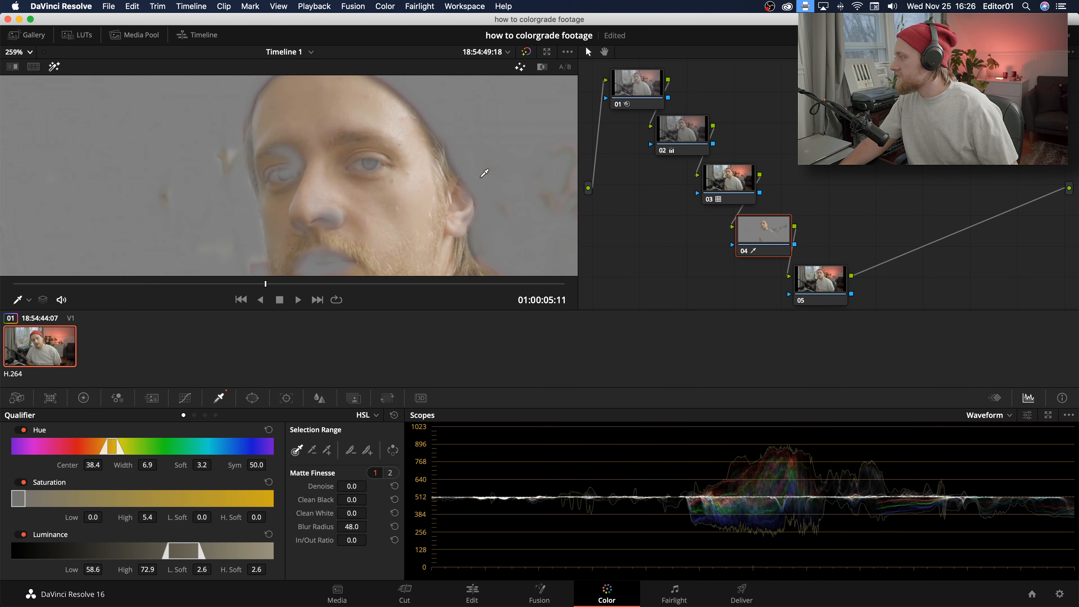
scroll(402, 190, down, 5)
drag(386, 182, 345, 155)
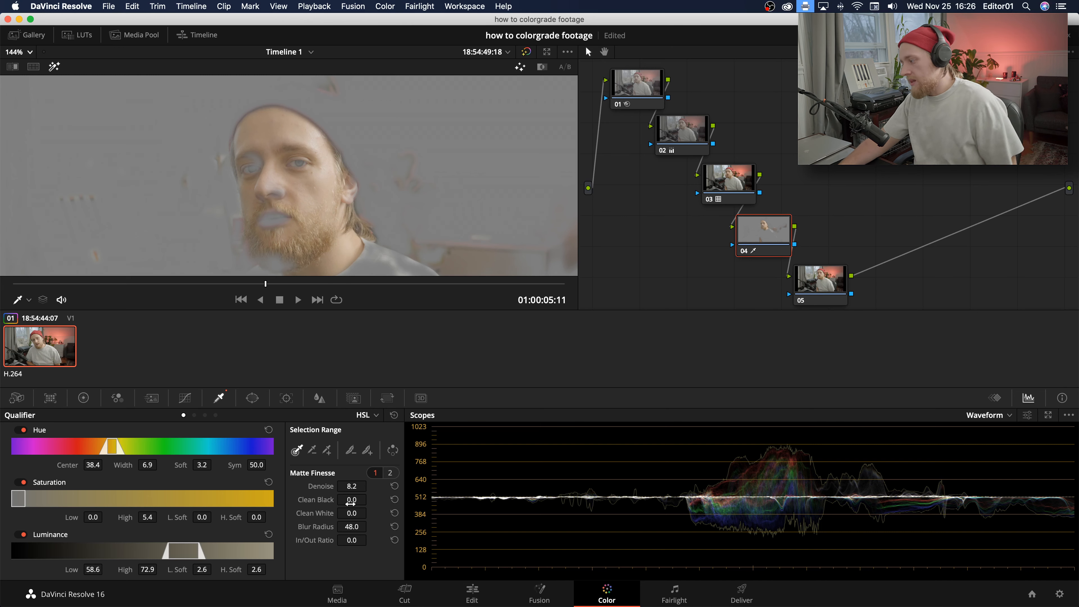
scroll(272, 140, down, 5)
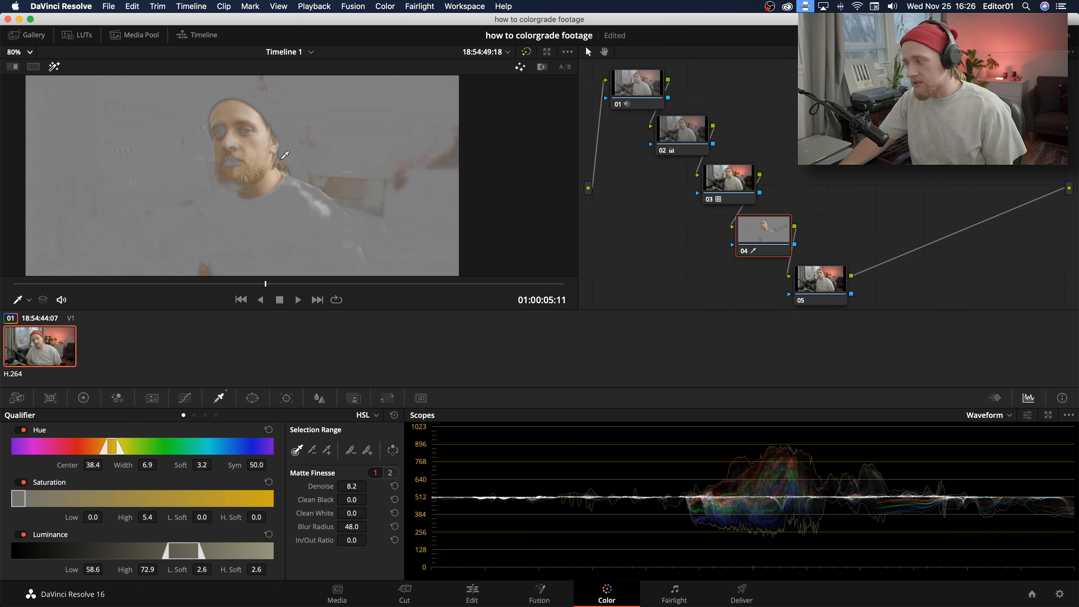
drag(351, 499, 370, 499)
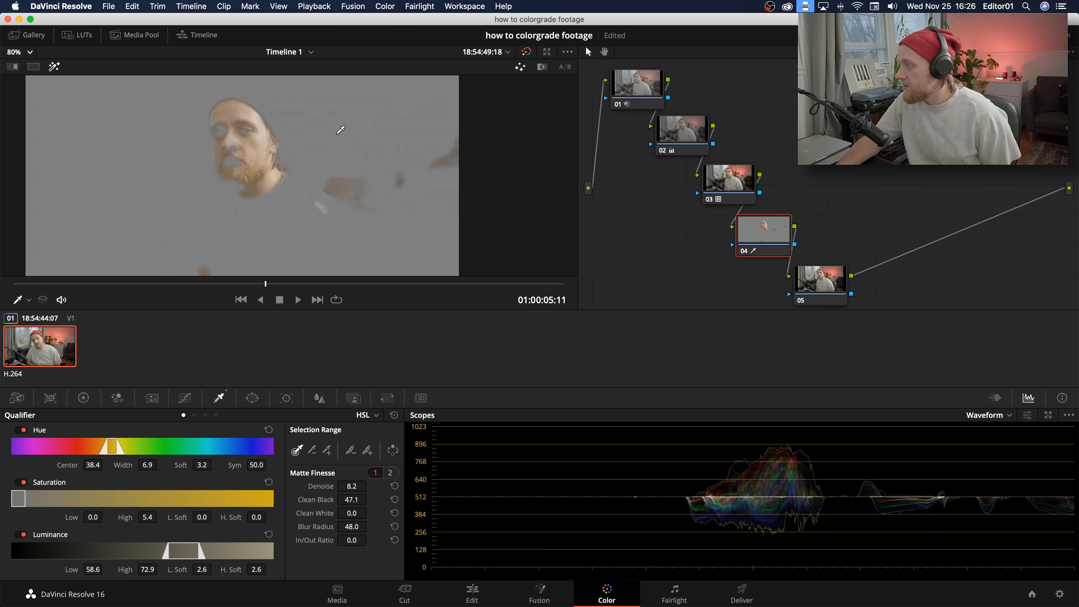
drag(352, 499, 370, 512)
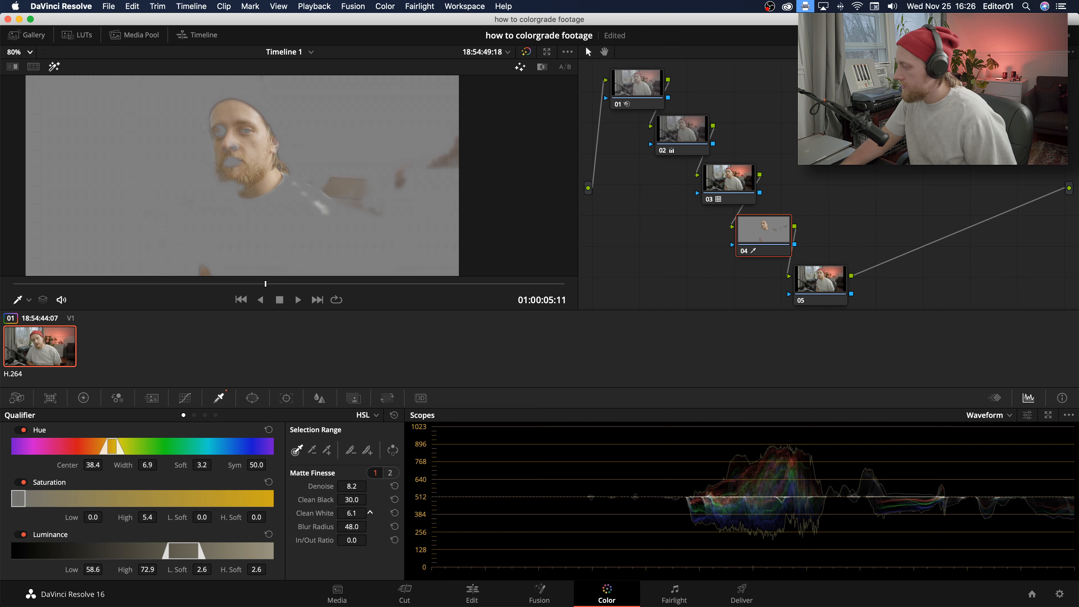
Step: Examine the refined matte close up around the beard, neck, eyes and forehead, and across the whole frame
scroll(257, 194, up, 10)
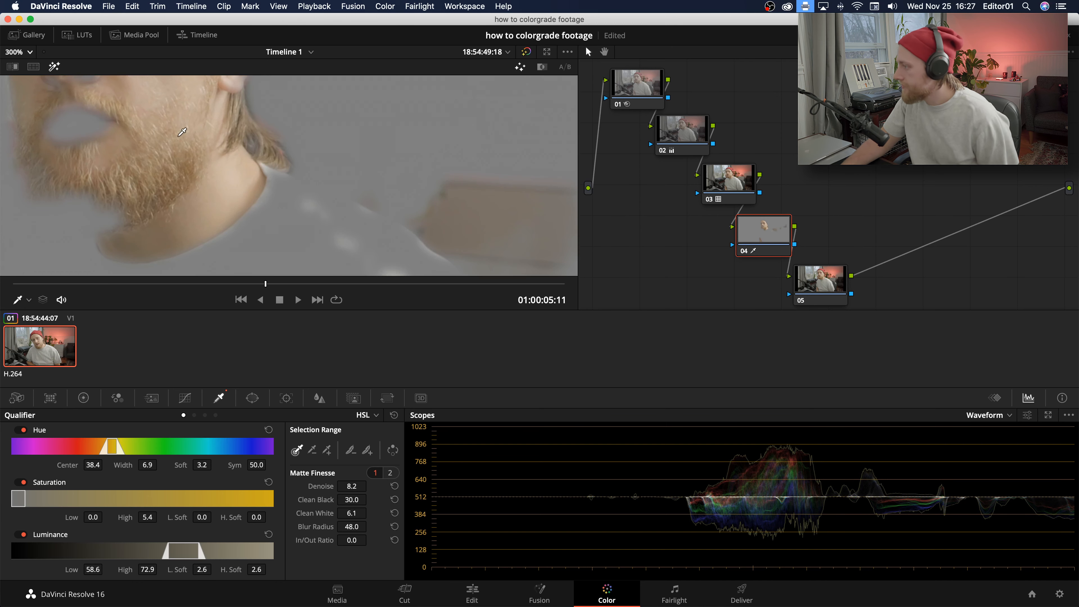
drag(182, 132, 323, 272)
scroll(328, 259, up, 1)
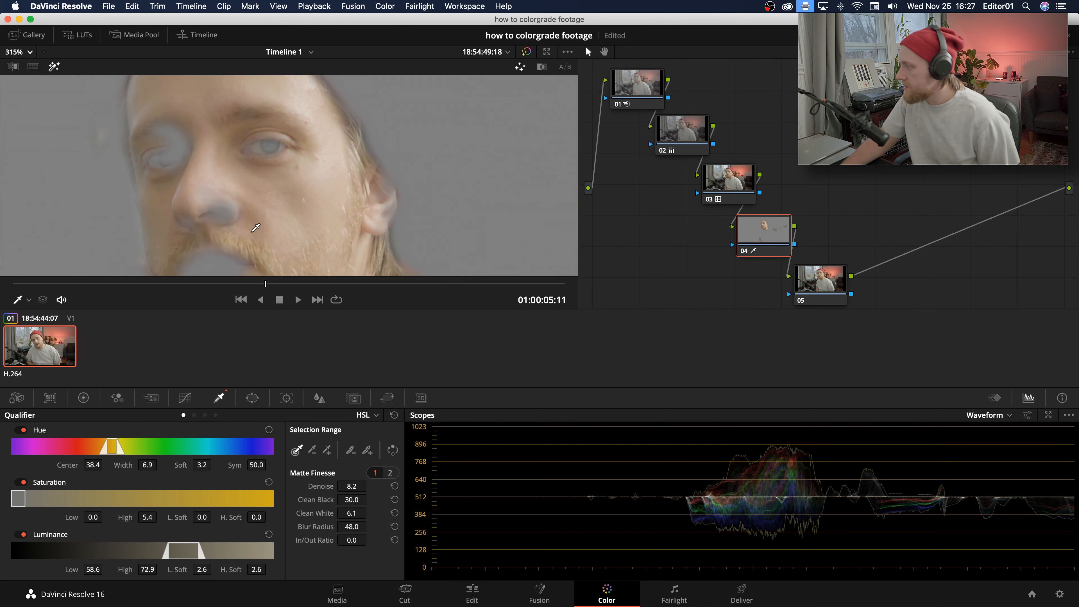
scroll(258, 226, down, 10)
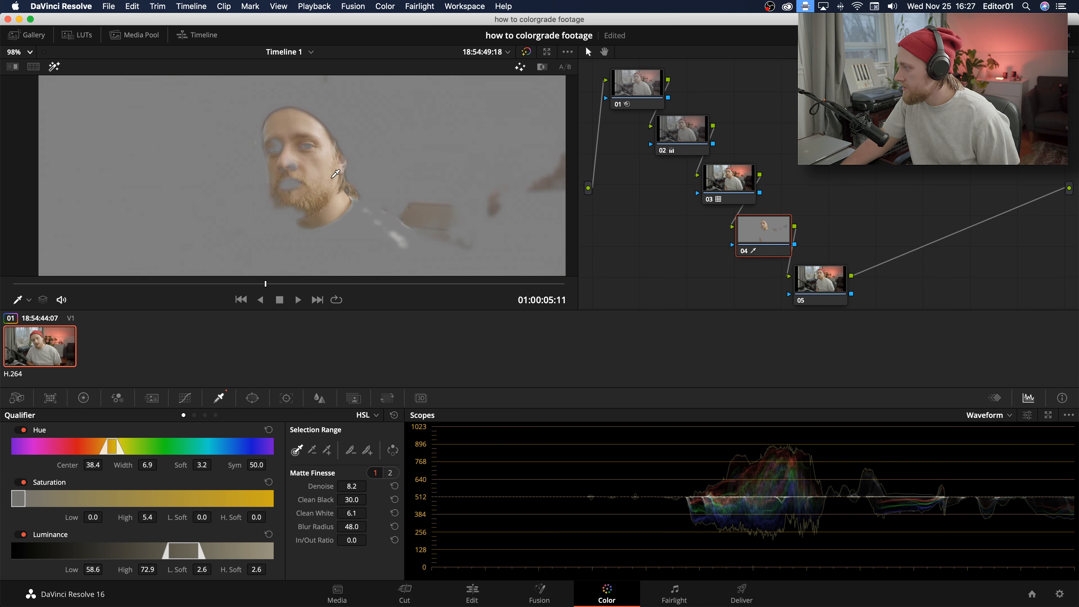
drag(357, 201, 287, 194)
scroll(292, 190, down, 3)
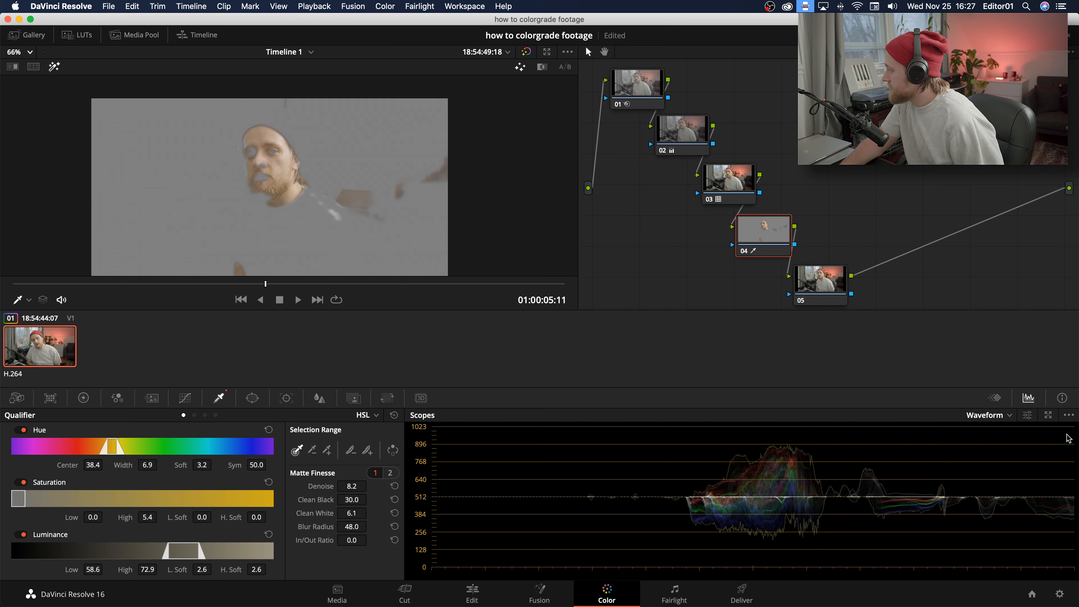
Step: Switch the scope to Vectorscope with Show Skin Tone Indicator enabled, and compare the traces of the full frame and the highlighted selection
click(999, 417)
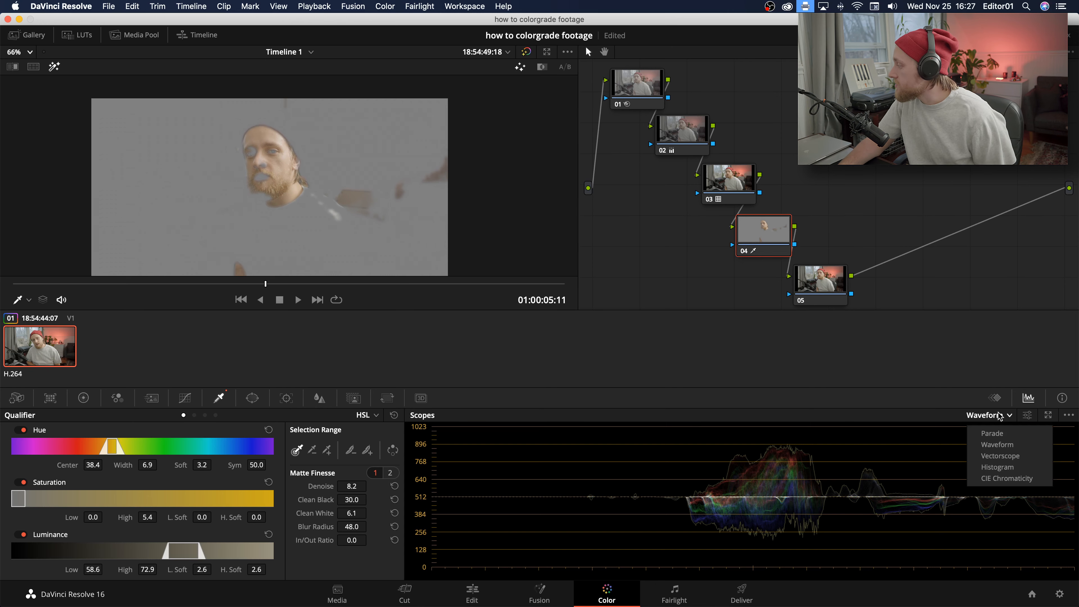
click(999, 457)
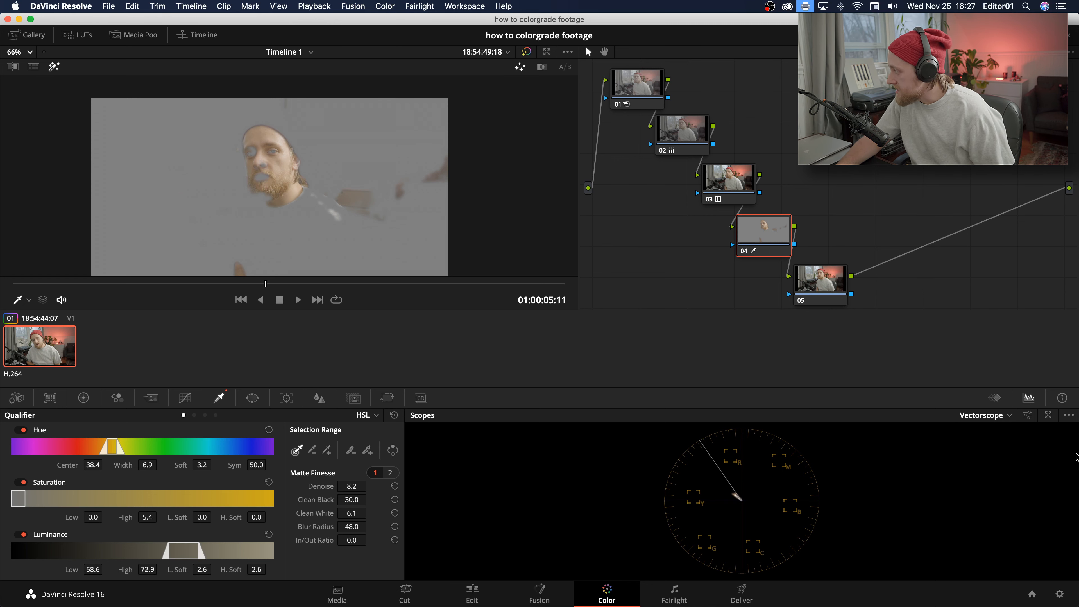
click(1028, 415)
click(886, 453)
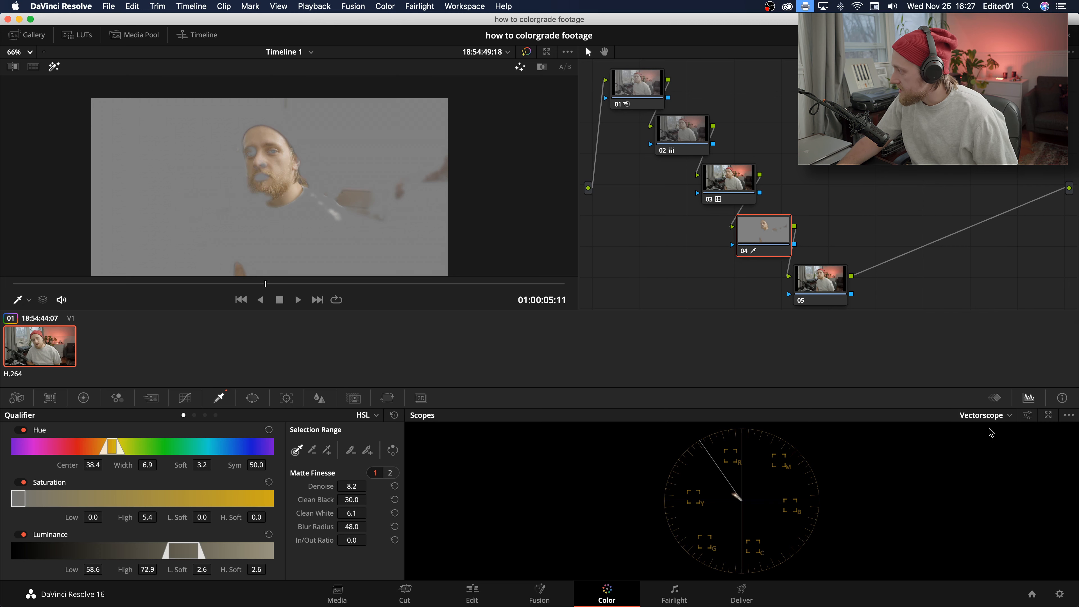
click(1028, 416)
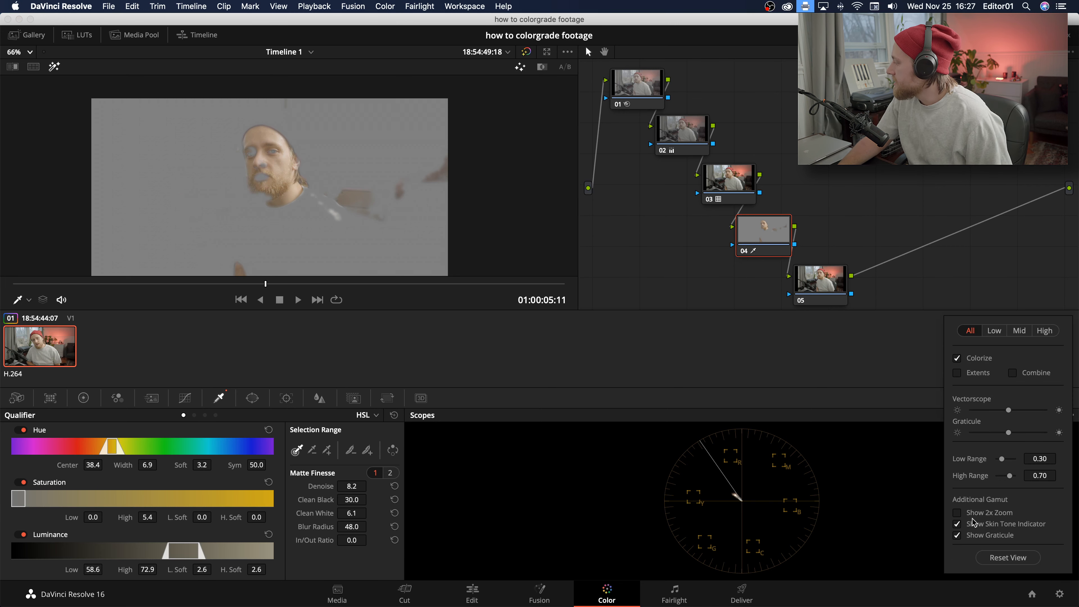
click(958, 525)
click(958, 525)
click(926, 477)
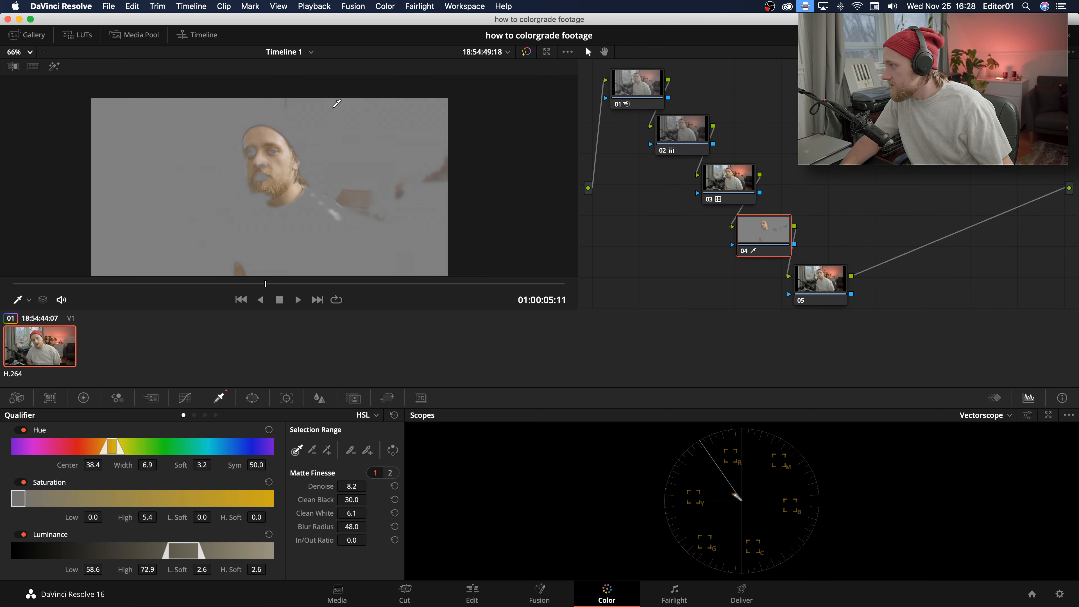
click(53, 68)
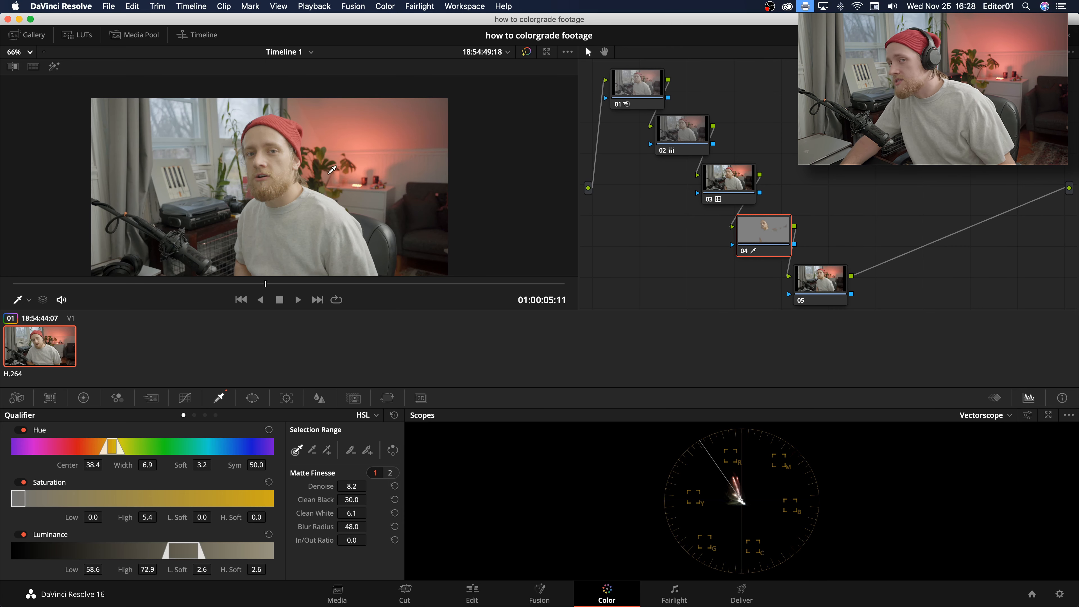
click(54, 66)
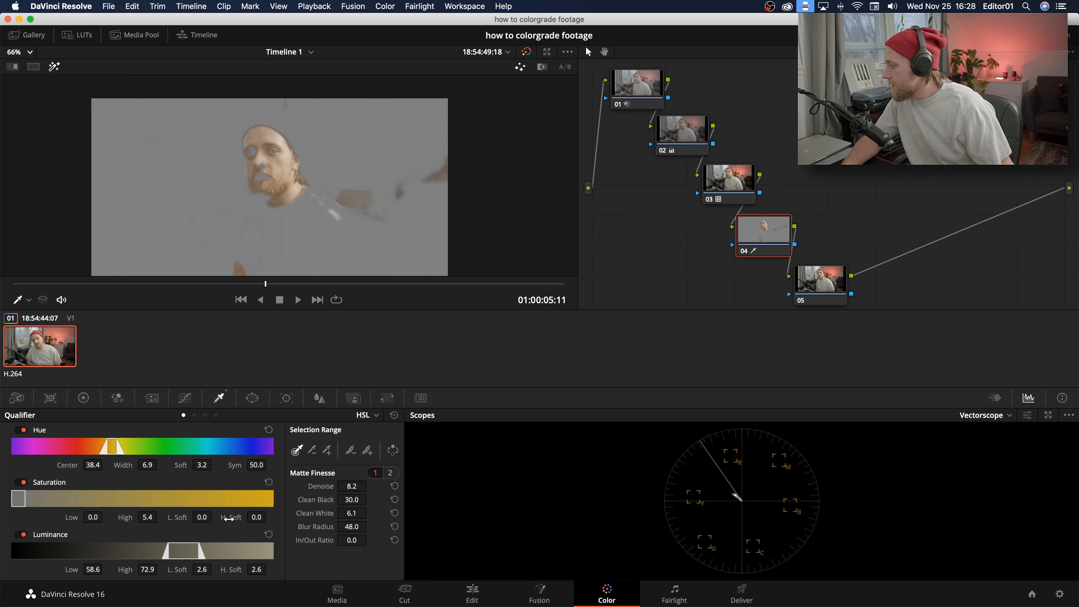
Step: Shift node 04's Offset to R 26.74, G 23.72, B 28.86 to align the skin trace with the skin tone indicator
click(84, 398)
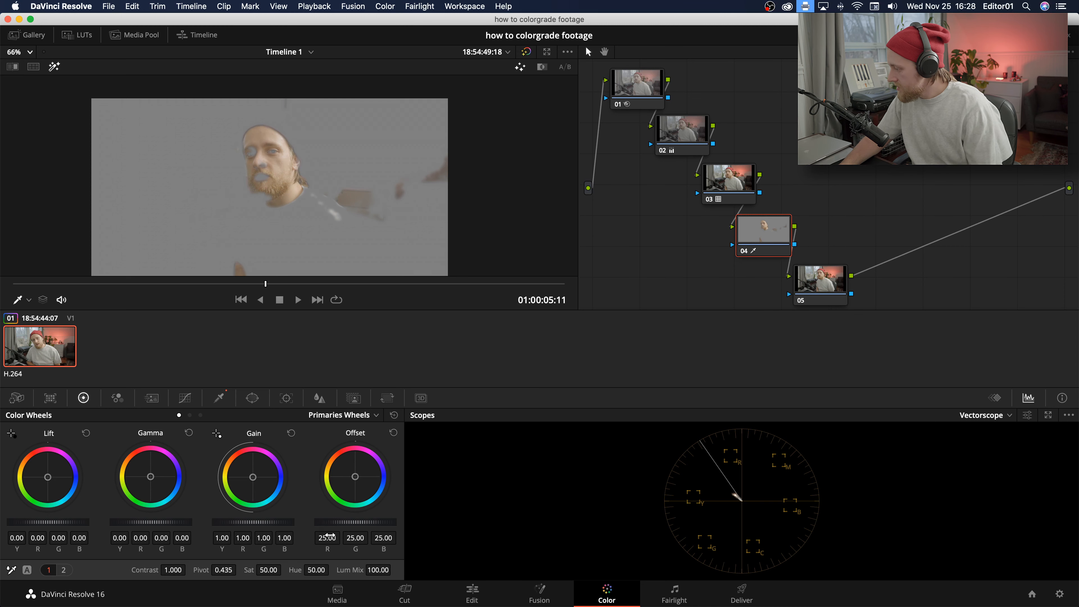
mouse_move(384, 523)
mouse_down()
mouse_move(348, 523)
mouse_move(373, 531)
mouse_up()
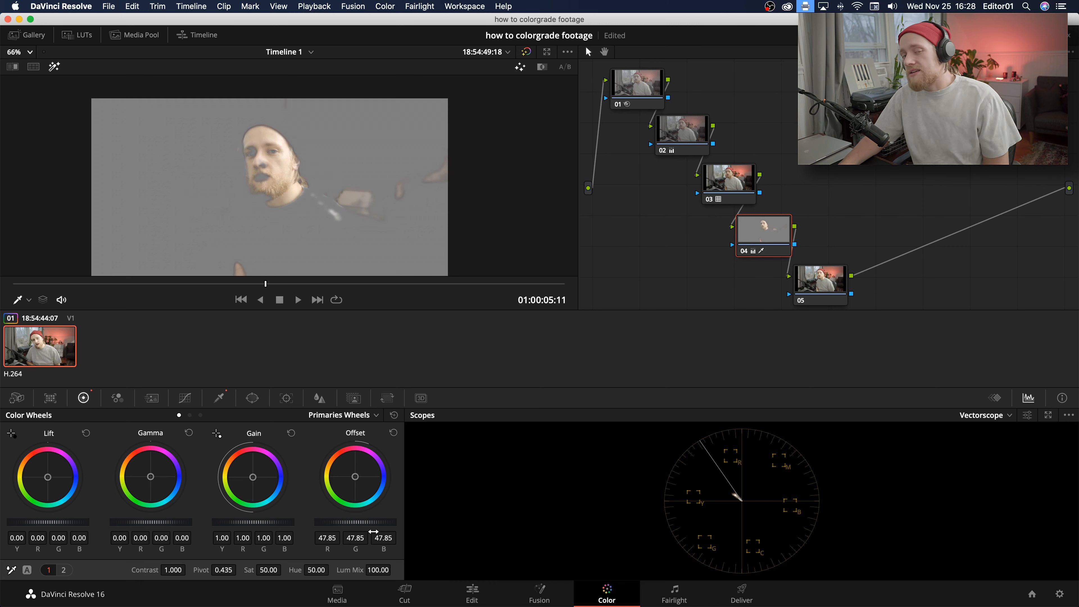
double_click(361, 521)
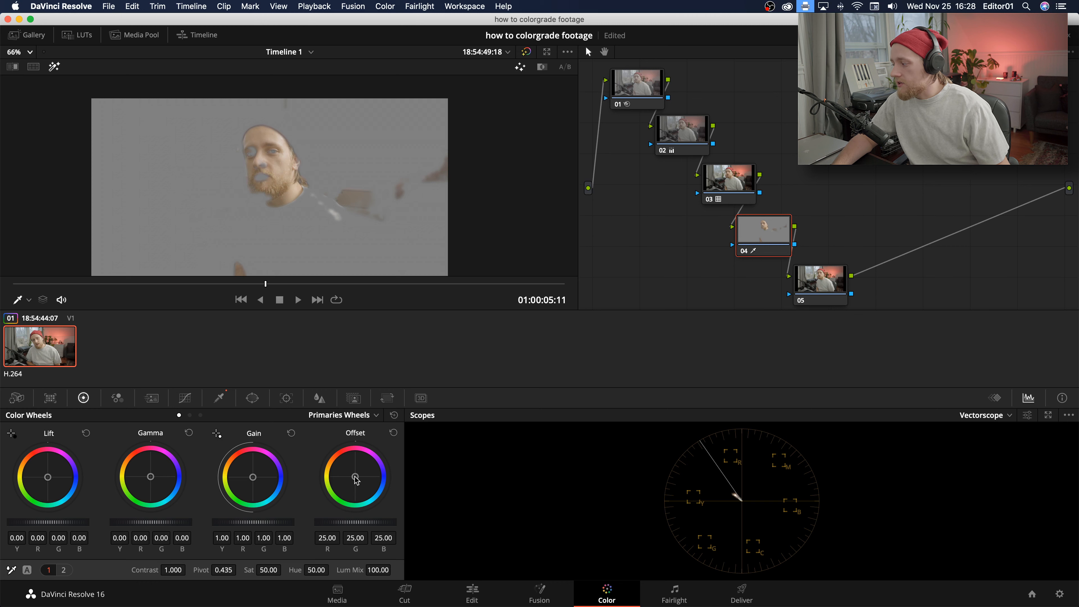
mouse_move(356, 479)
mouse_down()
mouse_move(332, 483)
mouse_move(336, 495)
mouse_move(354, 491)
mouse_up()
double_click(354, 491)
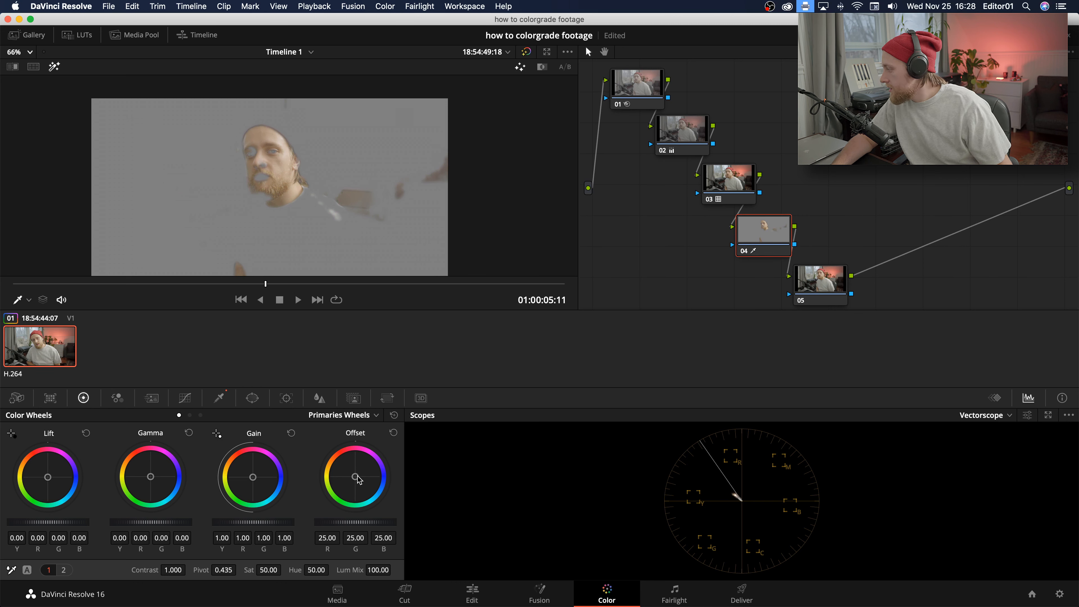
drag(355, 476, 357, 476)
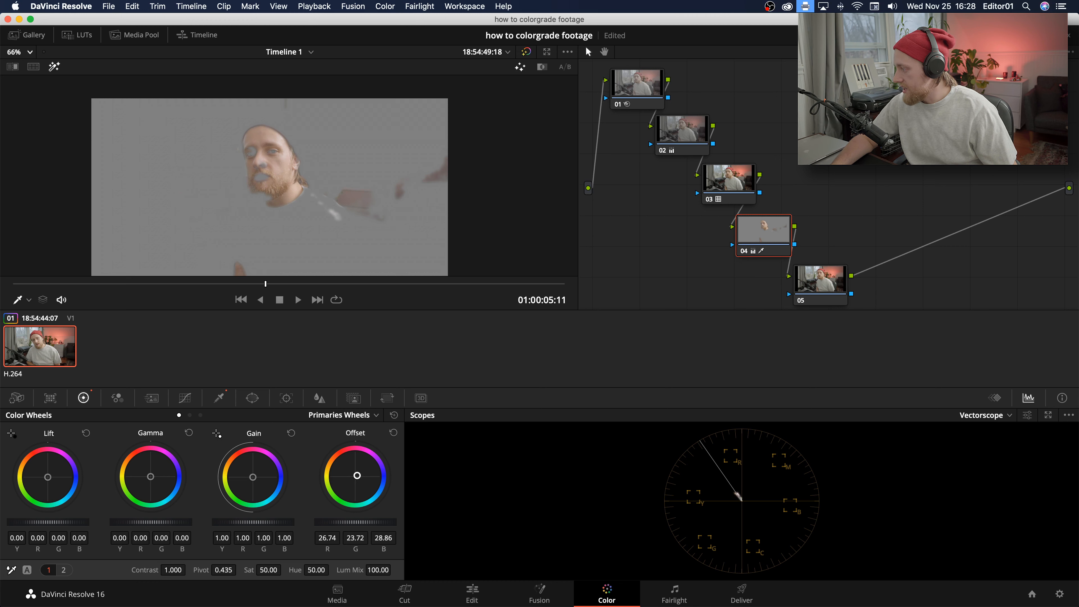
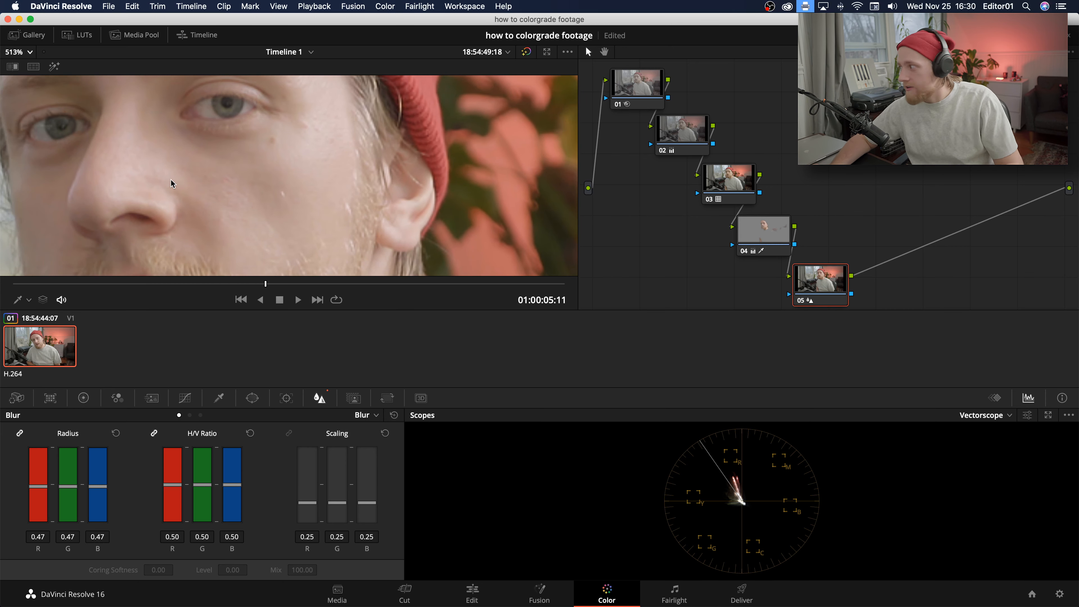
Step: Fit the whole frame in the viewer and bypass all color grades to view the original flat footage
scroll(175, 187, down, 5)
click(27, 52)
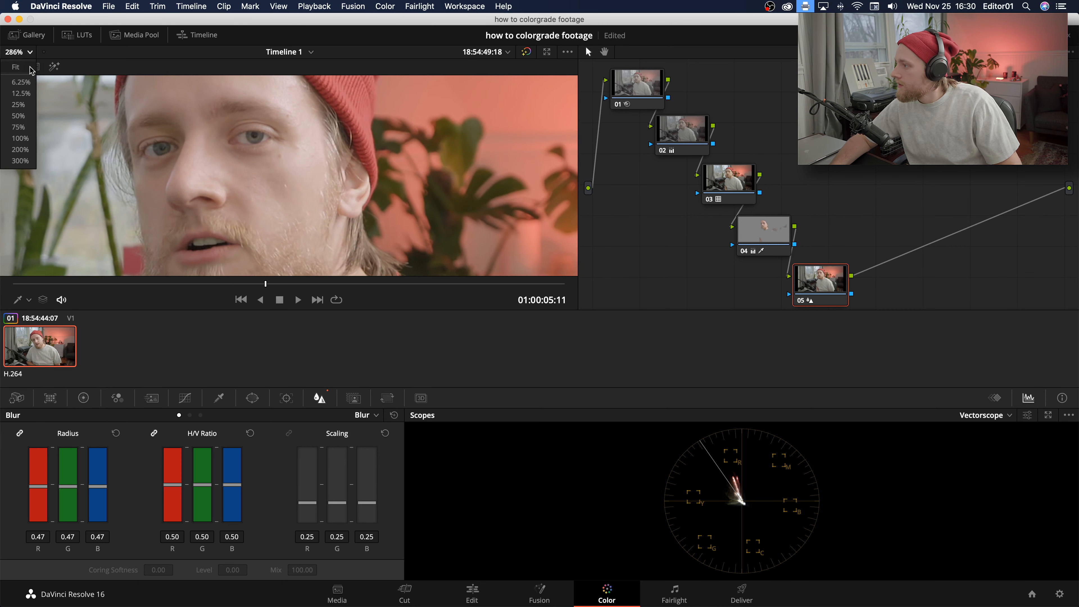
click(32, 68)
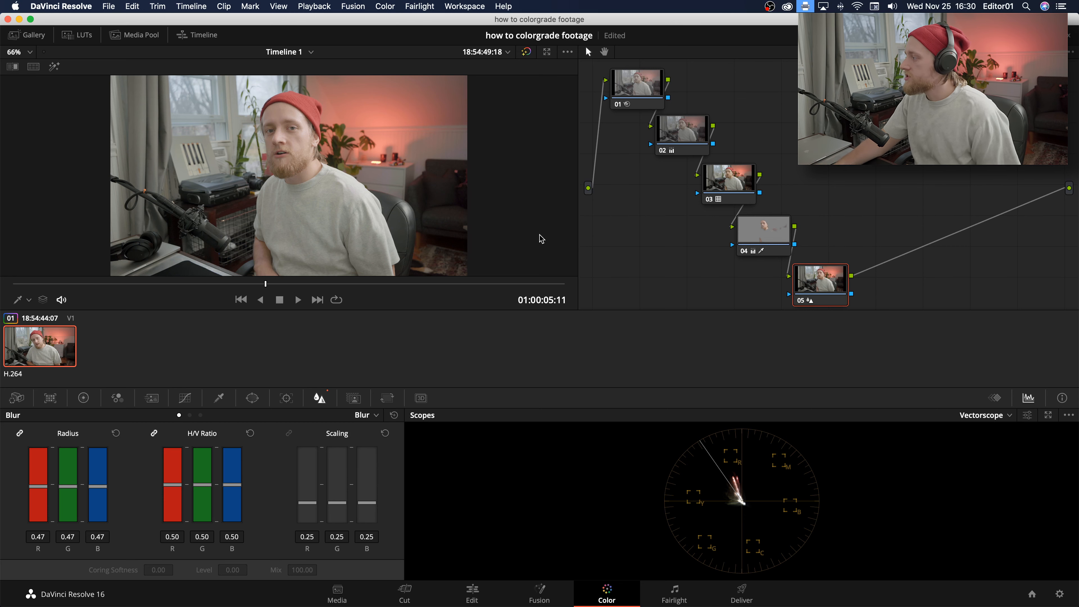
click(525, 53)
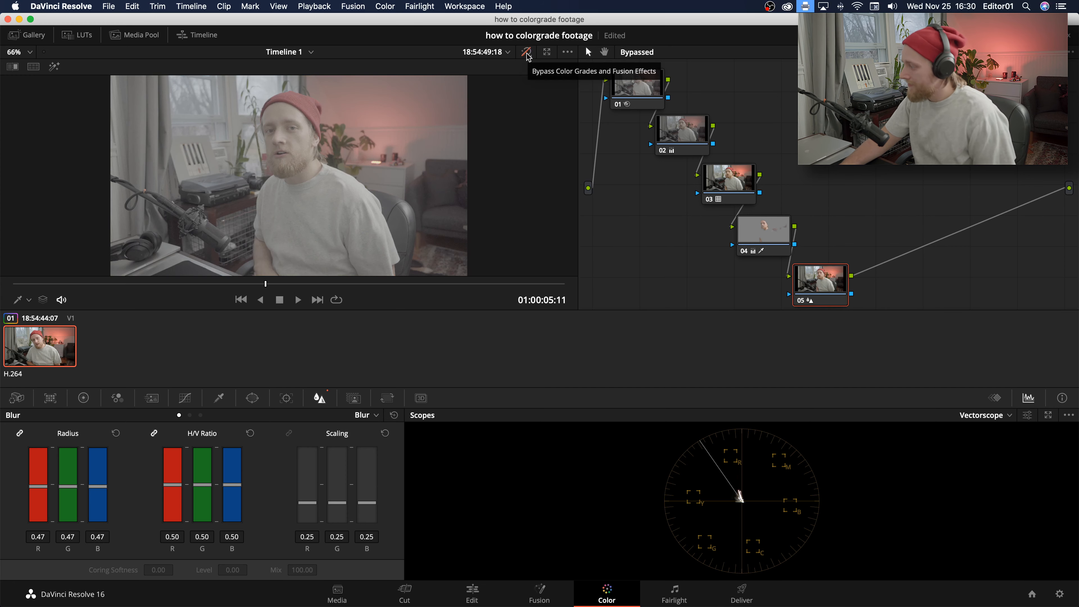
Step: Toggle the bypass of all color grades to compare the flat and graded footage, leaving the grades enabled
click(526, 53)
click(526, 52)
click(526, 53)
click(526, 53)
click(527, 53)
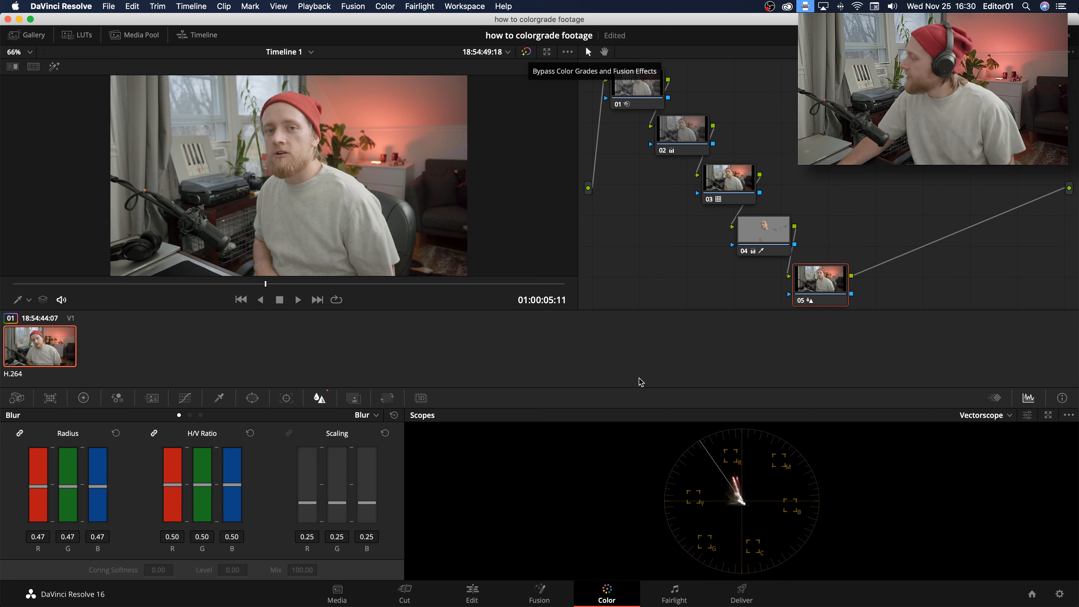
Step: Play the graded clip full screen from the start of the timeline on the Edit page
click(472, 595)
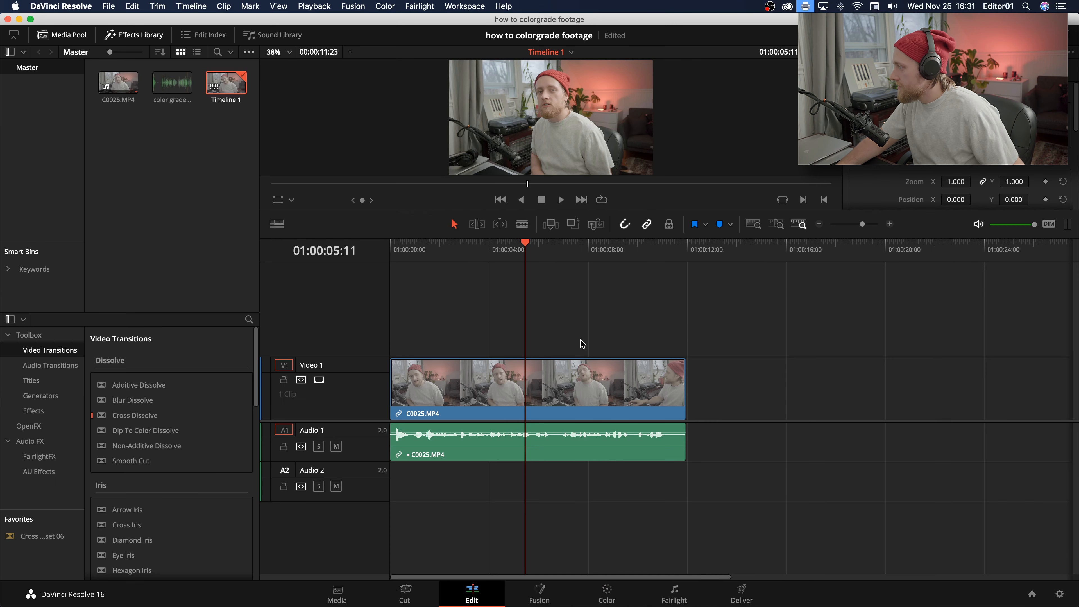
key(Home)
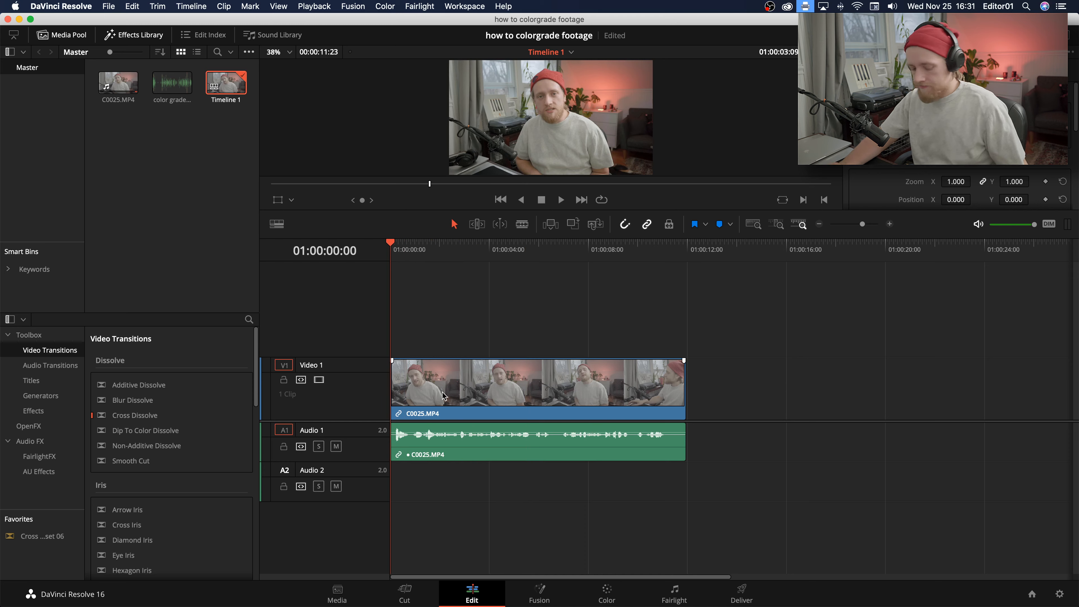
key(super+f)
key(space)
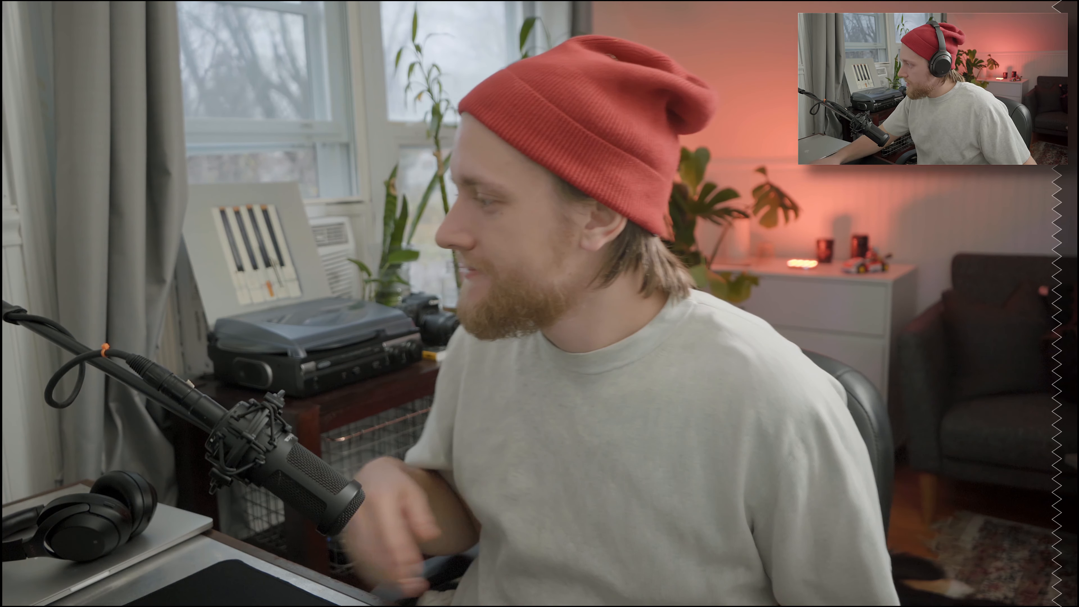
key(Escape)
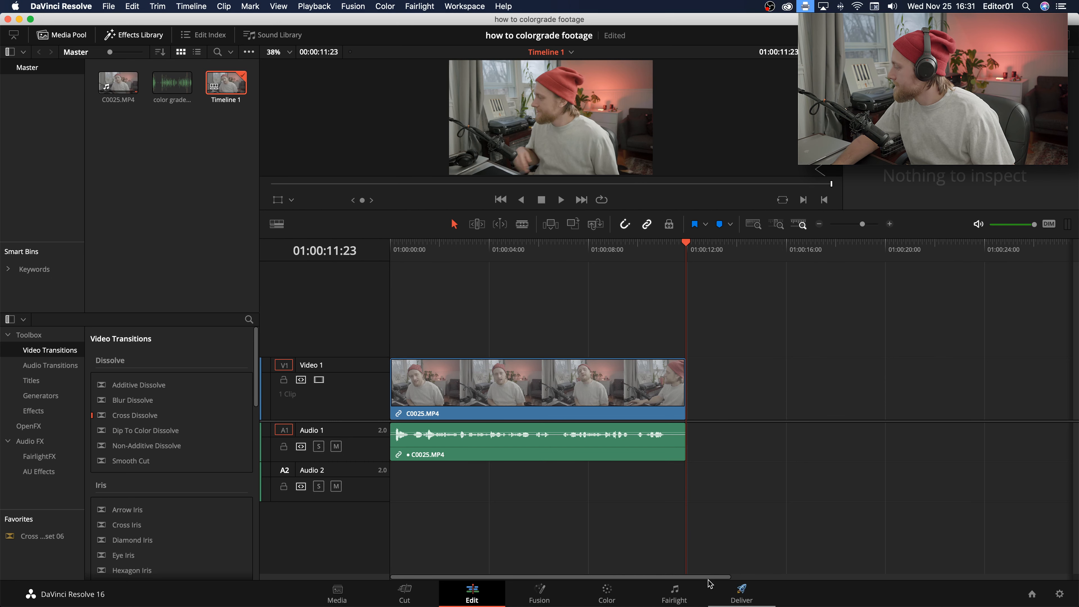
Step: Set the Deliver page's render destination to Documents > edit > Color Grade This Clip with the file name Clip Is Color Graded.mov
click(727, 597)
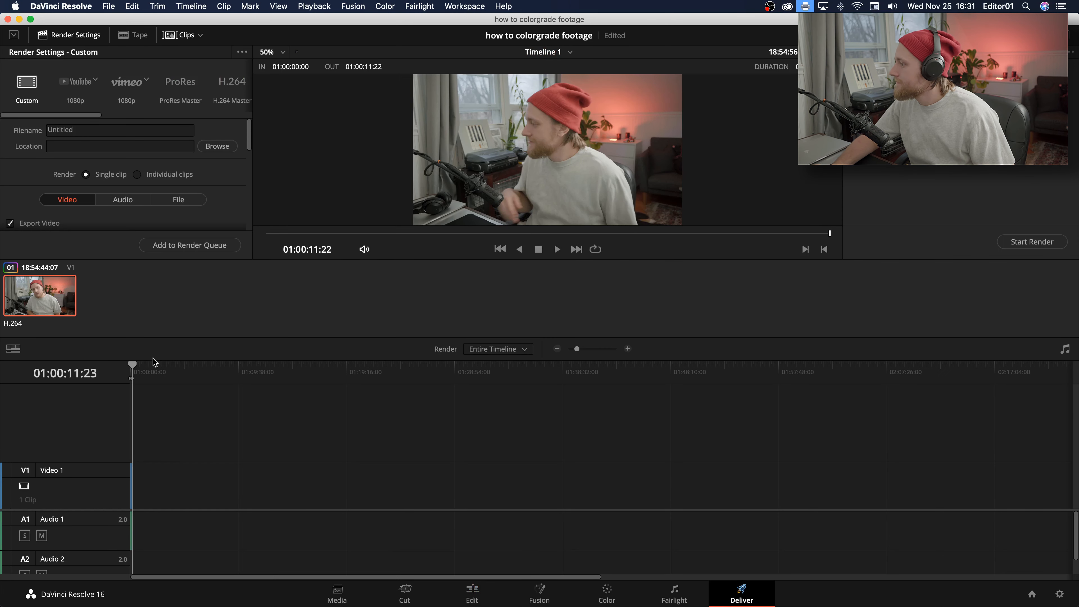
click(217, 146)
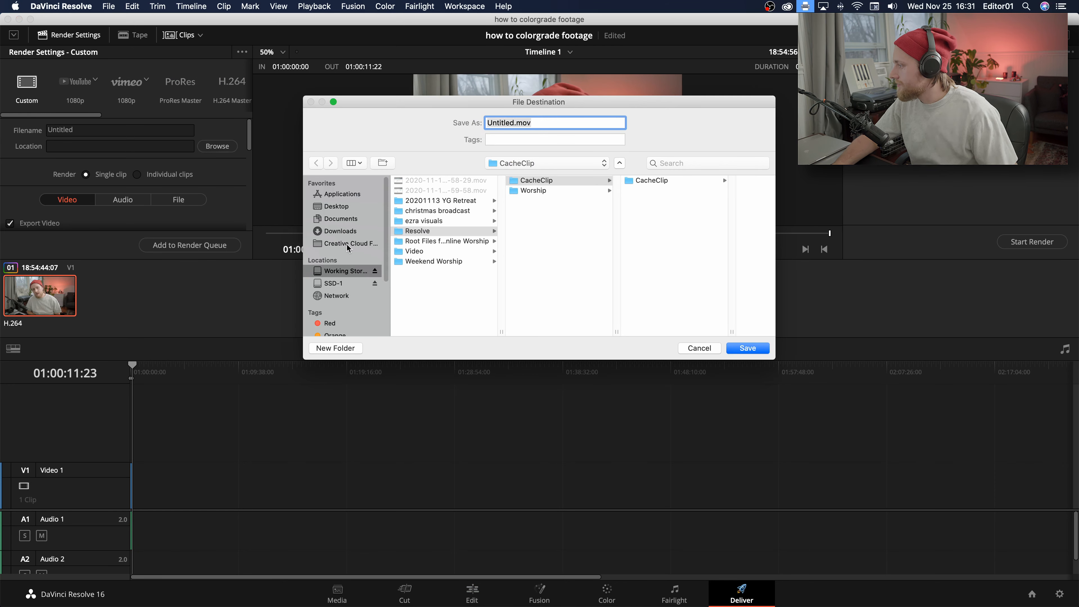
click(330, 220)
click(438, 222)
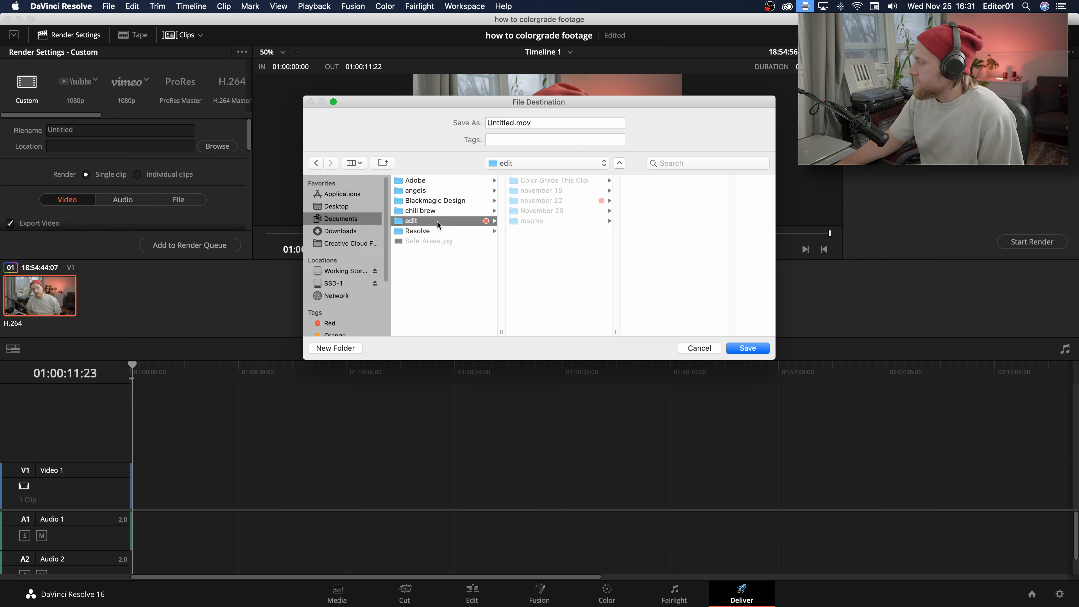
click(570, 182)
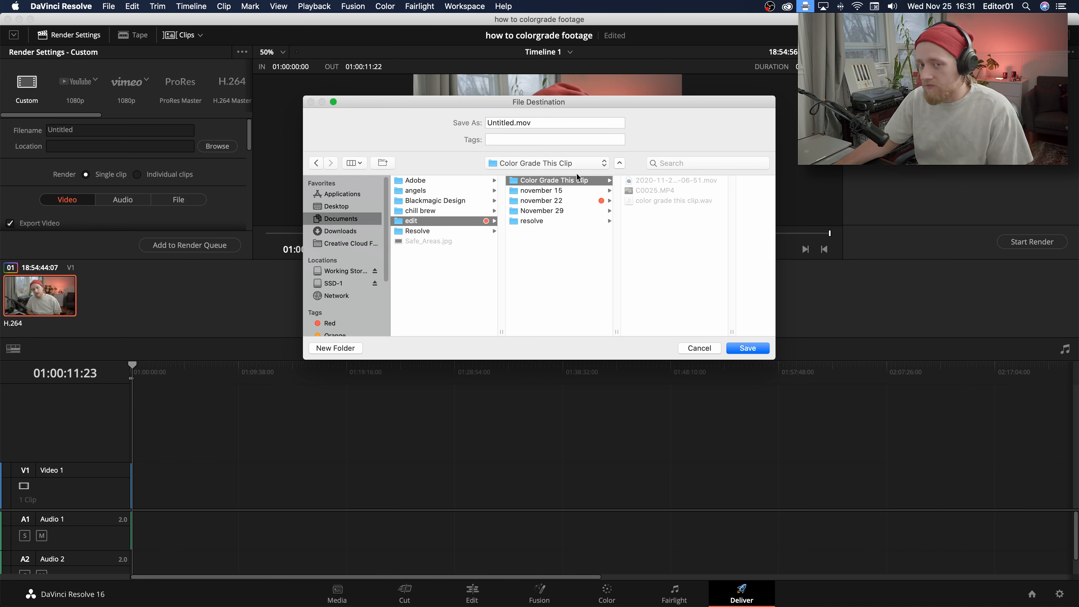
double_click(505, 125)
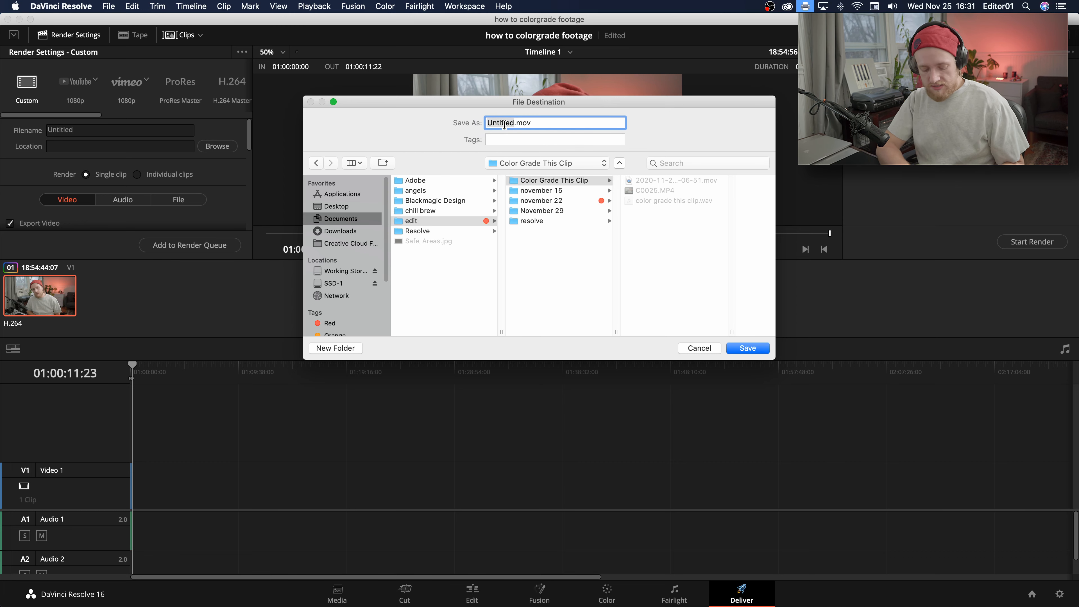
text(Clip Is Color Graded)
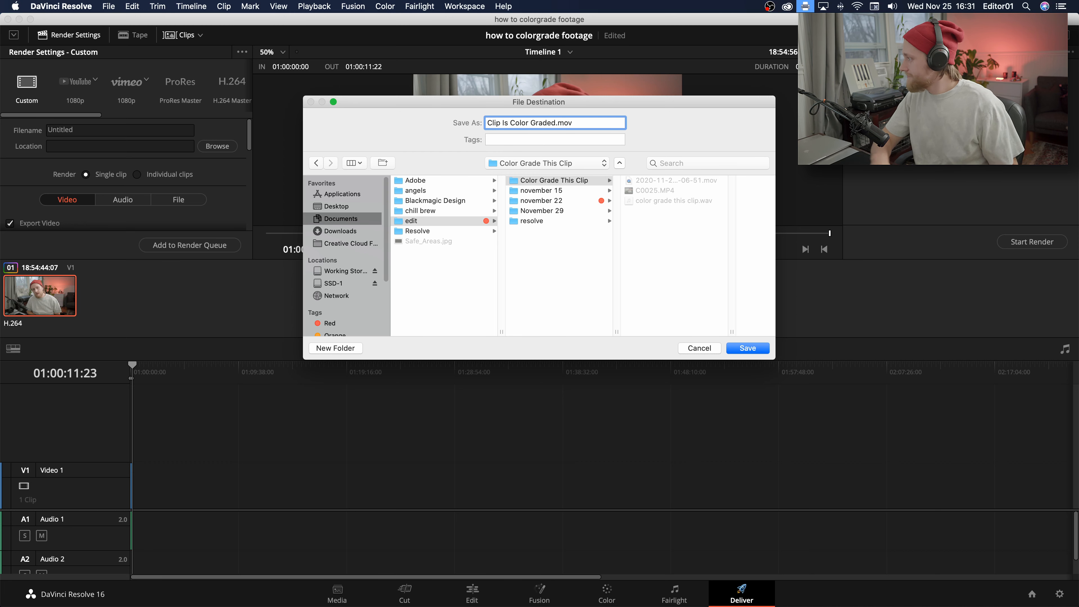
click(753, 352)
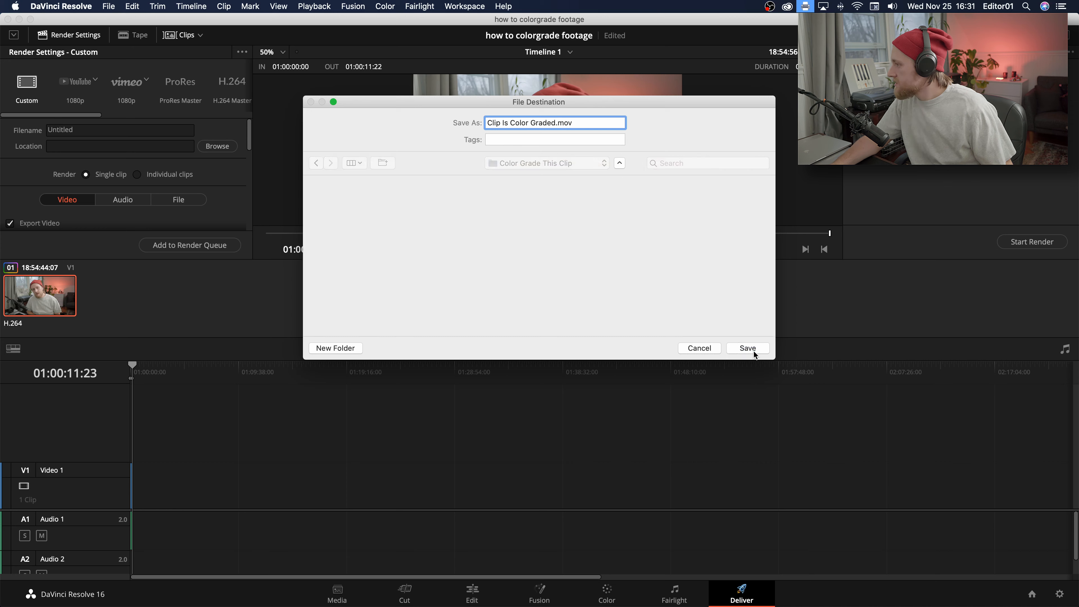
Step: Review the render codec H.264 and set the render resolution to 3840 x 2160 Ultra HD
scroll(212, 177, down, 5)
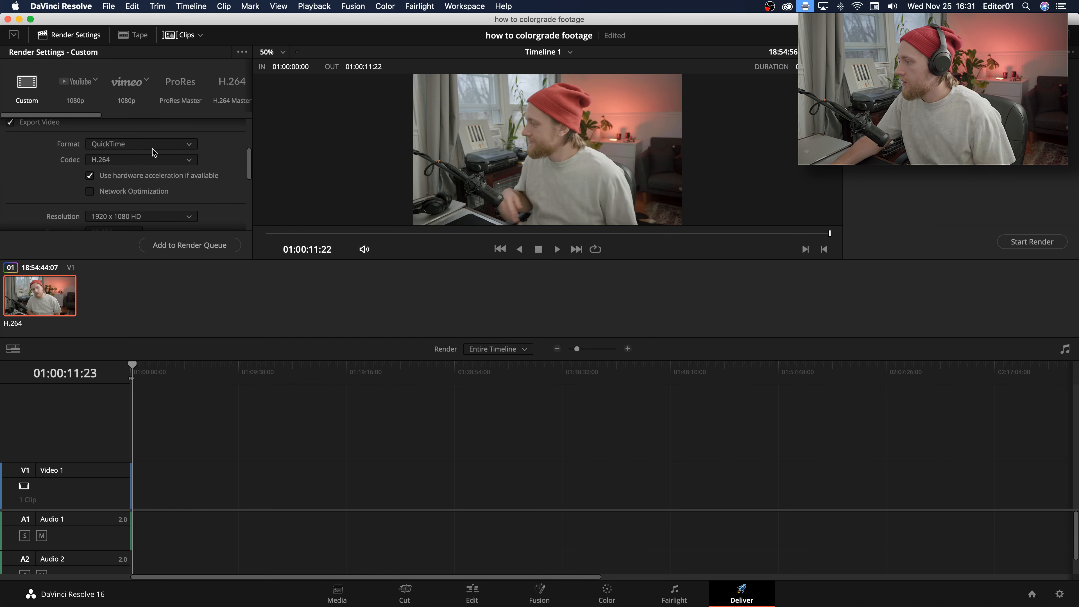
click(154, 161)
click(154, 161)
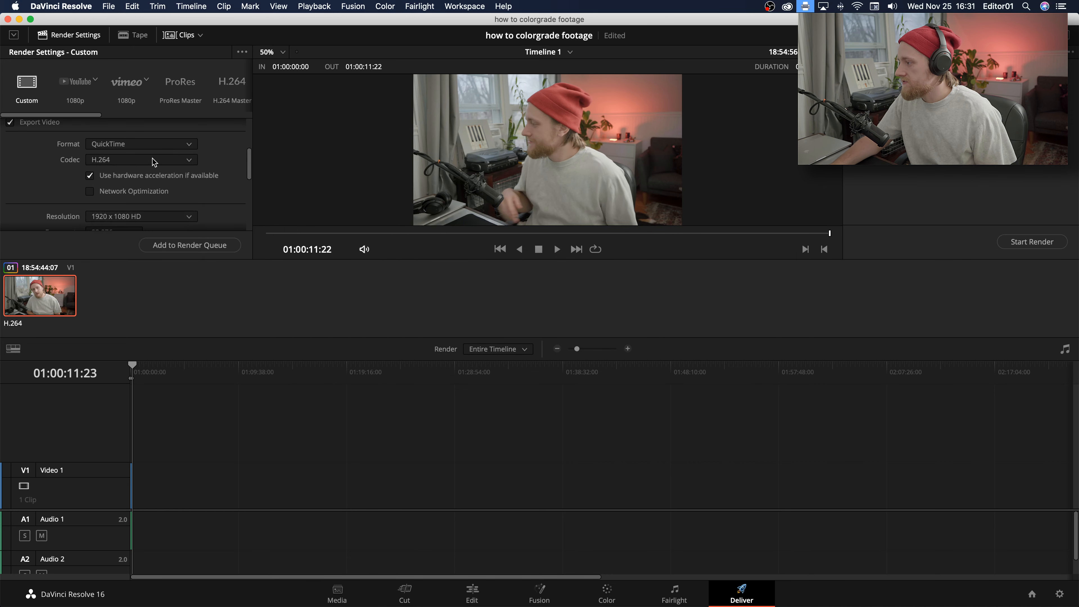
scroll(160, 160, down, 3)
click(163, 155)
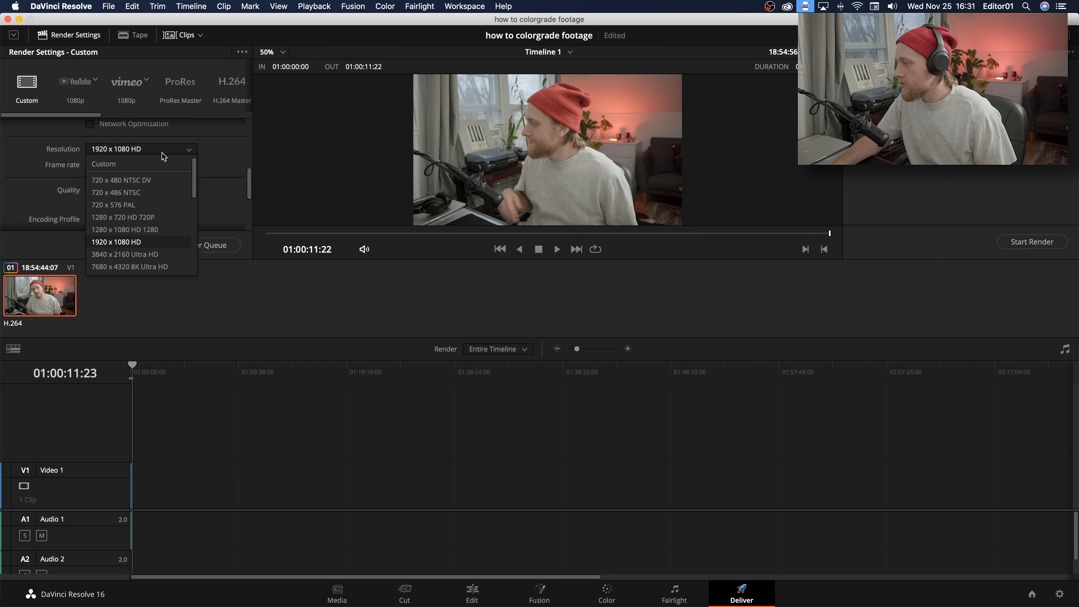
click(167, 252)
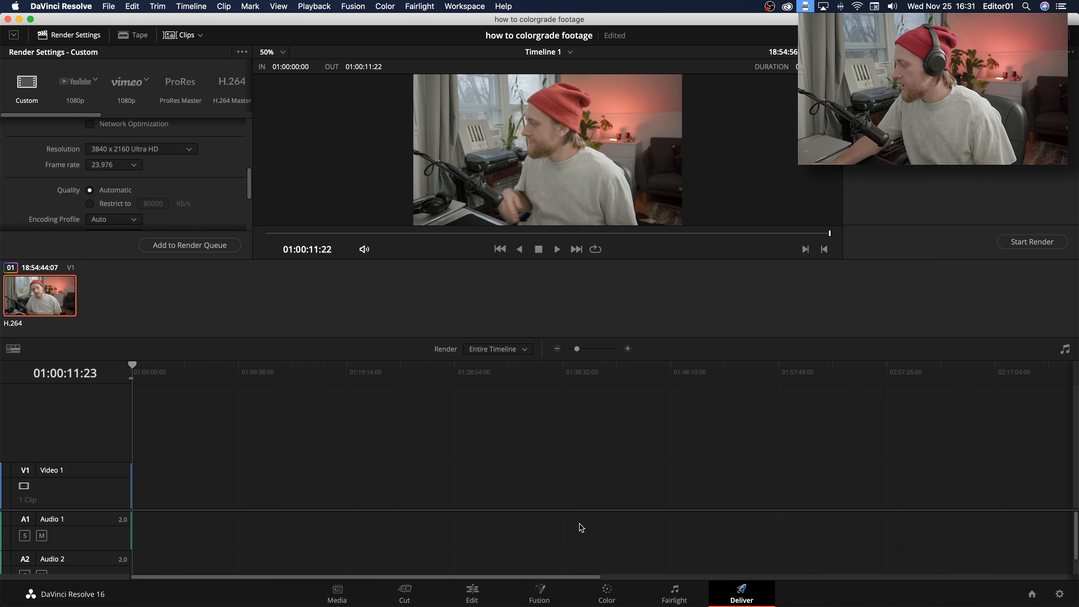
Step: Give Timeline 1 custom settings with a timeline resolution of 3840 x 2160 Ultra HD
click(472, 589)
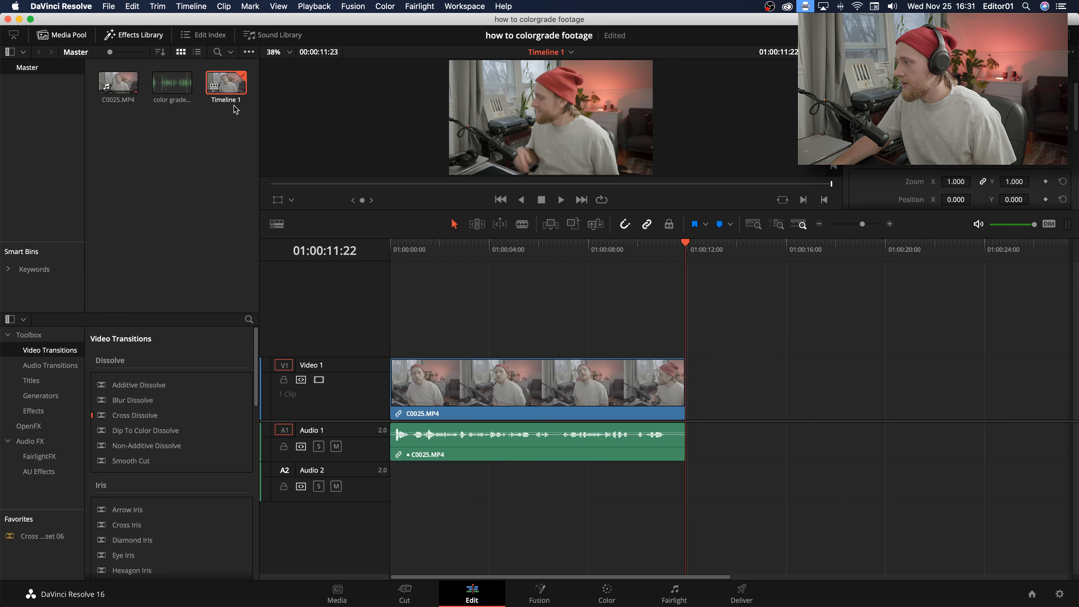
right_click(237, 97)
mouse_move(310, 111)
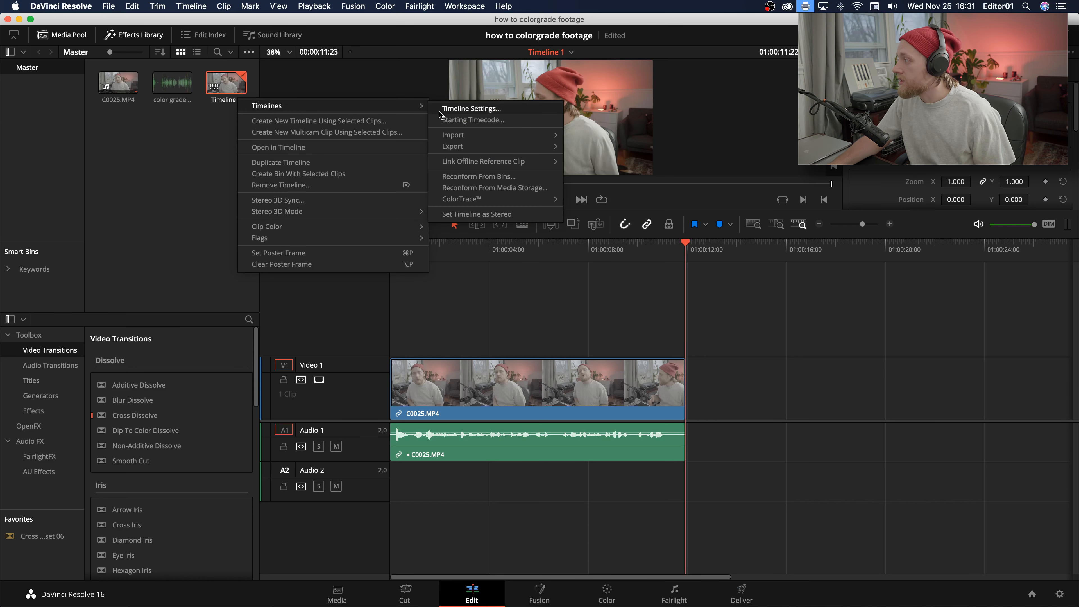
click(459, 109)
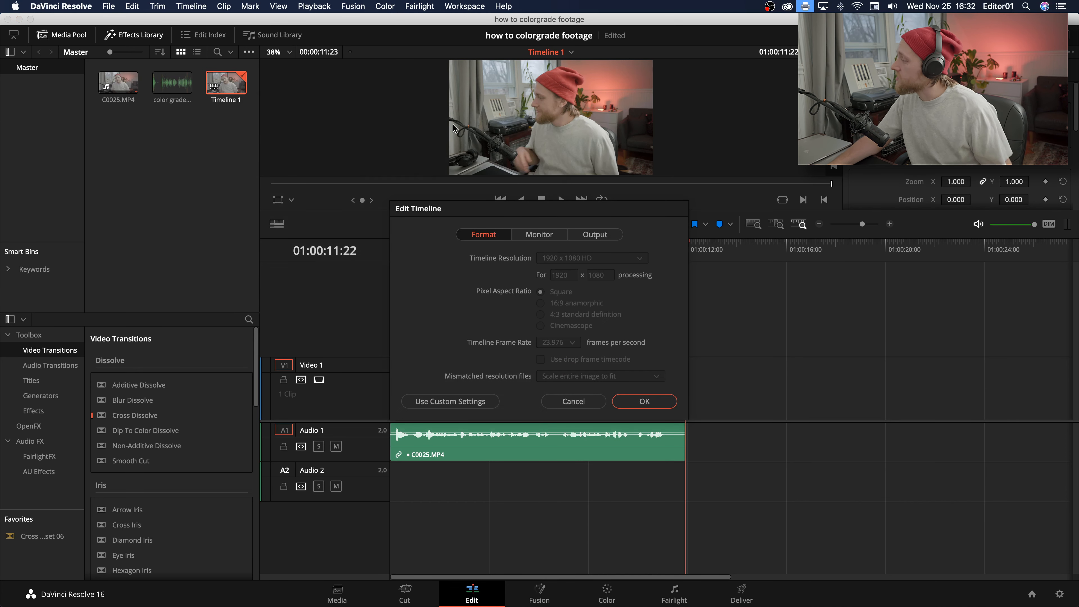
click(486, 402)
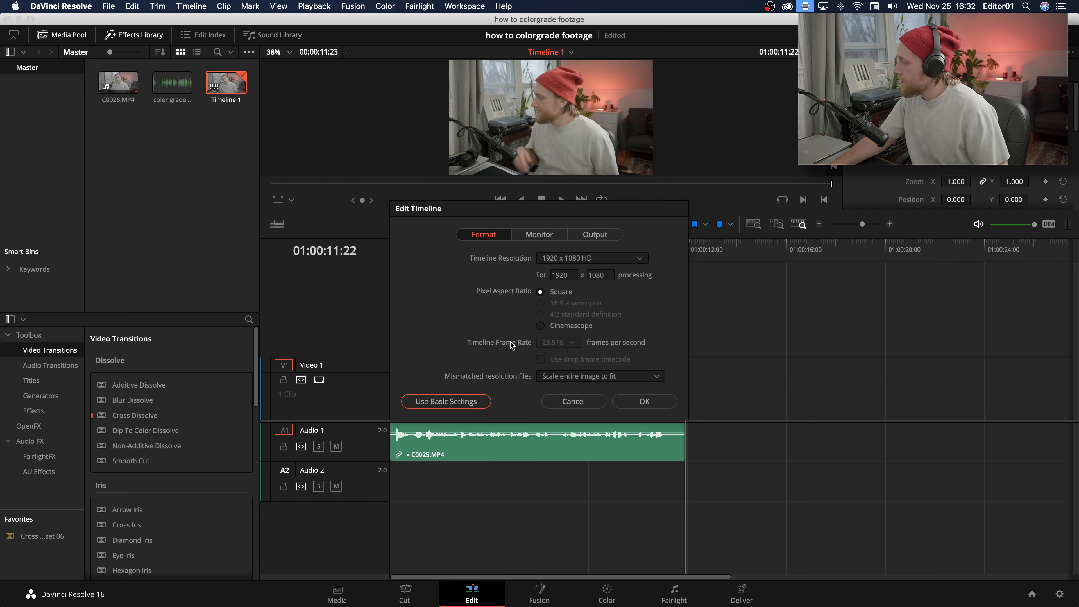
click(638, 259)
scroll(596, 356, down, 3)
click(599, 360)
click(634, 402)
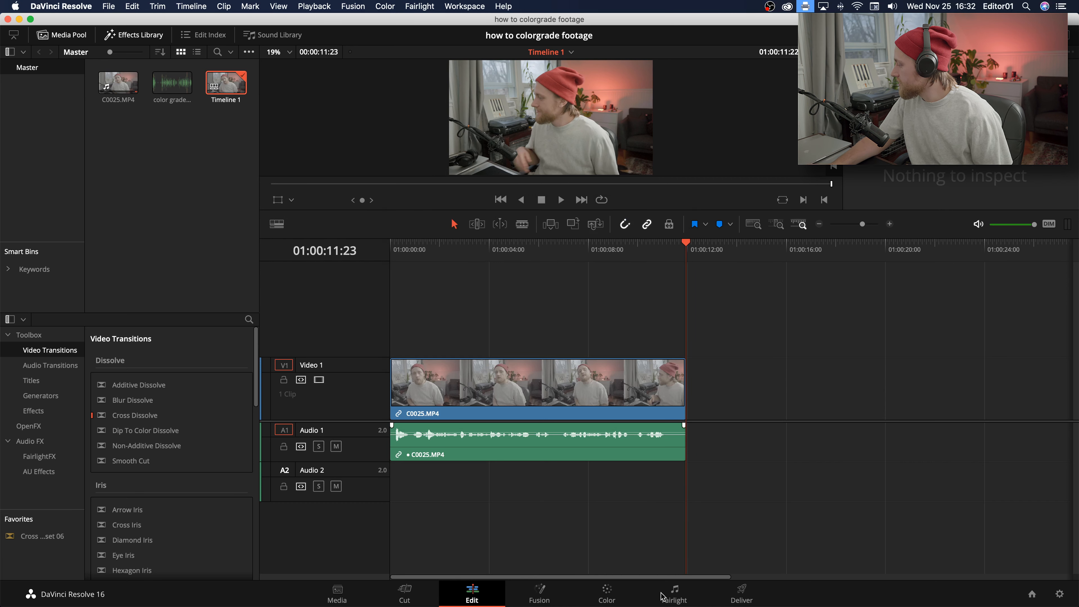
Step: Compare the footage with node 05's sharpening on and off on the Color page, close up on the beard and face
click(617, 600)
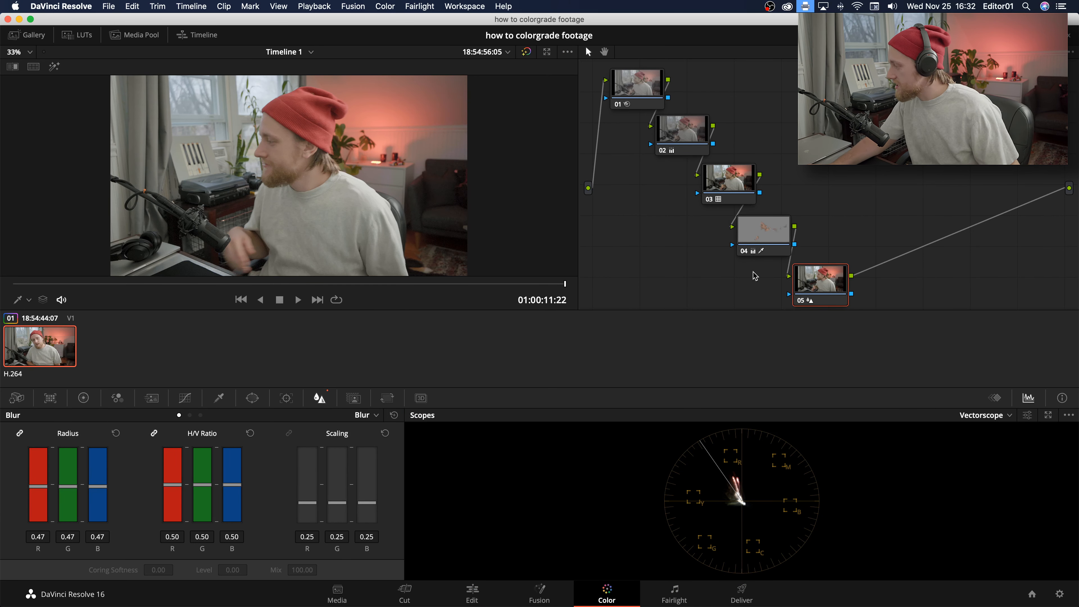
scroll(270, 158, up, 3)
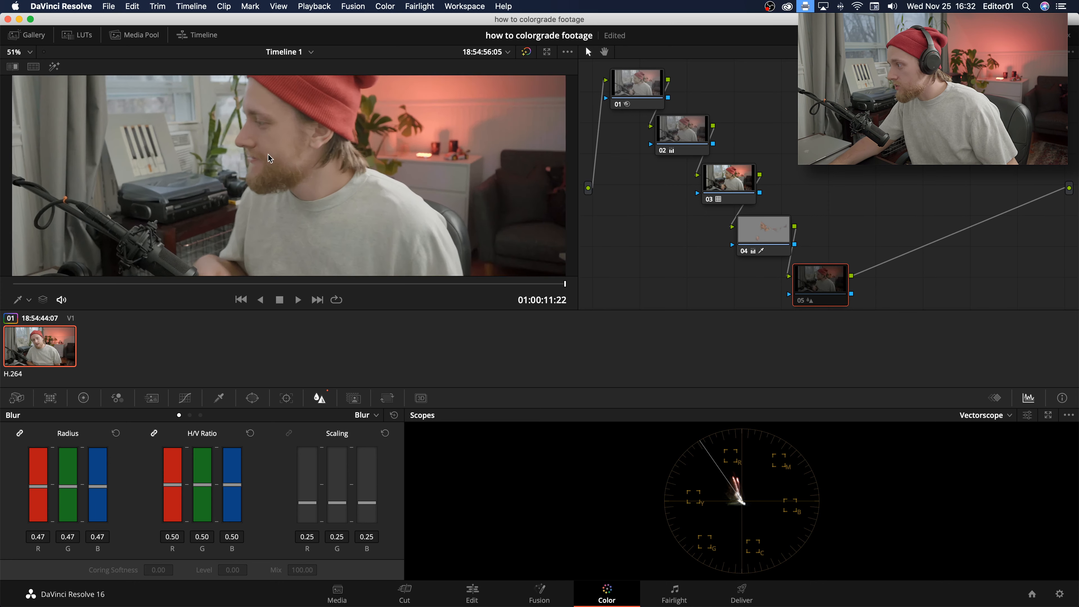
scroll(269, 158, up, 10)
drag(300, 125, 307, 120)
drag(240, 196, 321, 161)
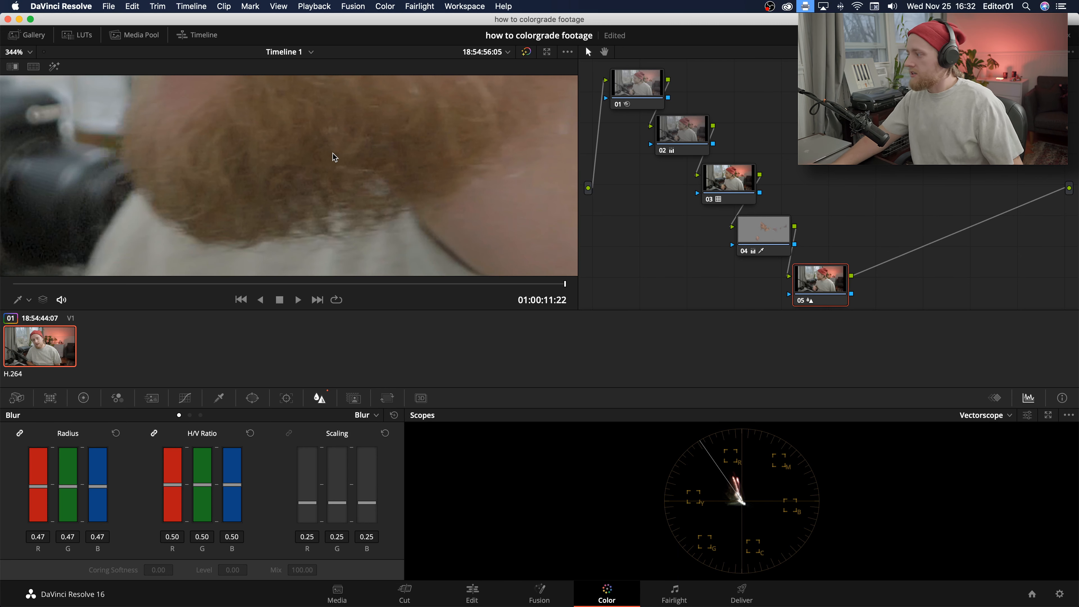
click(432, 284)
scroll(415, 168, down, 10)
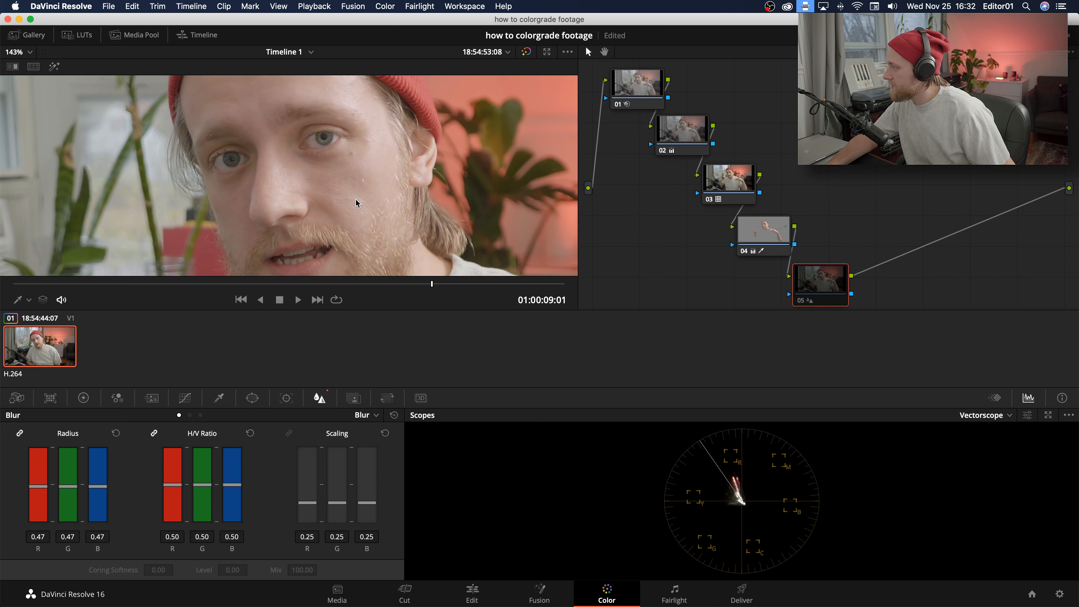
Step: Compare the footage with node 01's noise reduction off and on, close up around the microphone and curtain shadows
click(653, 87)
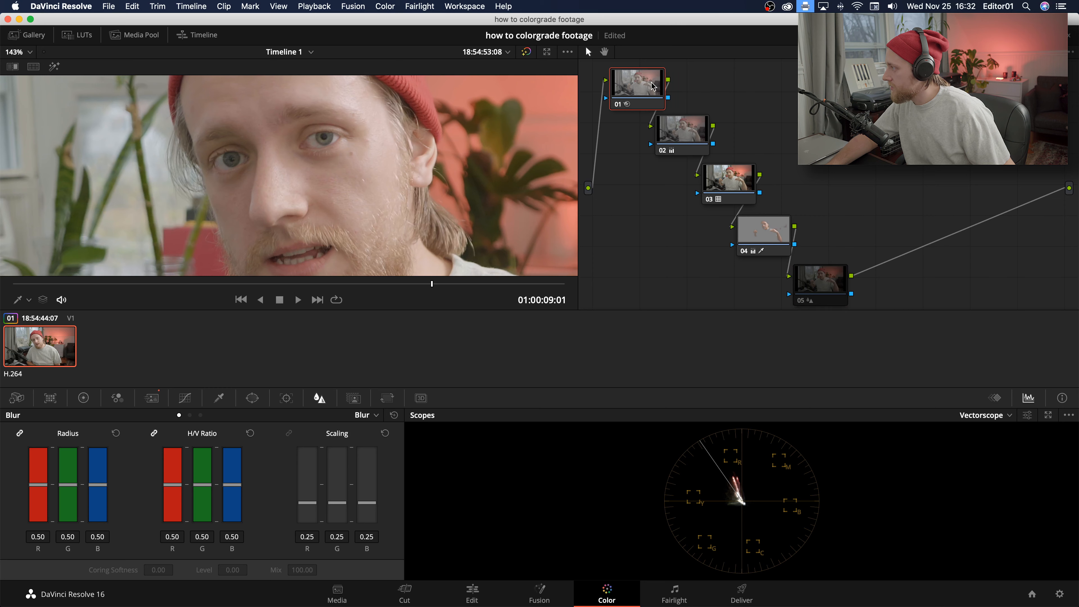
scroll(408, 229, down, 6)
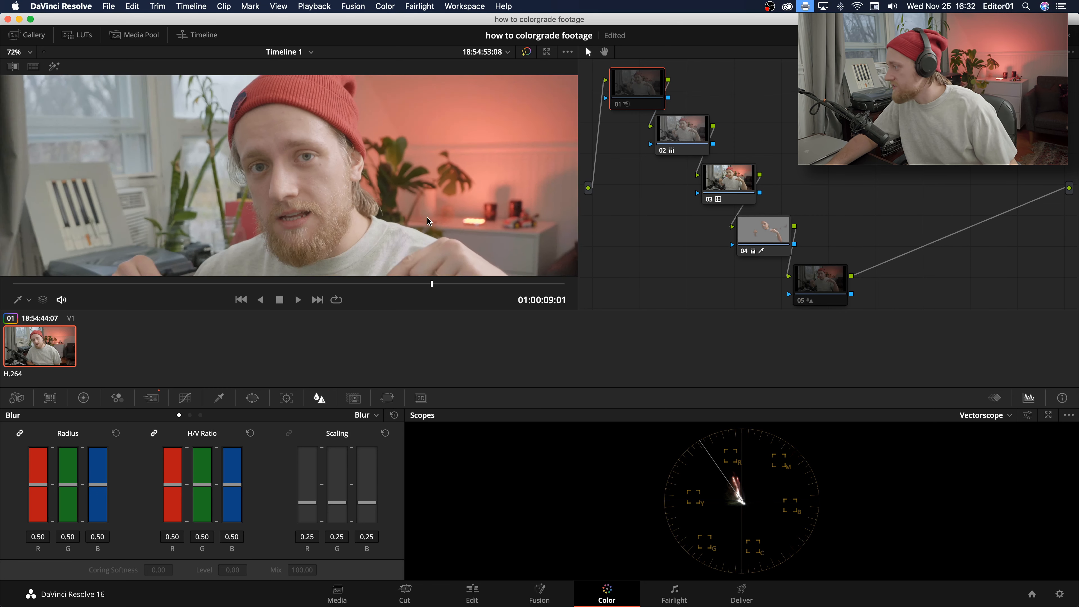
drag(131, 214, 400, 156)
scroll(188, 160, up, 4)
scroll(190, 165, up, 5)
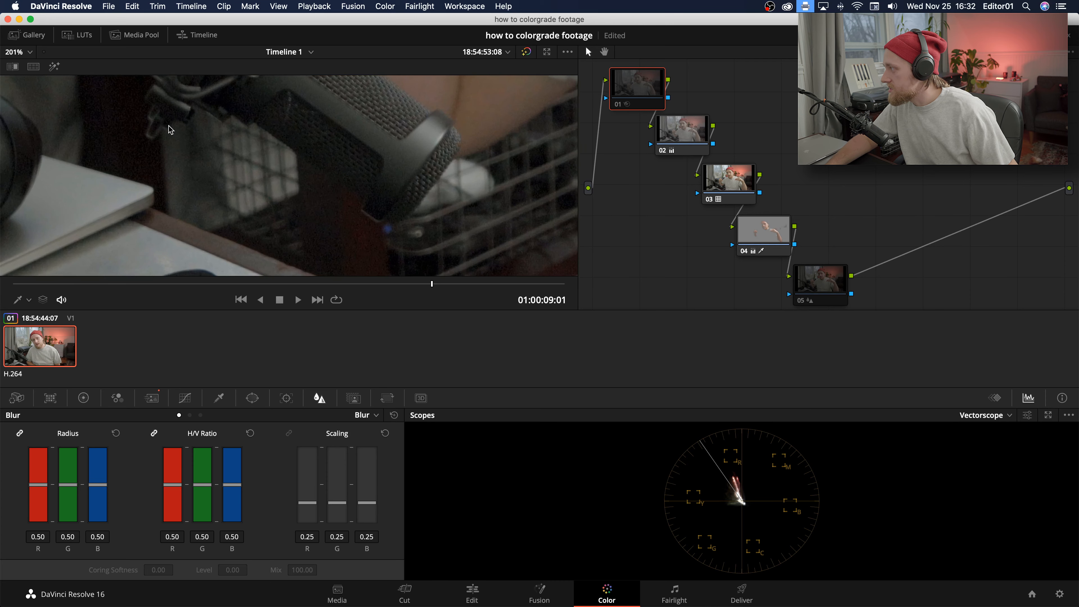
drag(401, 251, 436, 173)
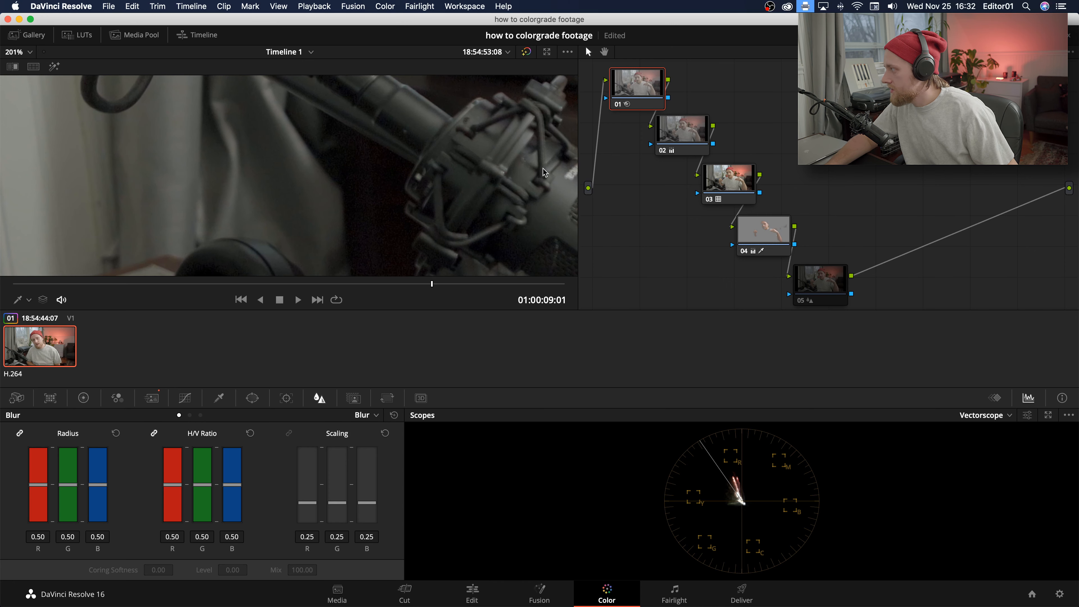
Step: Re-enable node 05 and fit the whole frame in the viewer
click(824, 289)
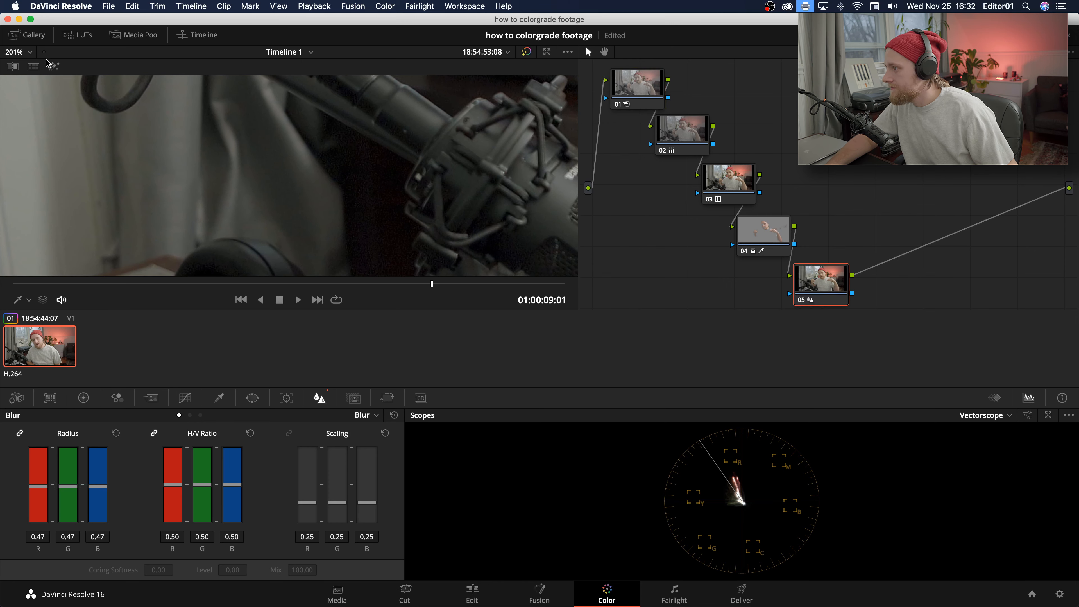
click(24, 52)
click(28, 69)
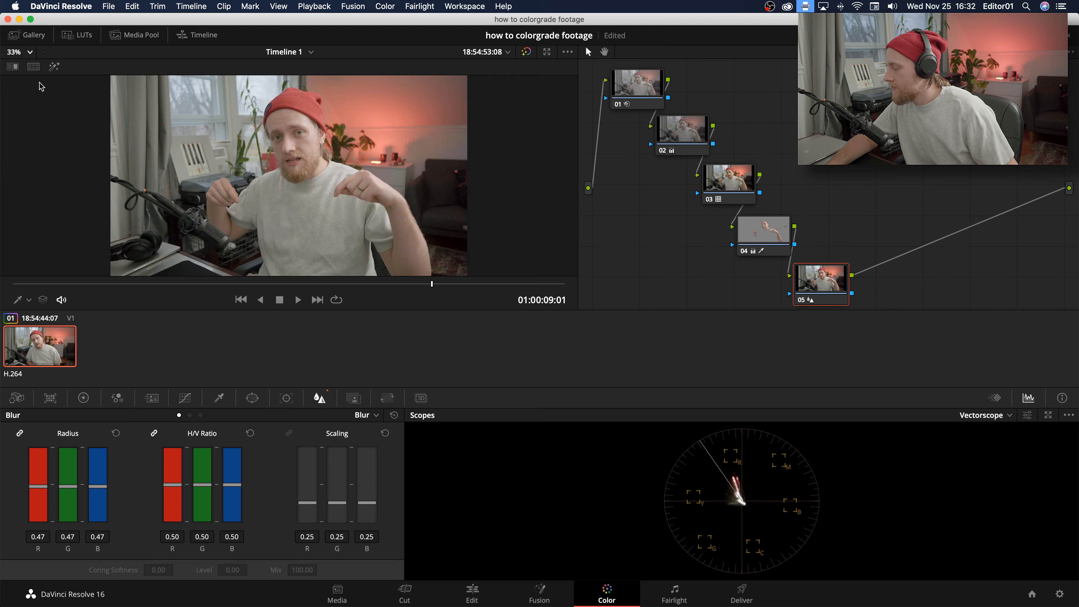
Step: On the Deliver page, restrict the H.264 export's video quality to 15000 Kb/s
click(759, 594)
scroll(223, 212, up, 3)
scroll(223, 211, up, 2)
scroll(219, 180, down, 5)
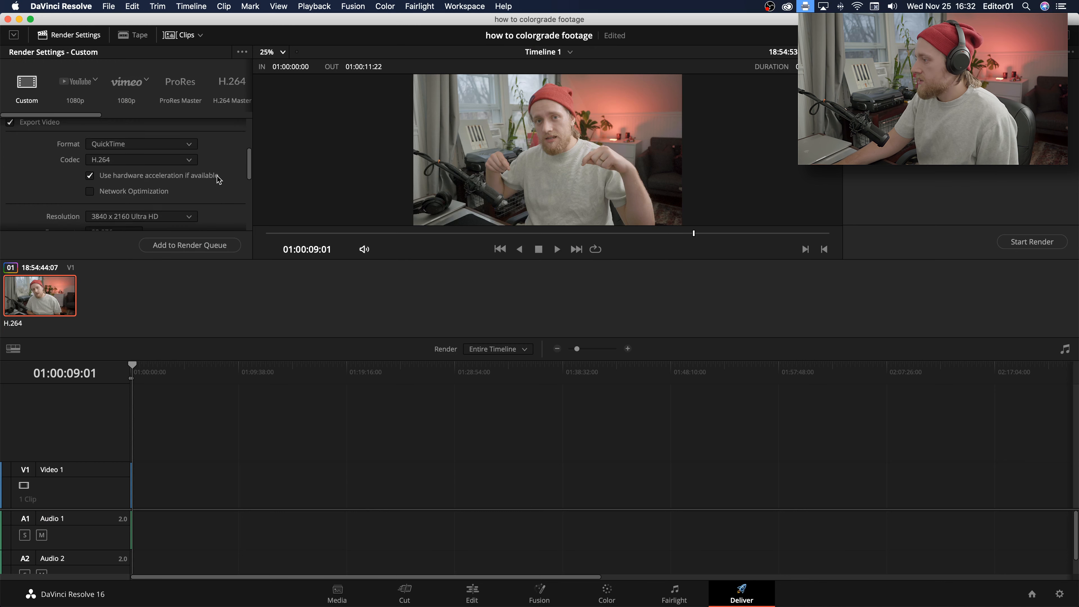
scroll(228, 179, down, 2)
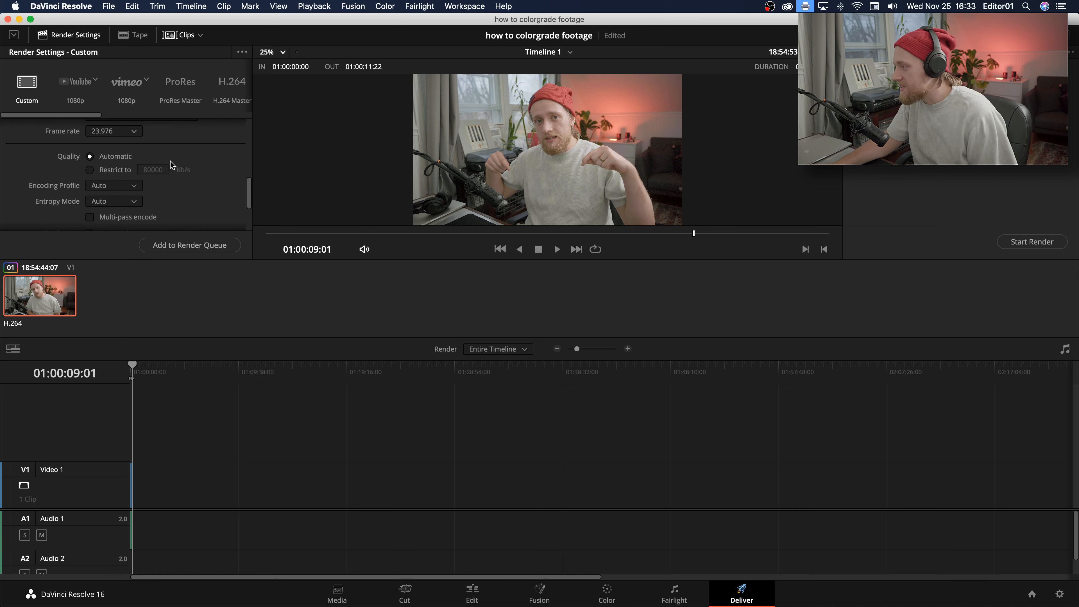
click(90, 170)
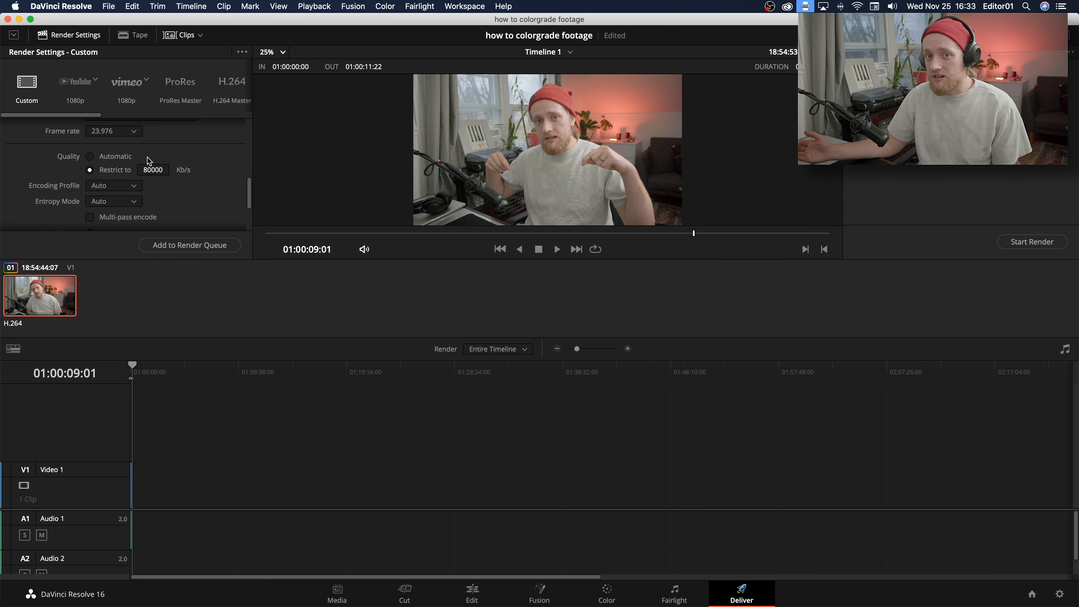
double_click(157, 170)
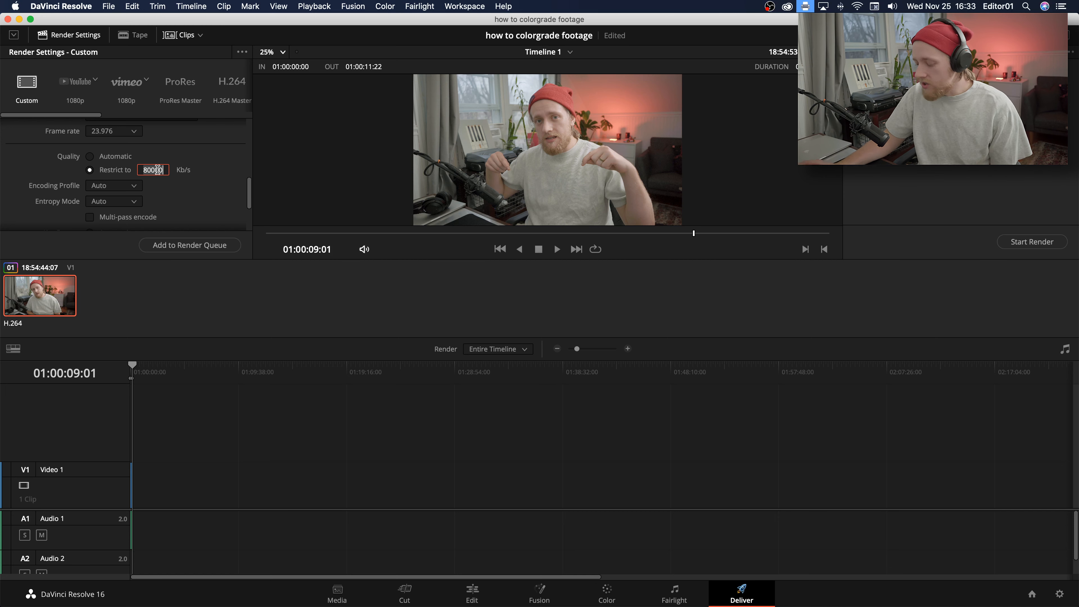
text(150)
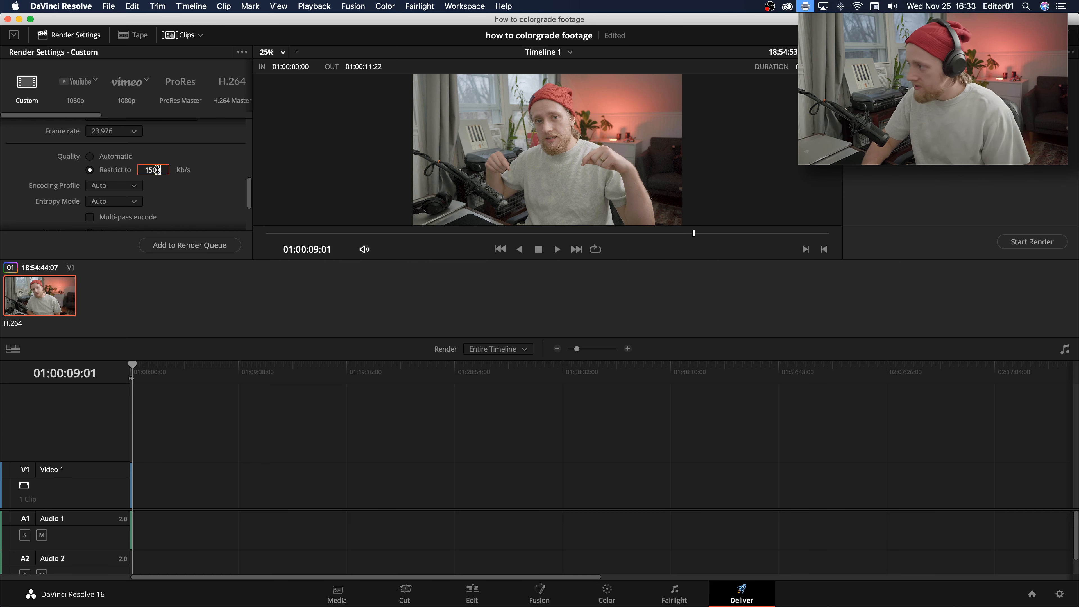
text(00)
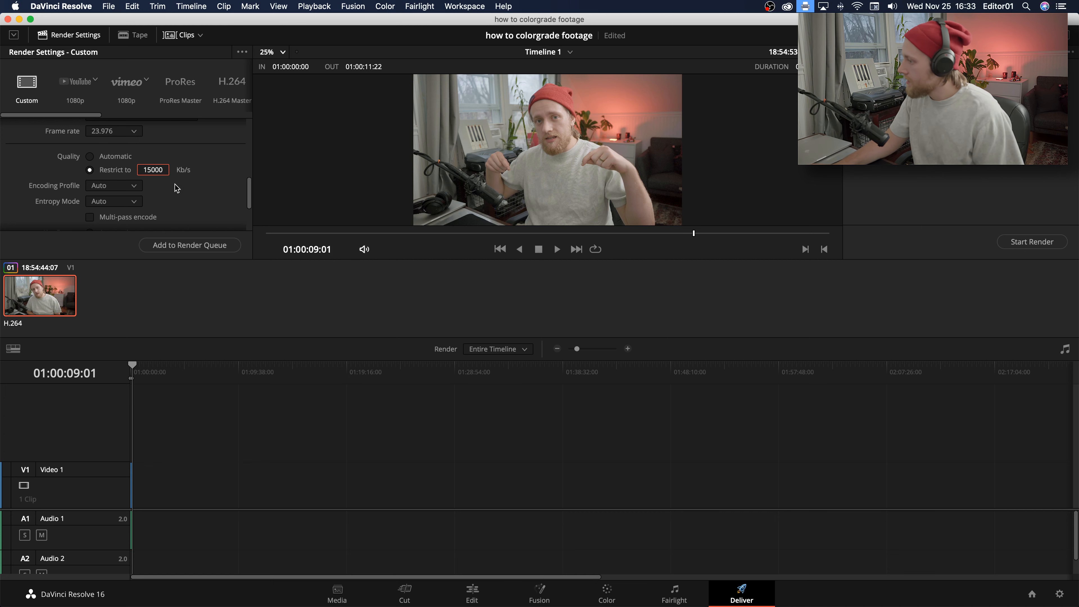
Step: Add the Clip Is Color Graded job to the render queue and start rendering it
scroll(153, 170, down, 2)
scroll(186, 166, down, 3)
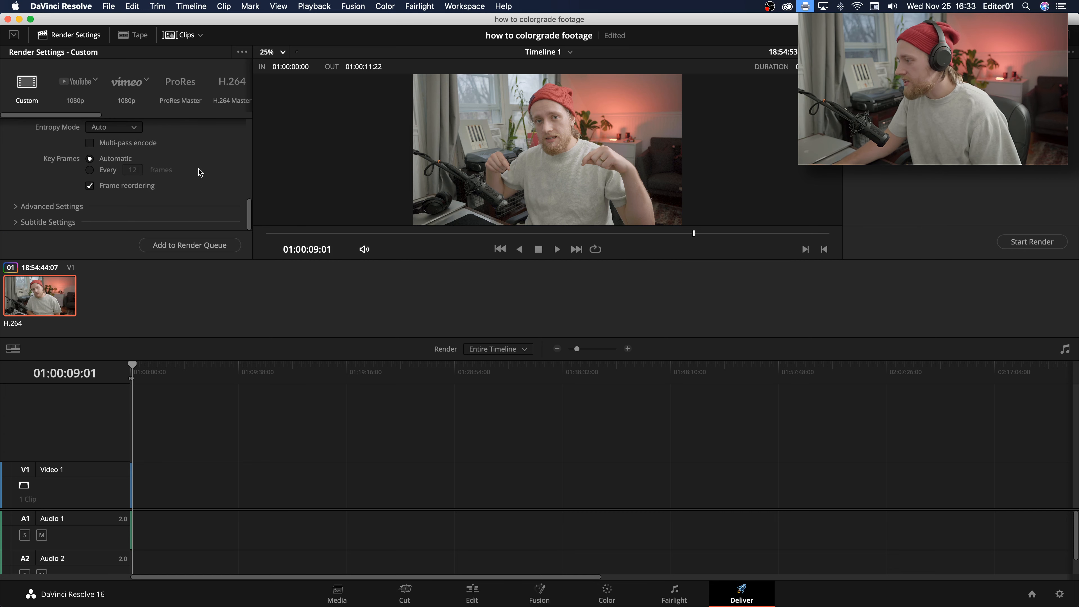
scroll(220, 185, up, 5)
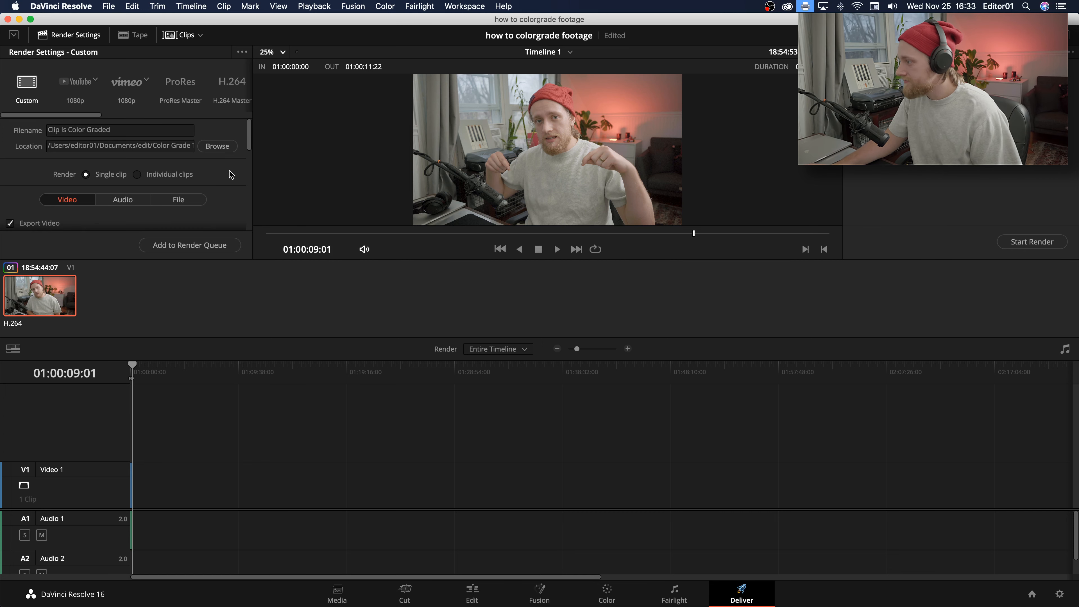
click(200, 250)
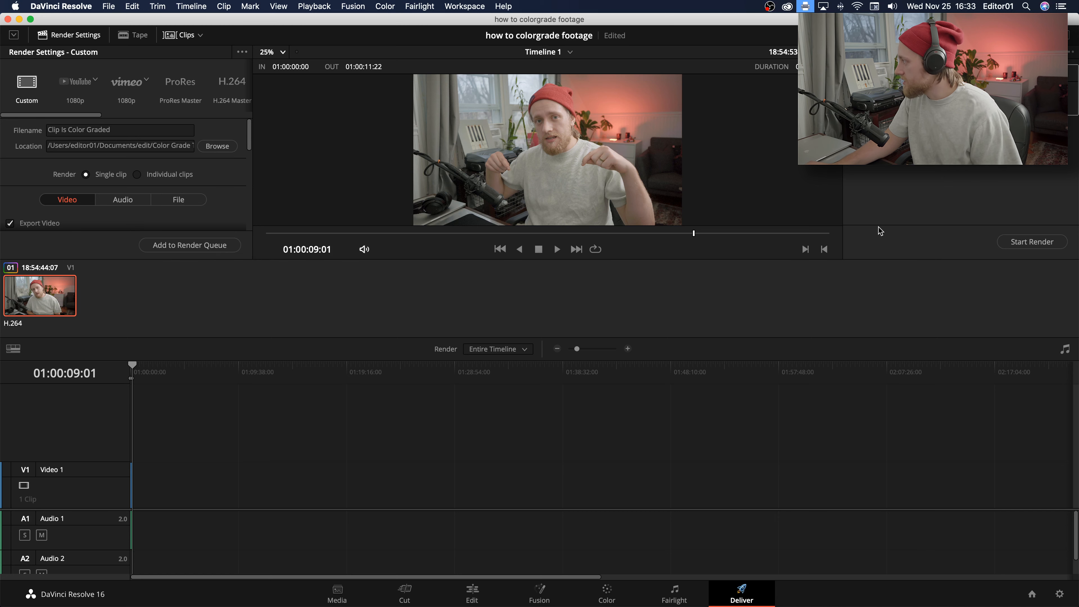
click(1021, 242)
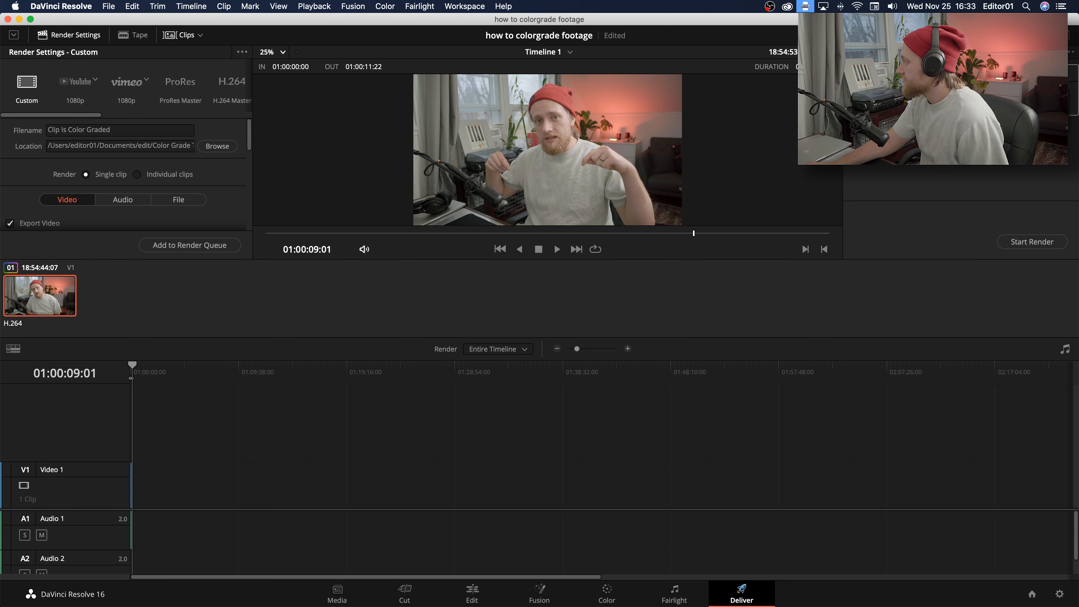
Step: Switch to Finder and preview the rendered Clip Is Color Graded movie in the Color Grade This Clip folder
key(super+Tab)
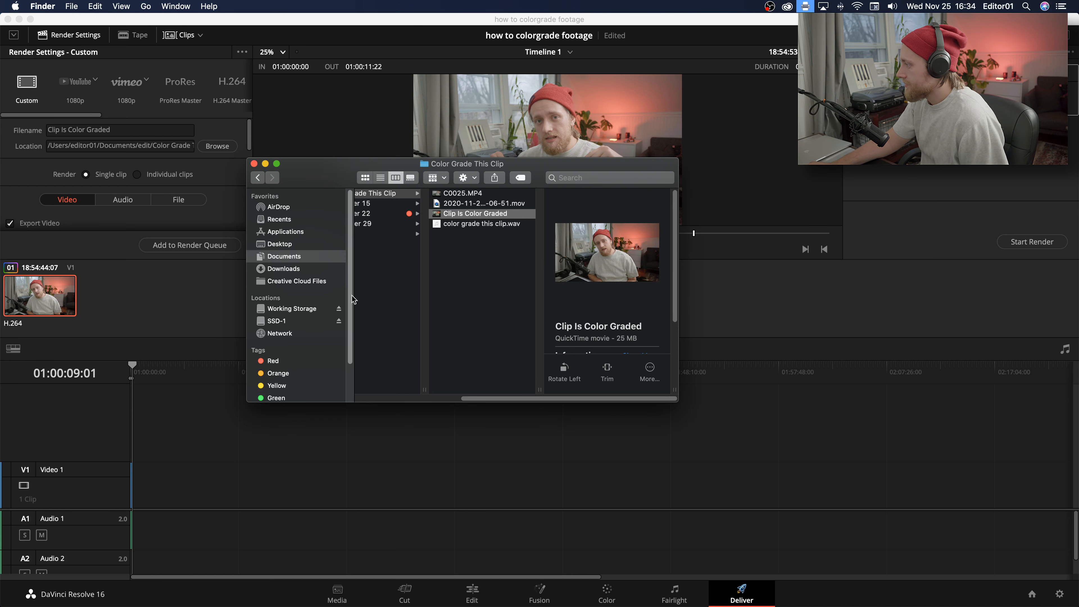
click(483, 313)
click(532, 216)
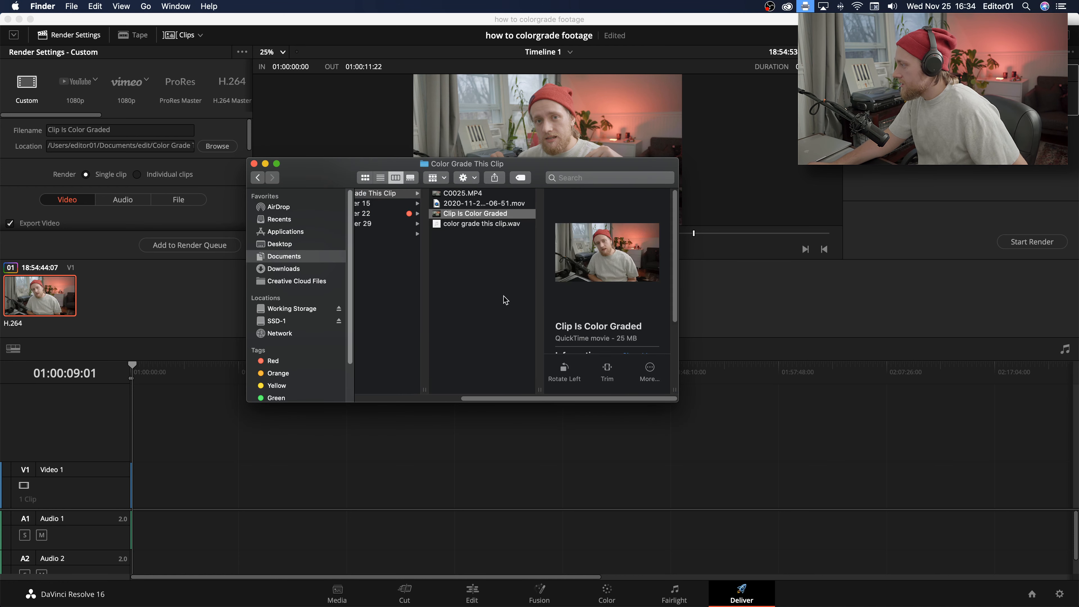
key(space)
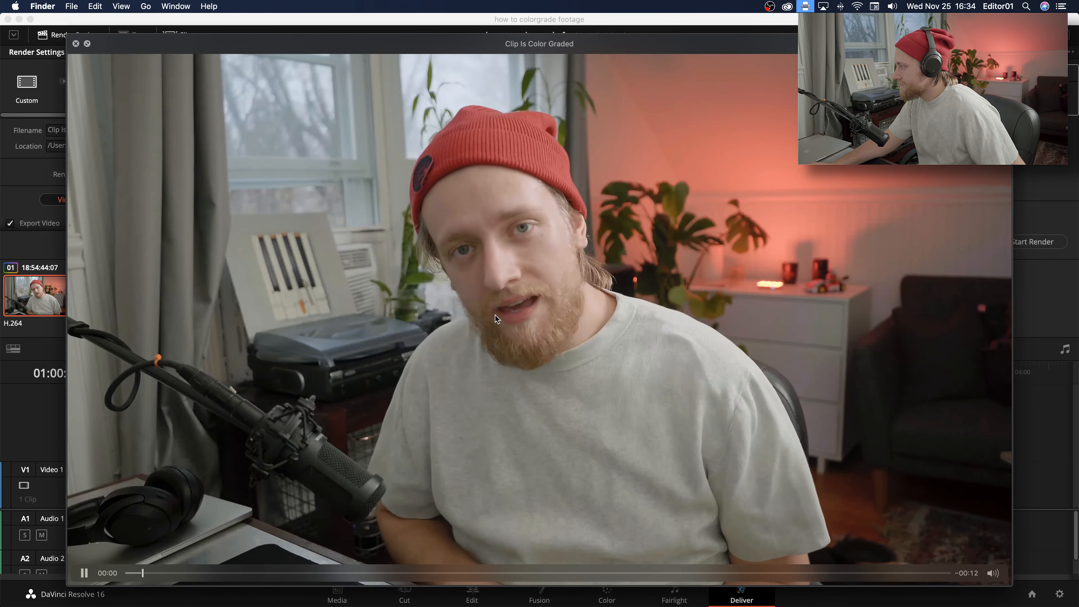